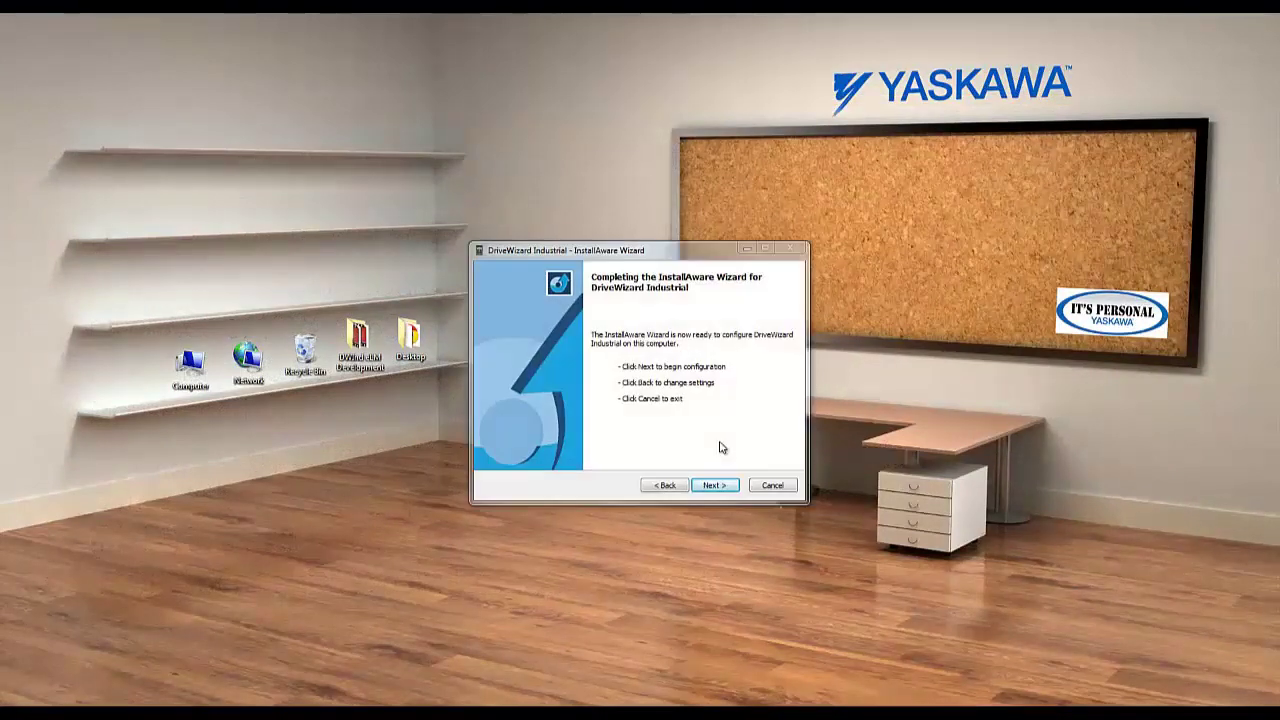
# - Install DriveWizard Industrial and finish the installer with the program set to launch
pyautogui.click(715, 486)
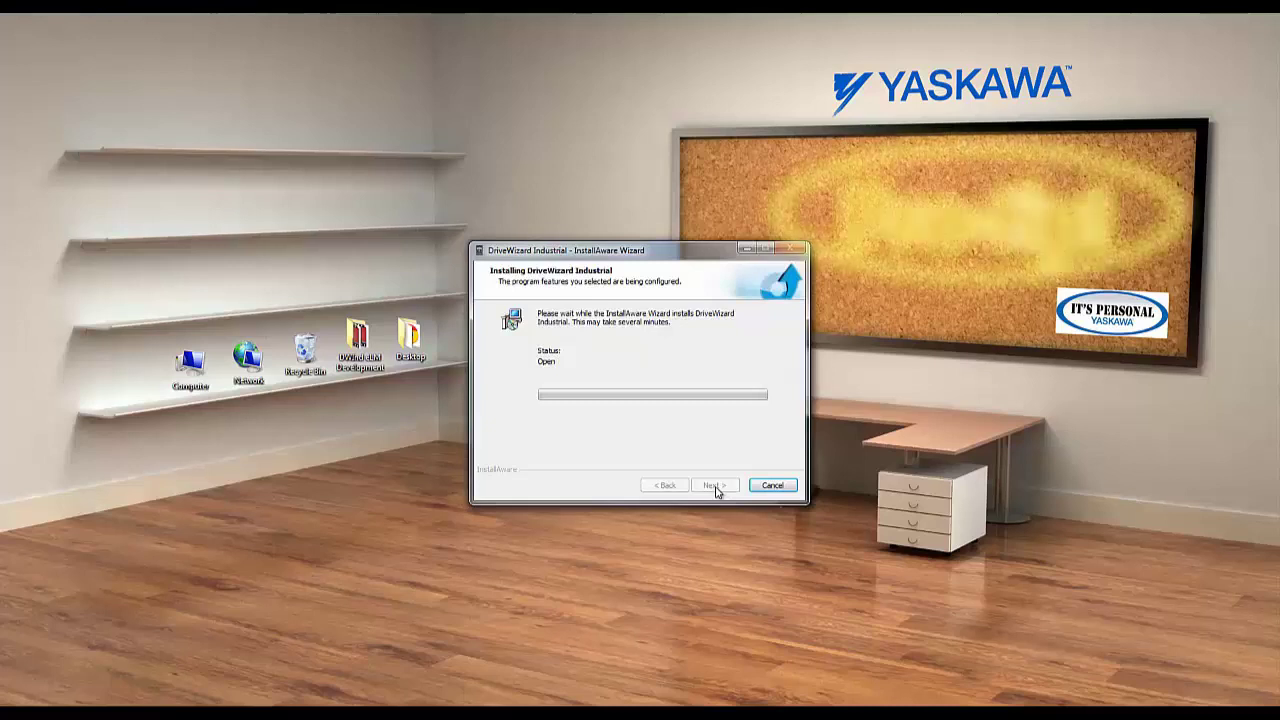
pyautogui.click(715, 486)
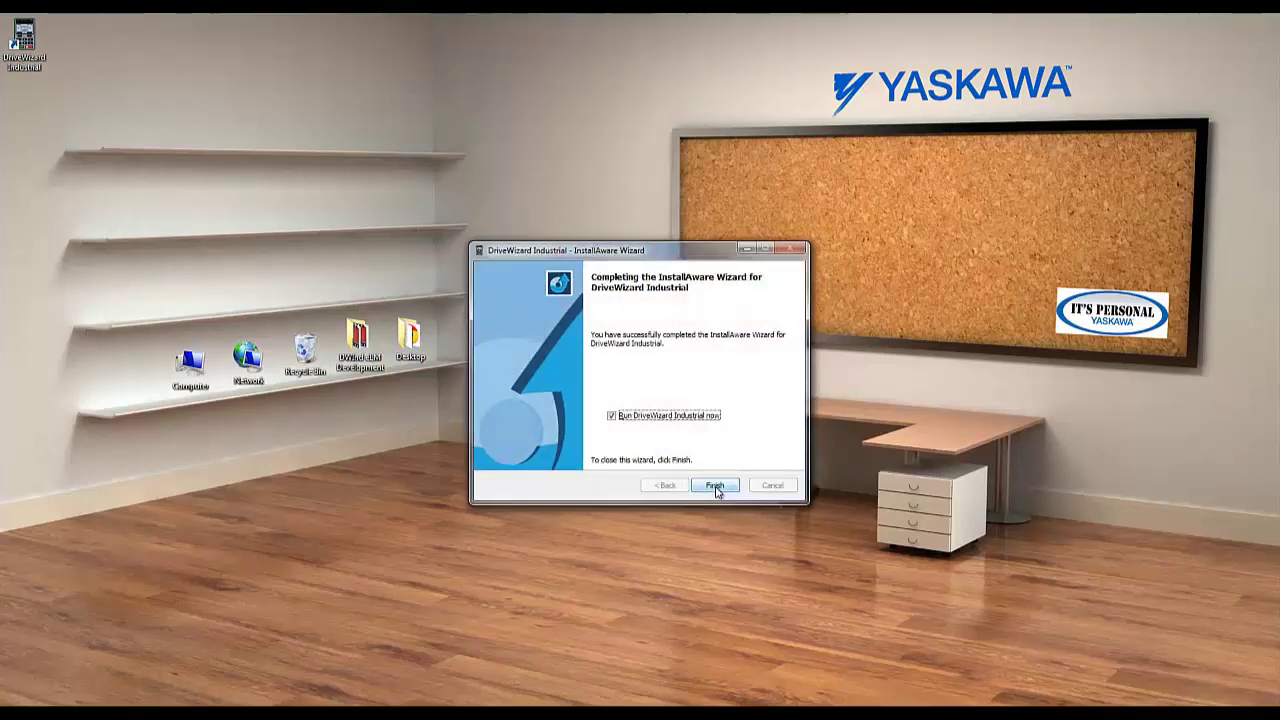
pyautogui.click(715, 486)
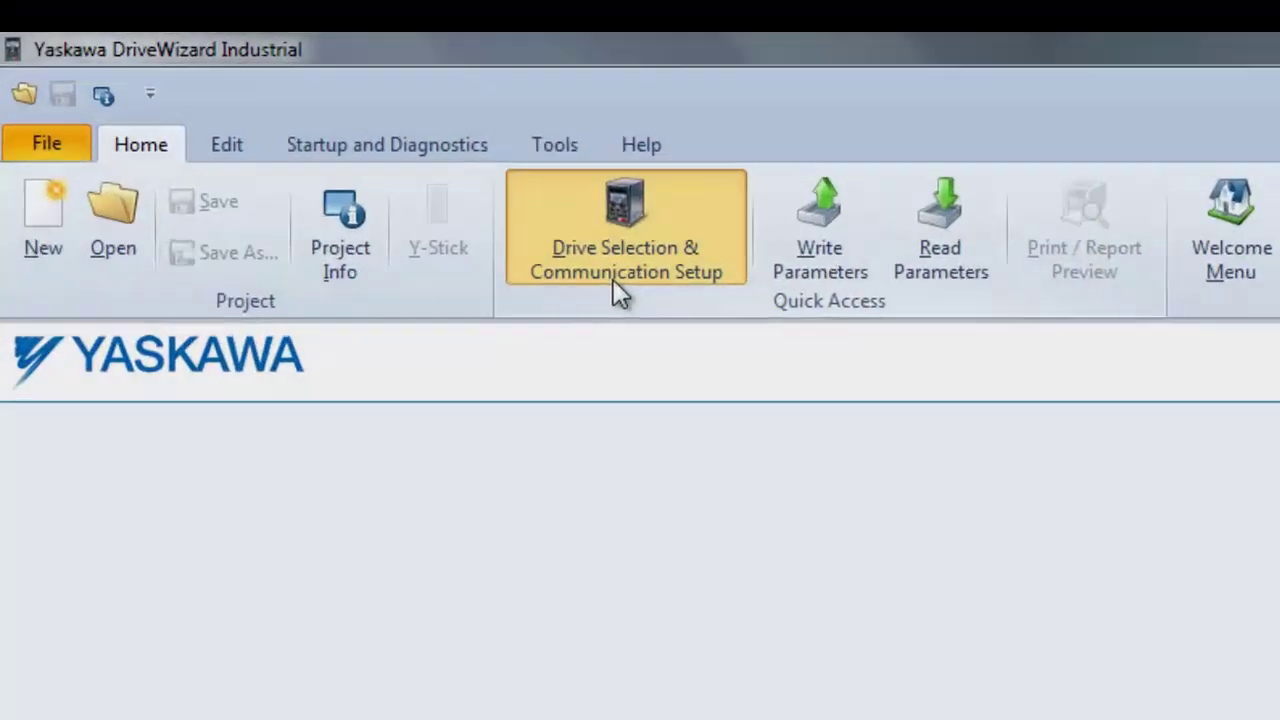
# - Bring up the Drive Selection & Communication Setup dialog from the Home ribbon
pyautogui.click(613, 279)
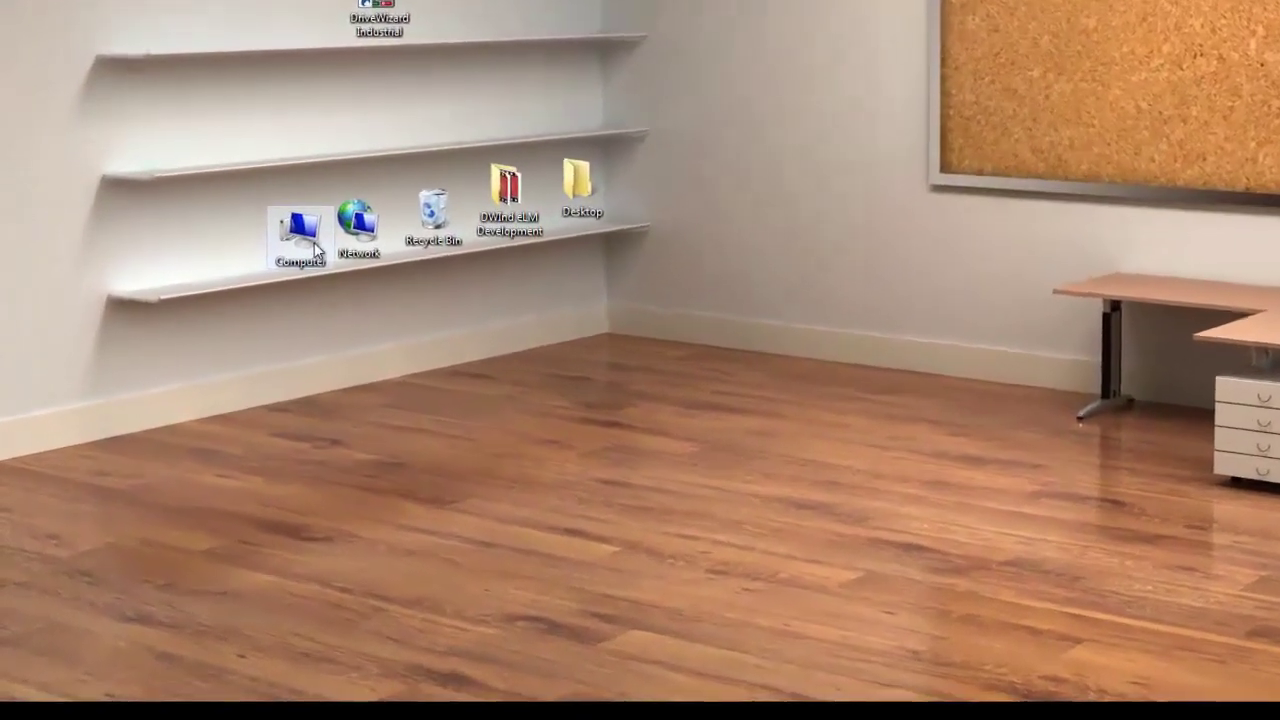
# - Open Device Manager in Computer Management and select the COSMOS Series Inverter under Other devices
pyautogui.rightClick(296, 279)
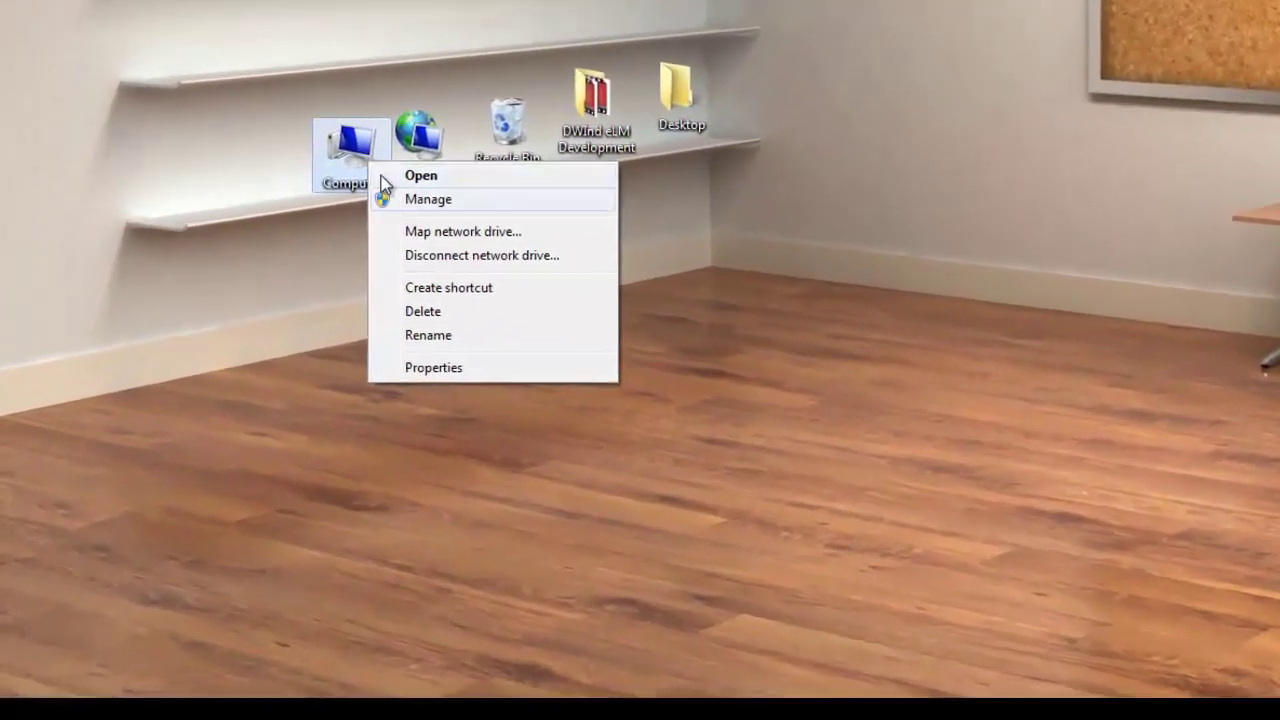
pyautogui.click(425, 198)
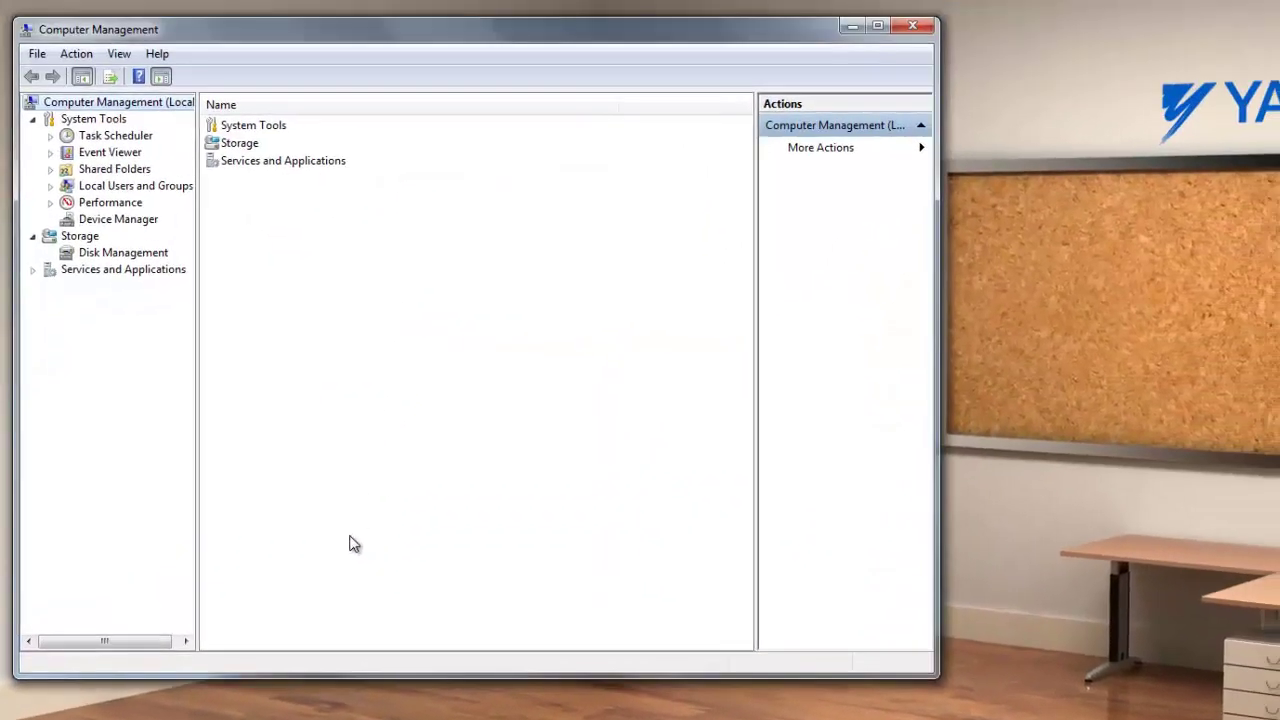
pyautogui.click(126, 224)
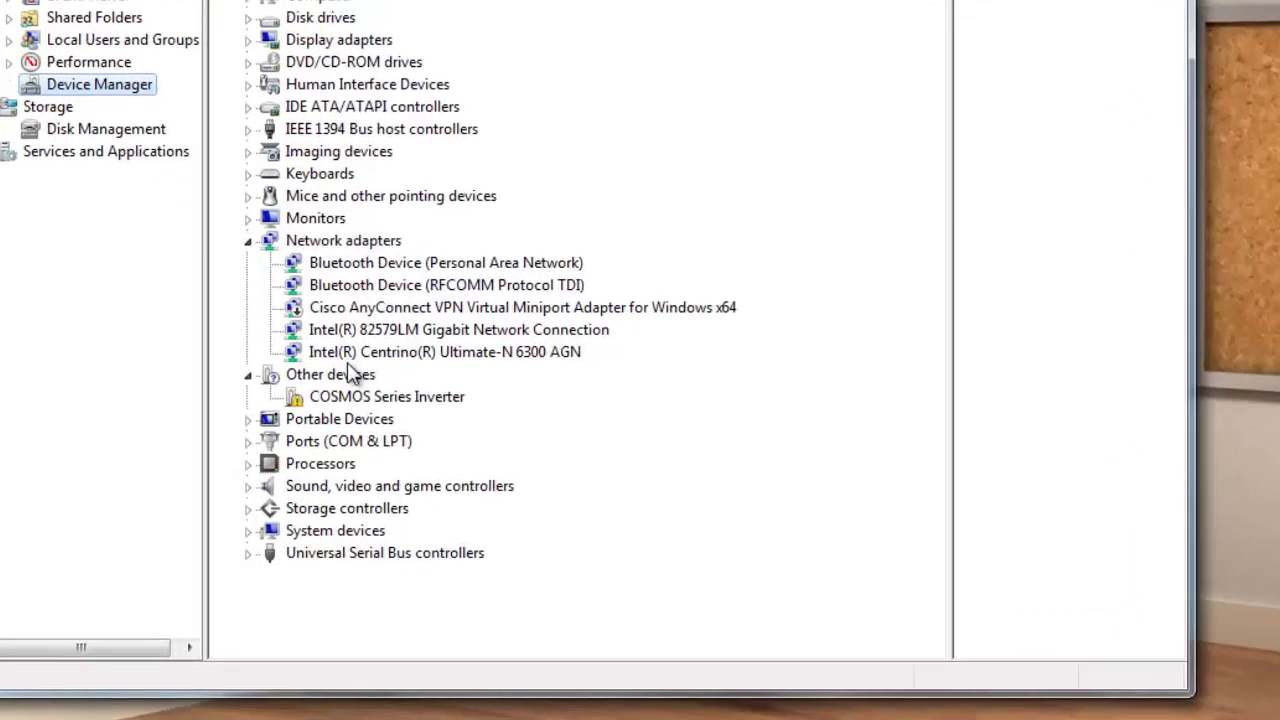
pyautogui.click(323, 455)
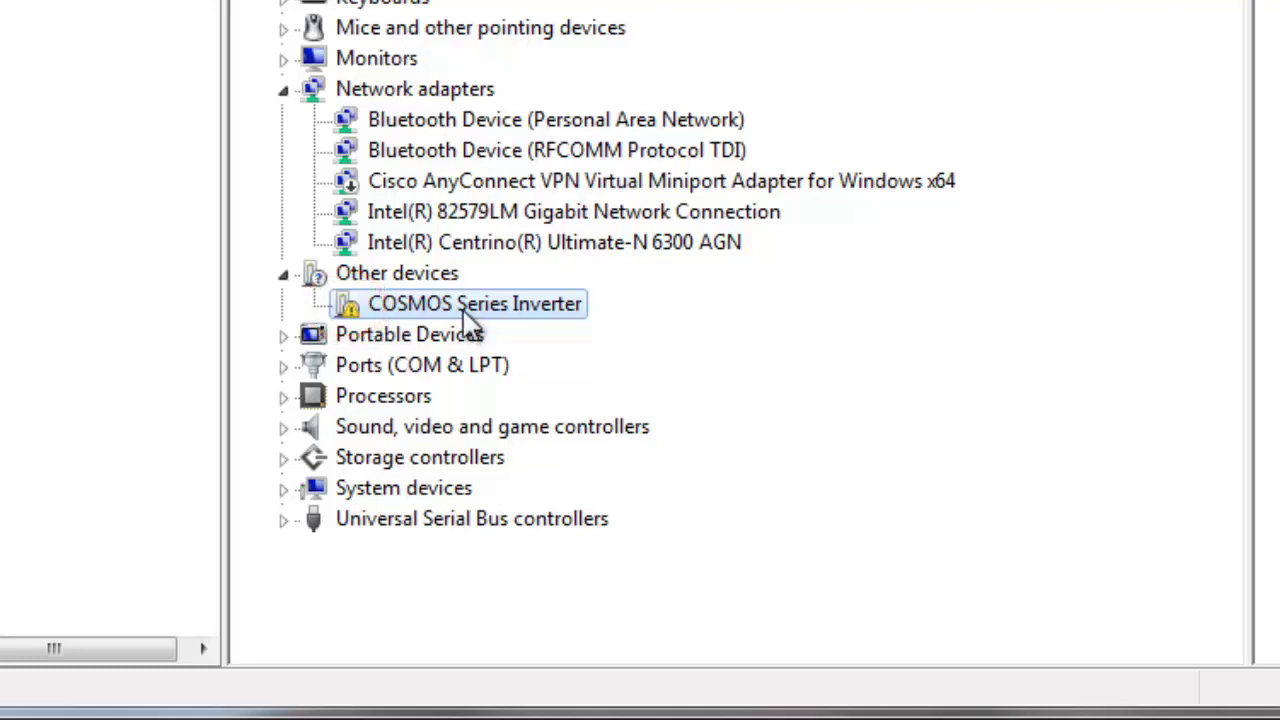
# - Update the COSMOS Series Inverter driver from the DriveWizard Industrial program folder
pyautogui.rightClick(465, 308)
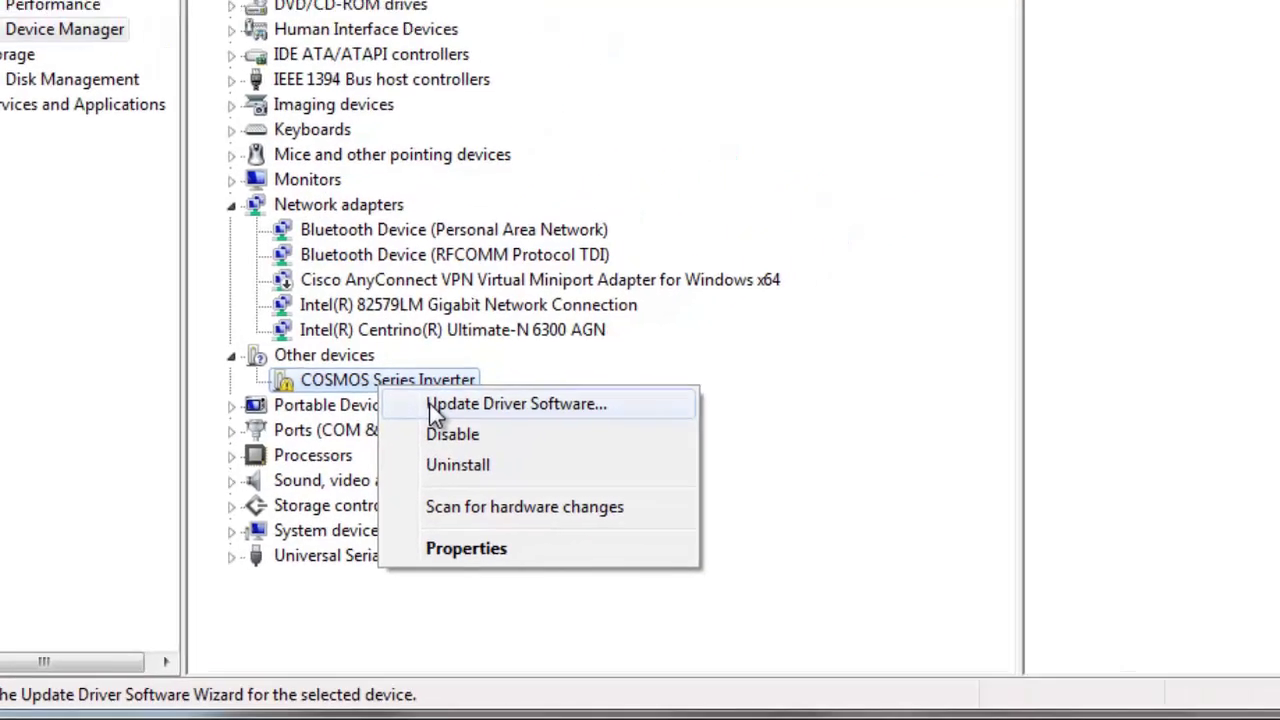
pyautogui.click(437, 410)
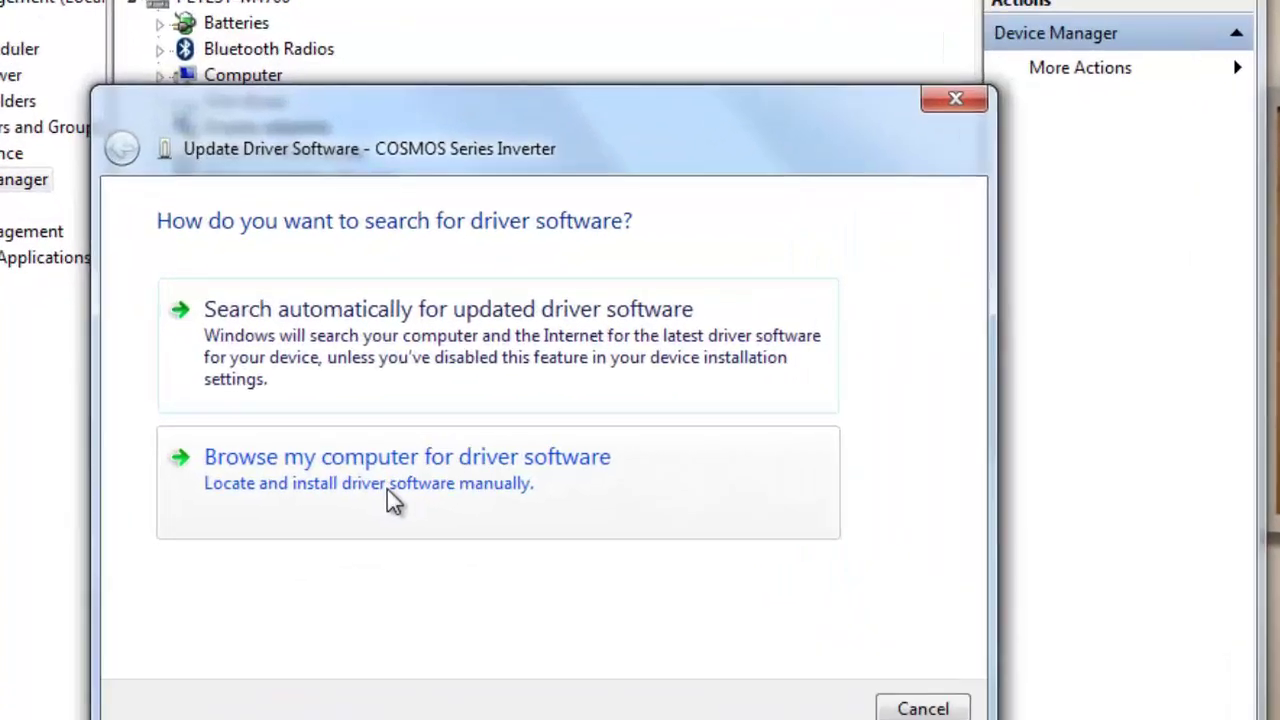
pyautogui.click(318, 440)
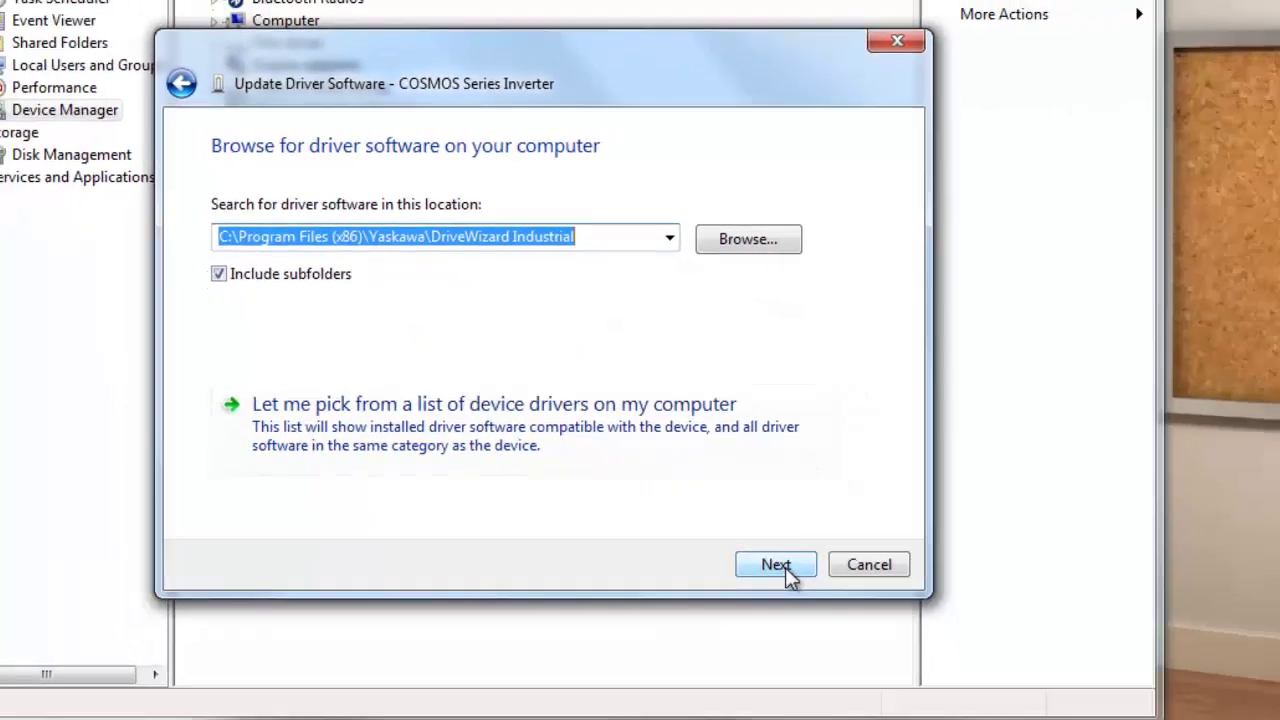
pyautogui.click(784, 567)
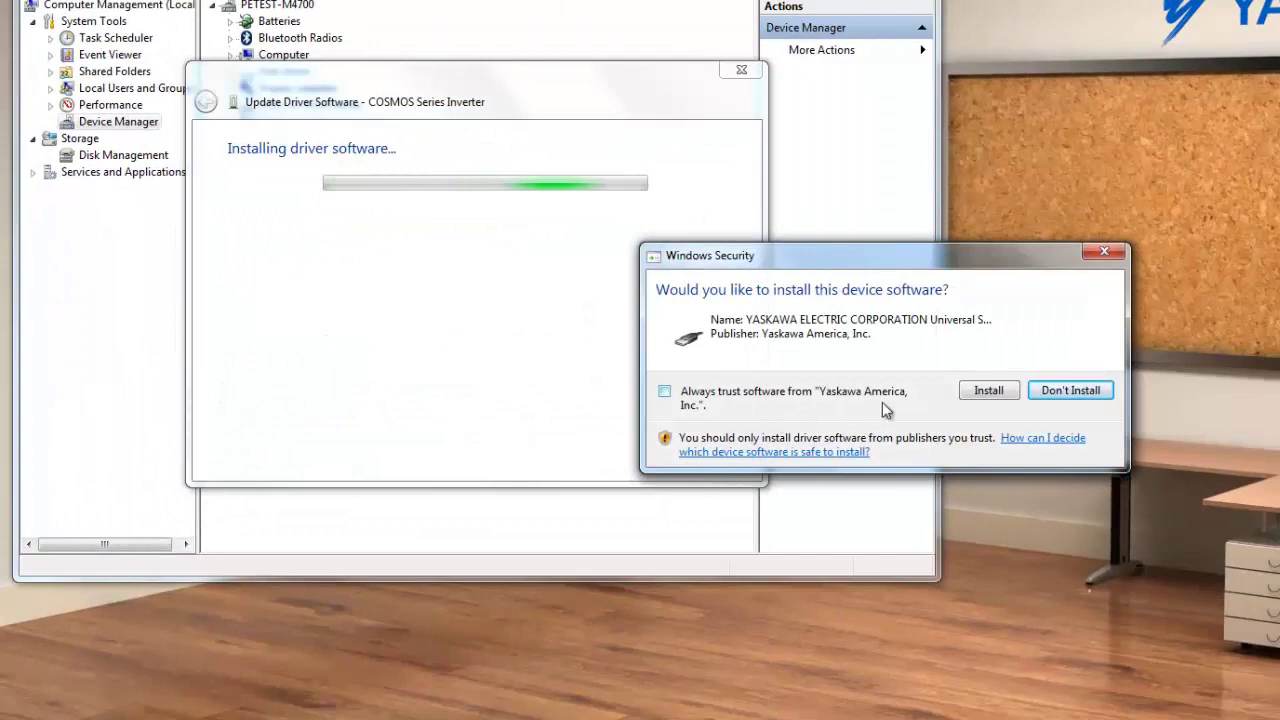
# - Approve the Yaskawa USB driver installation in Windows Security and close the installation notices
pyautogui.click(975, 398)
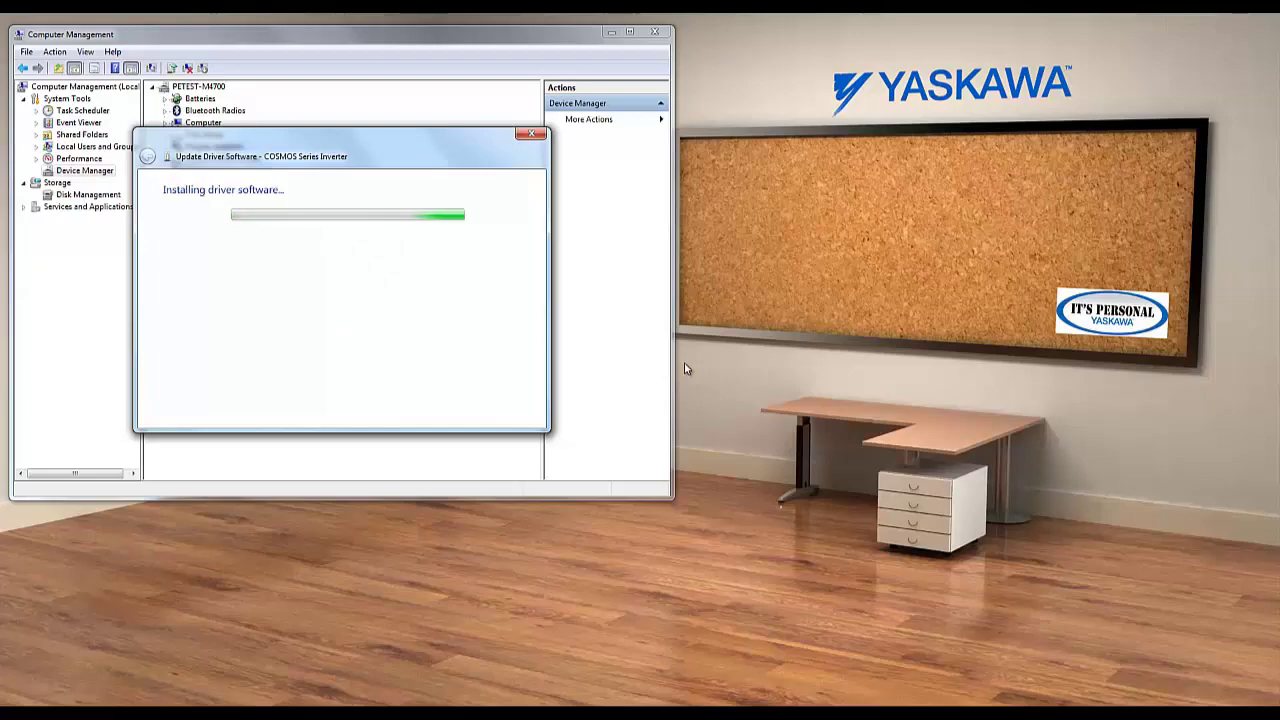
pyautogui.click(534, 412)
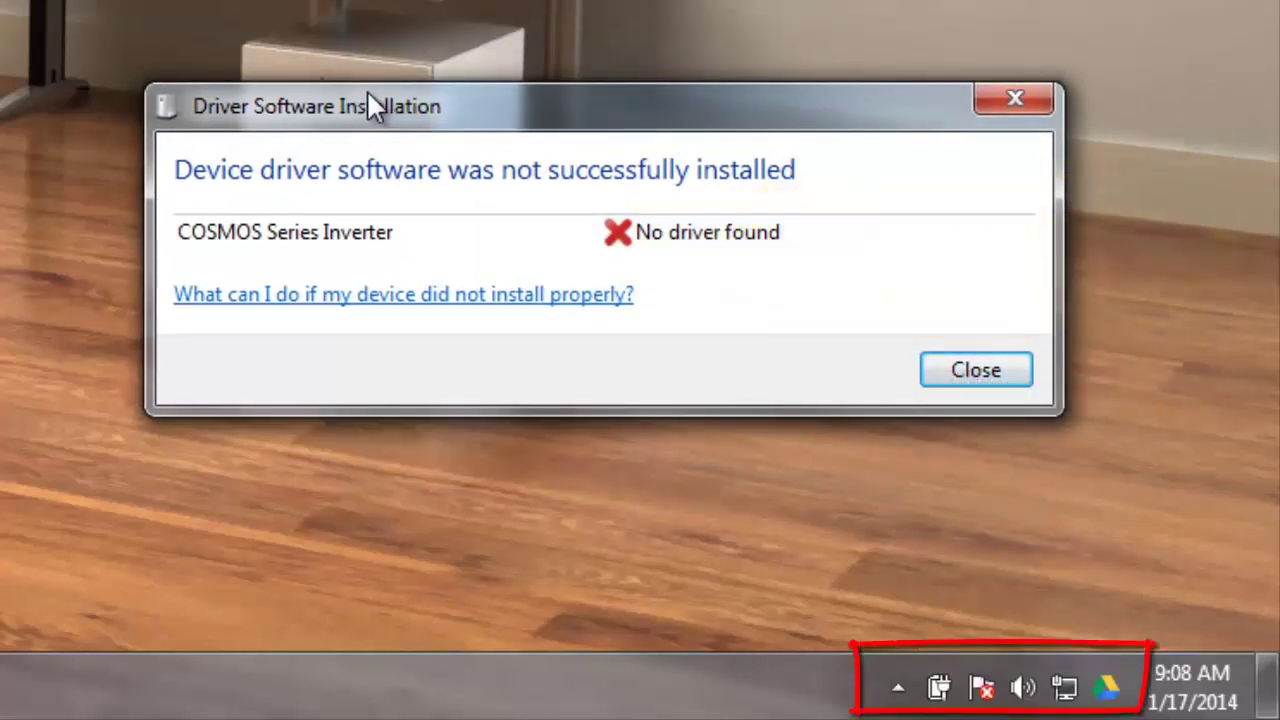
pyautogui.click(955, 371)
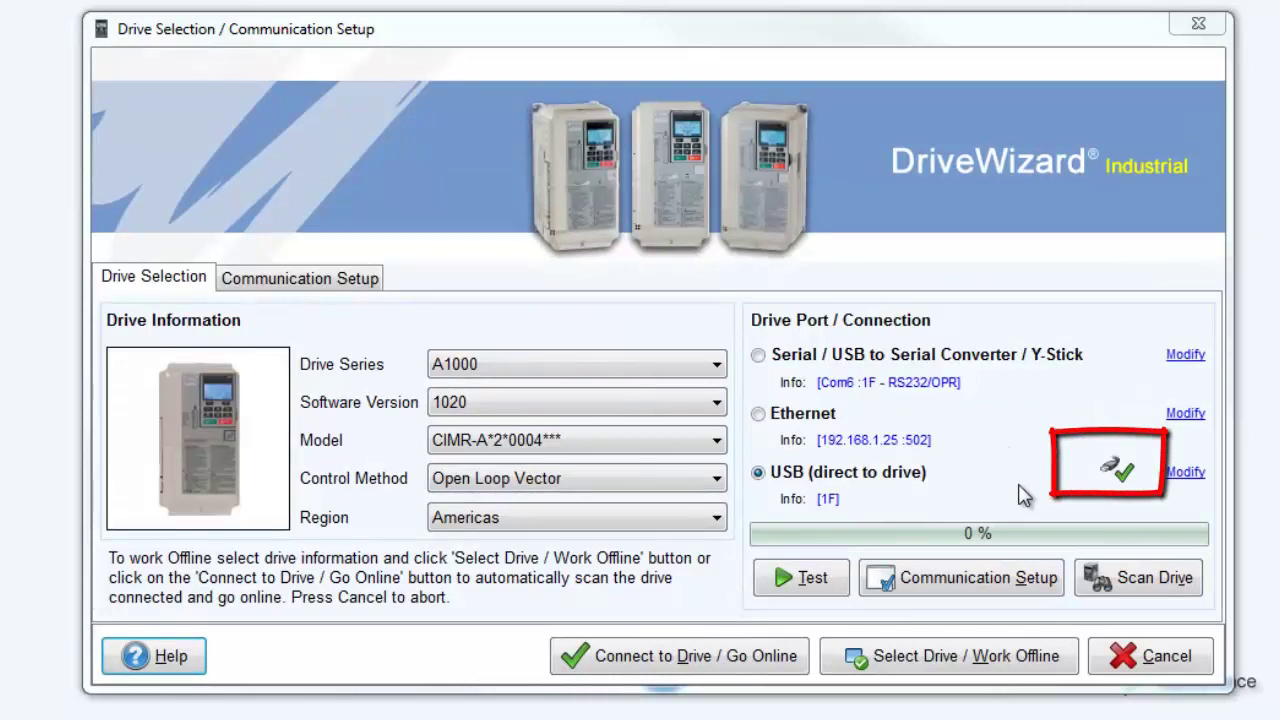
# - Run the USB communication test, detecting the A1000 drive, software 1020, Open Loop Vector
pyautogui.click(818, 585)
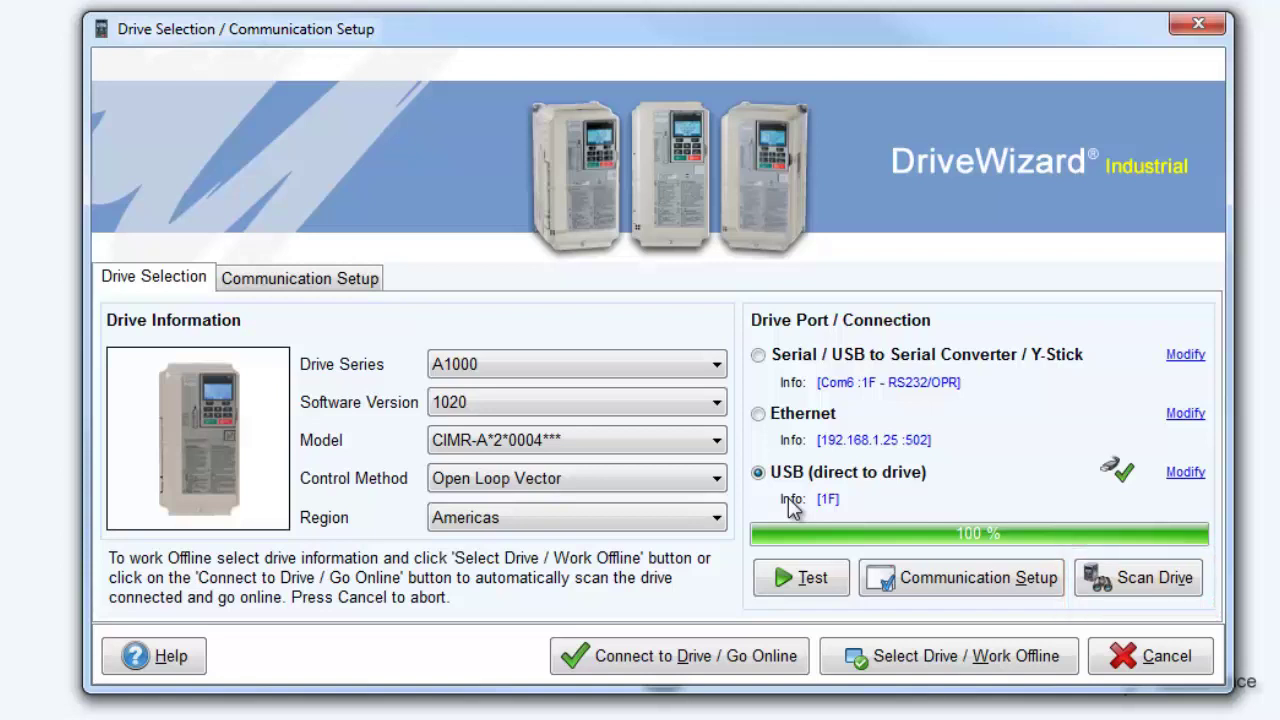
# - Scan the drive with F7 (US) selected, then locate the USB-to-Serial adapter on COM3
pyautogui.click(717, 364)
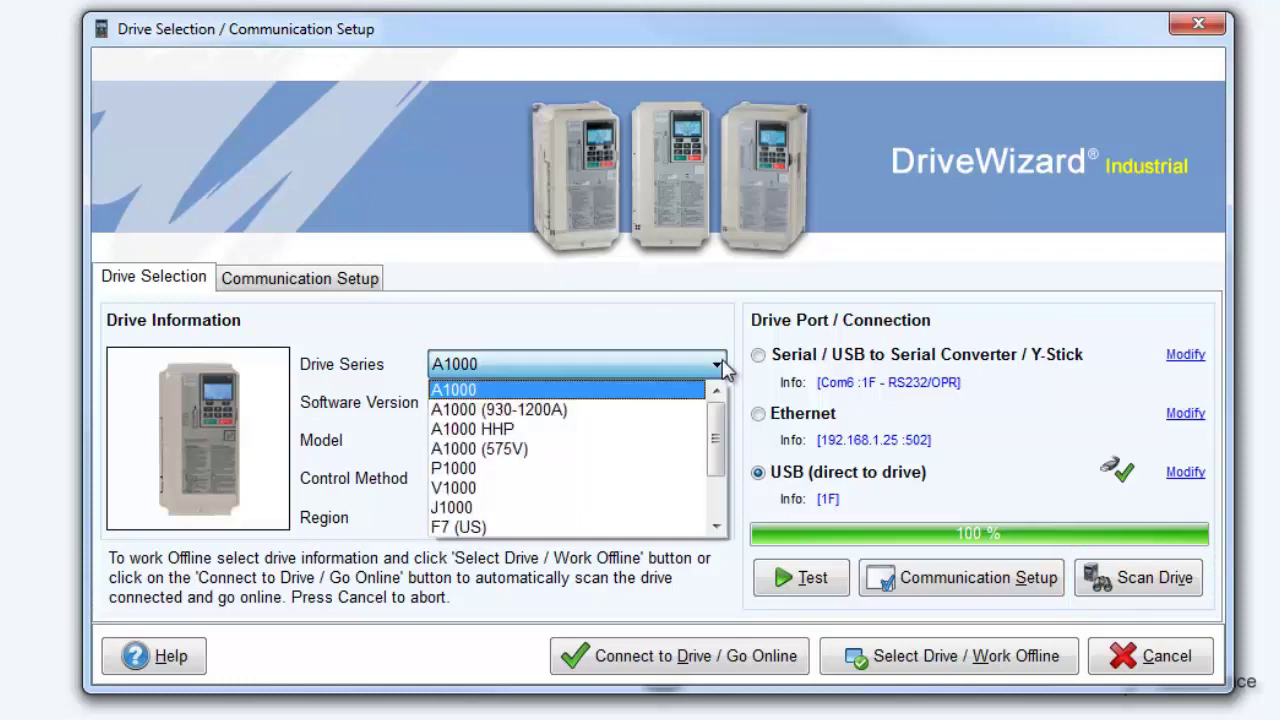
pyautogui.click(587, 527)
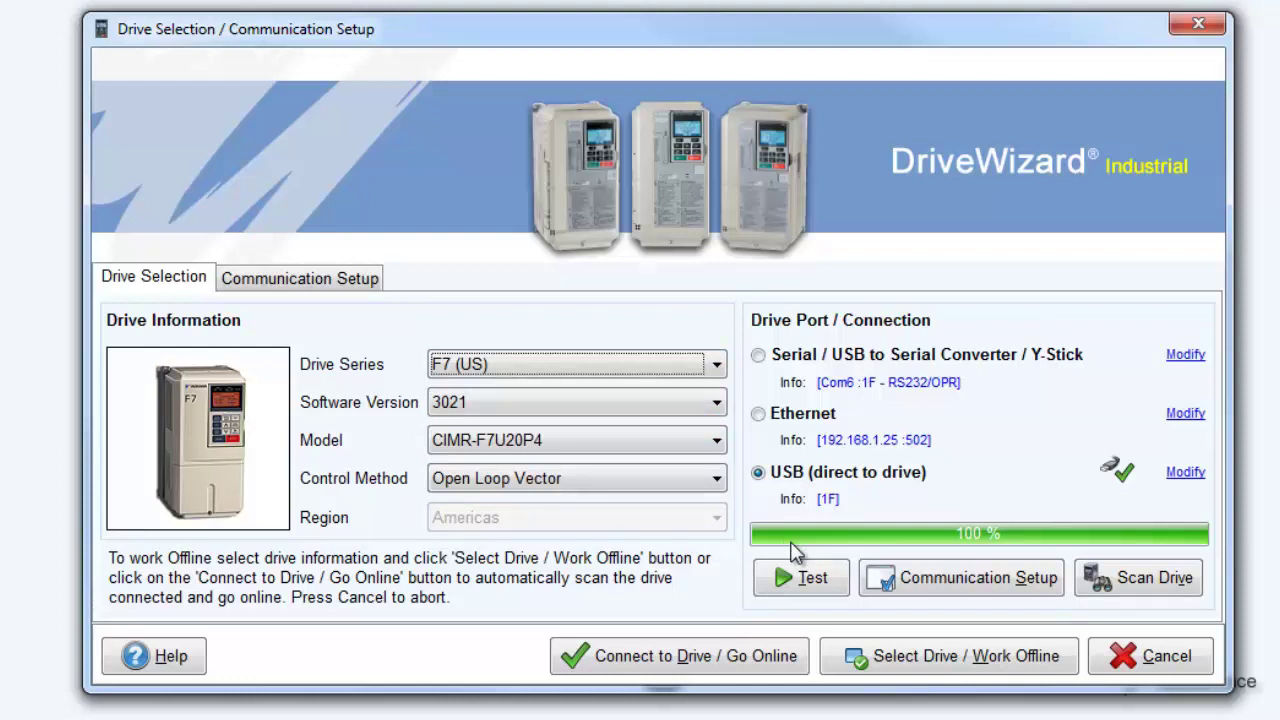
pyautogui.click(1133, 580)
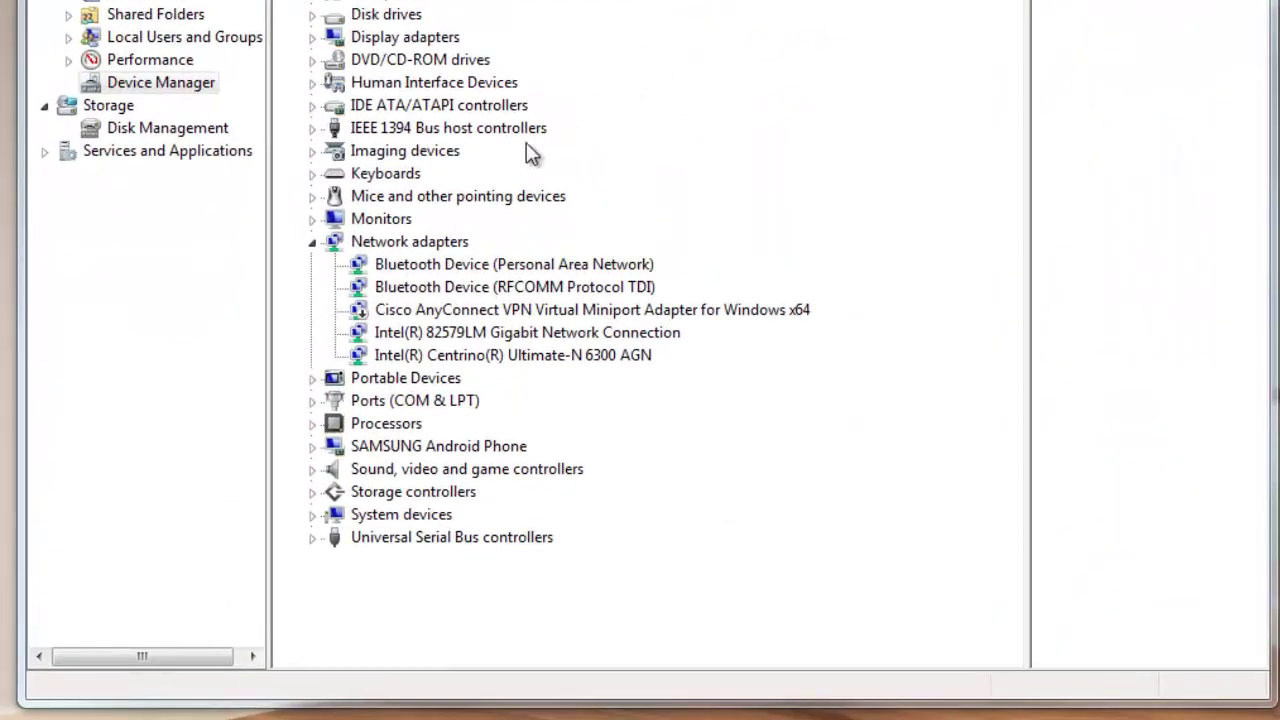
pyautogui.click(312, 401)
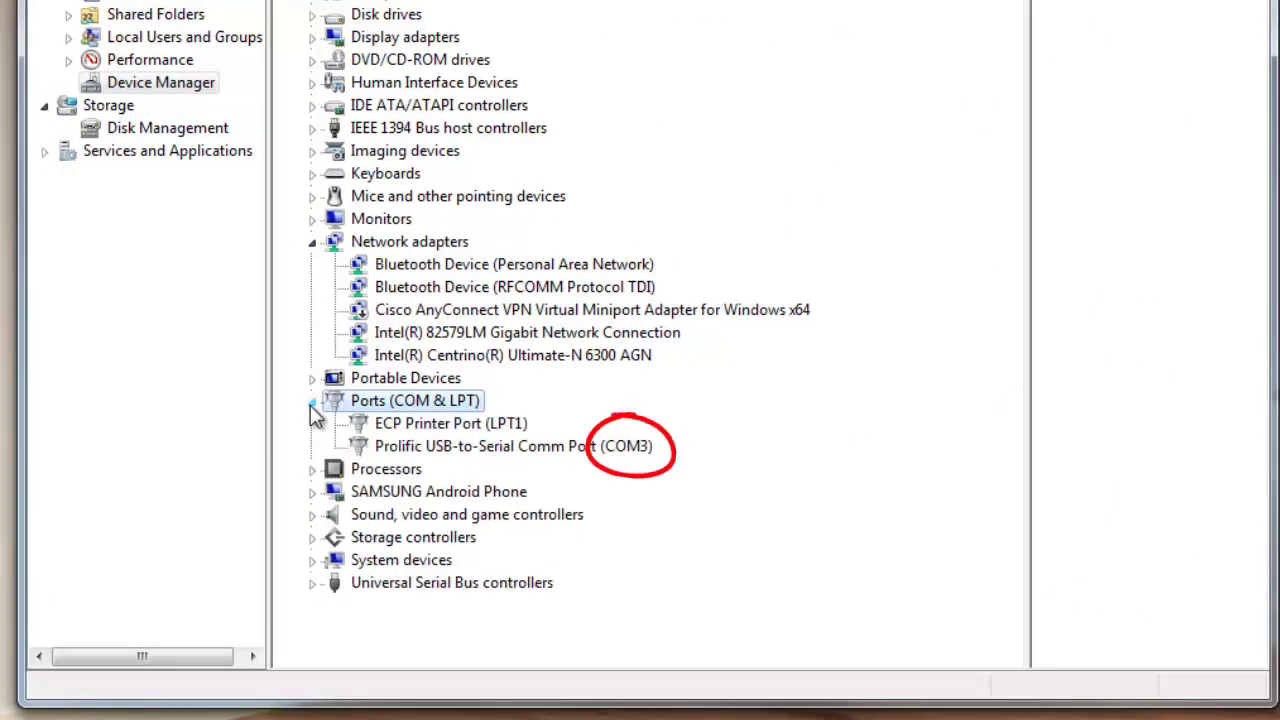
pyautogui.click(380, 449)
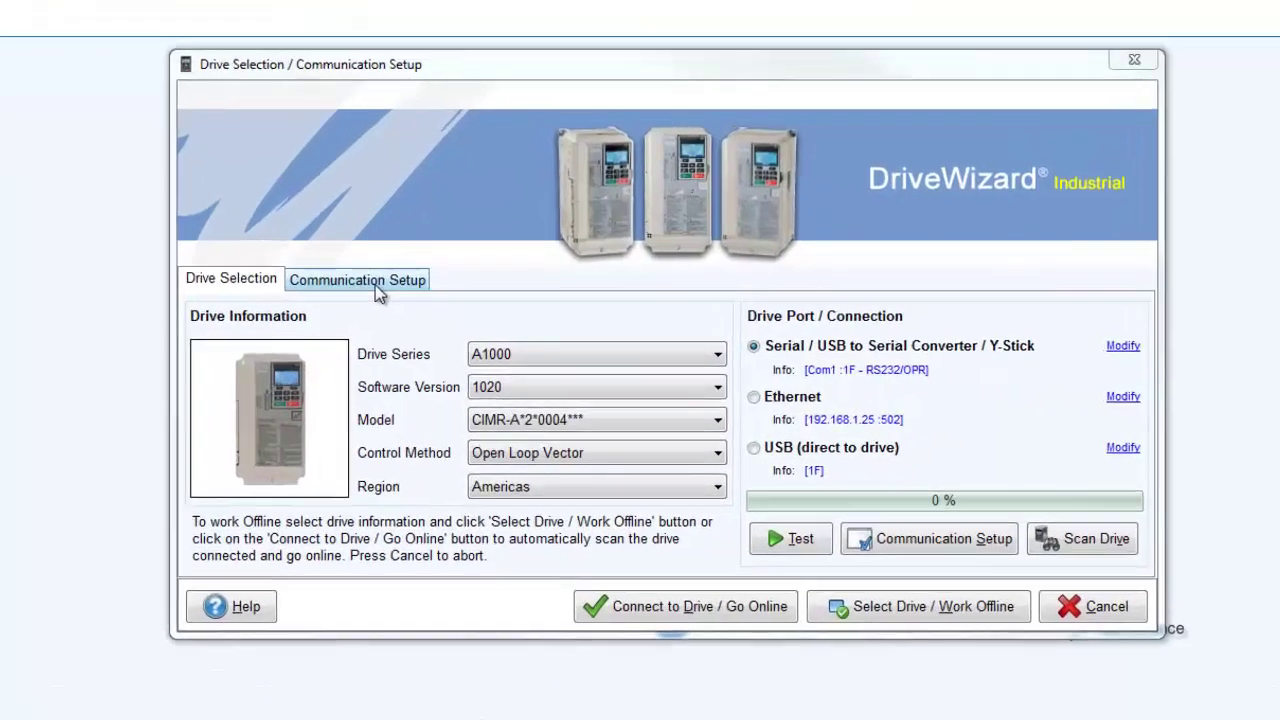
# - Set the serial communications port to Com3 after trying Com4 and Com5
pyautogui.click(455, 321)
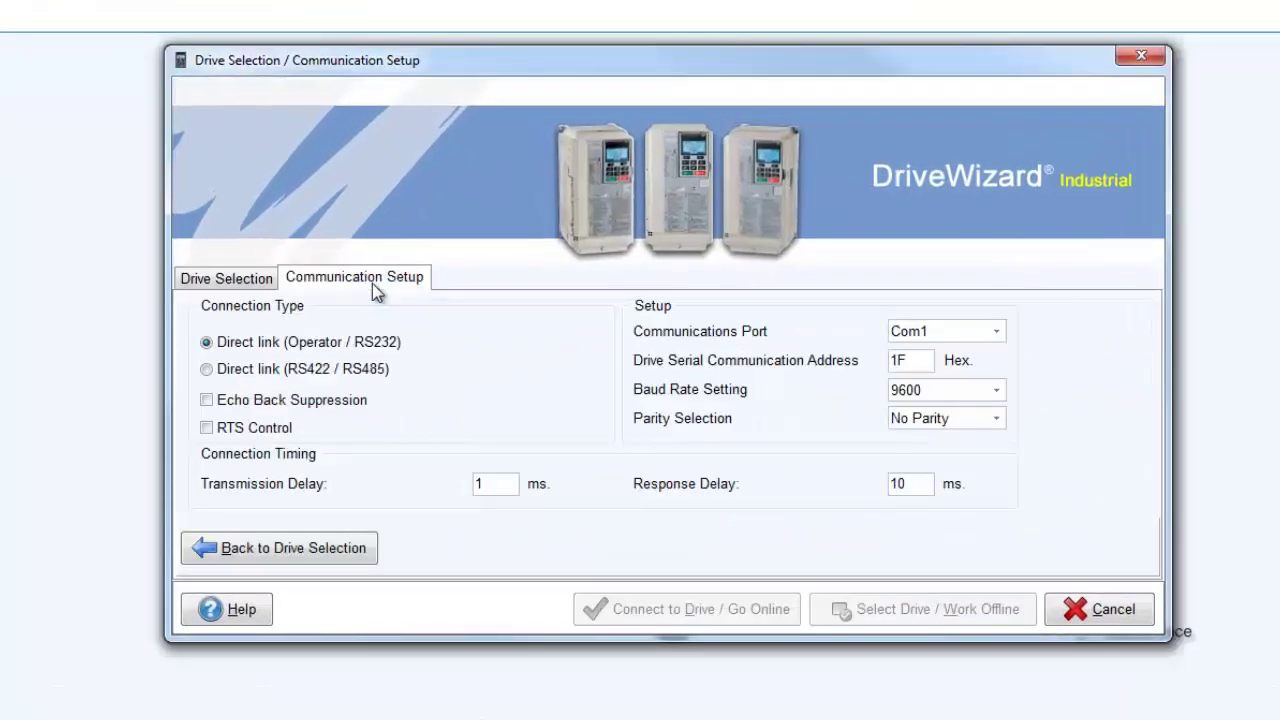
pyautogui.click(946, 331)
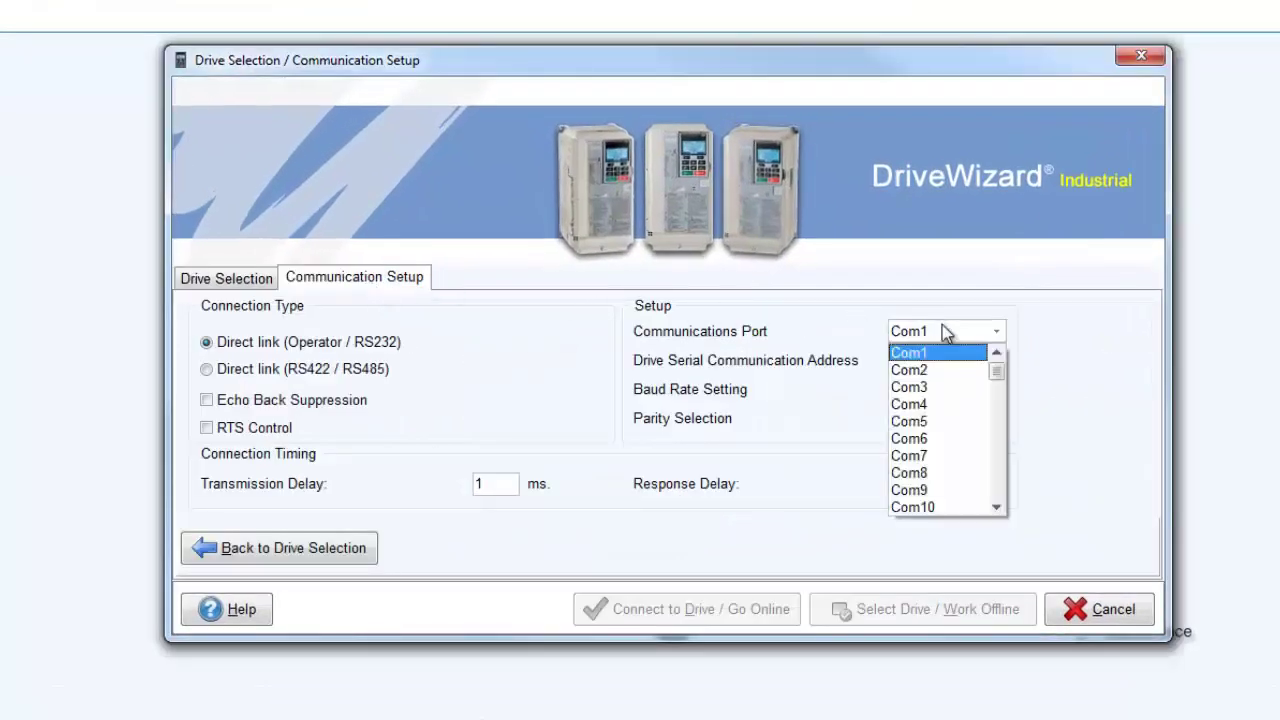
pyautogui.click(937, 388)
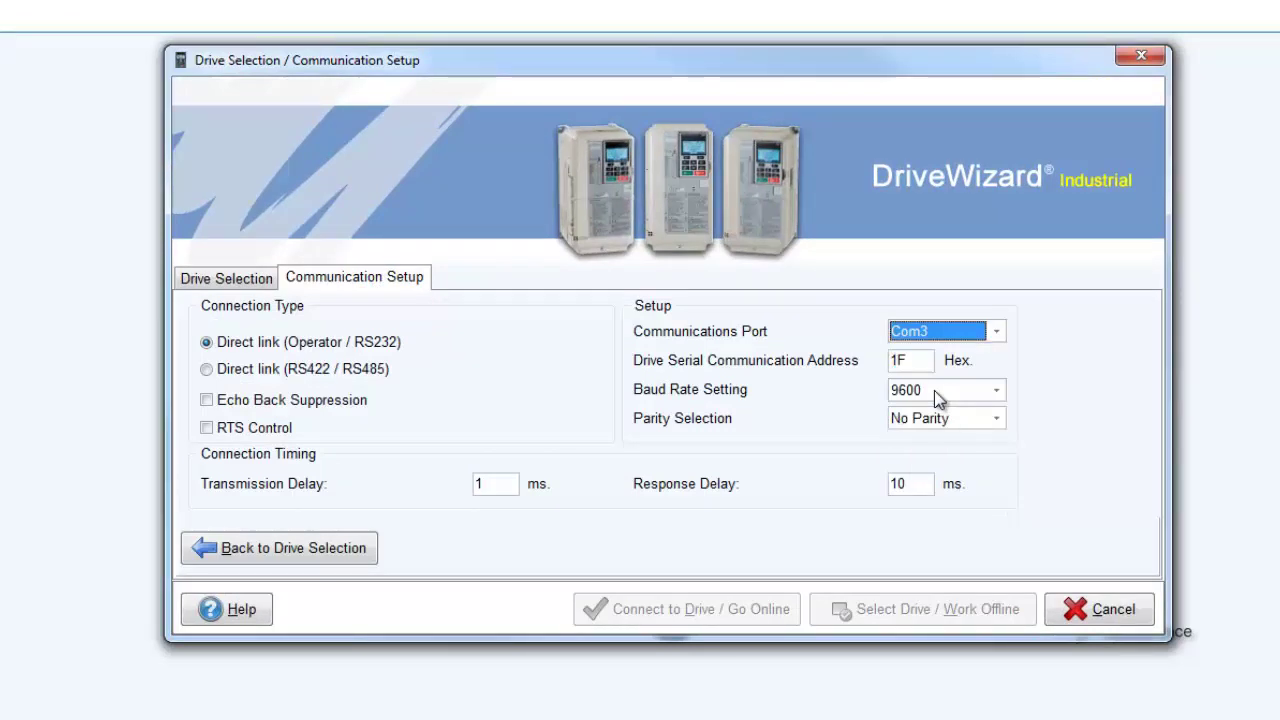
pyautogui.click(963, 340)
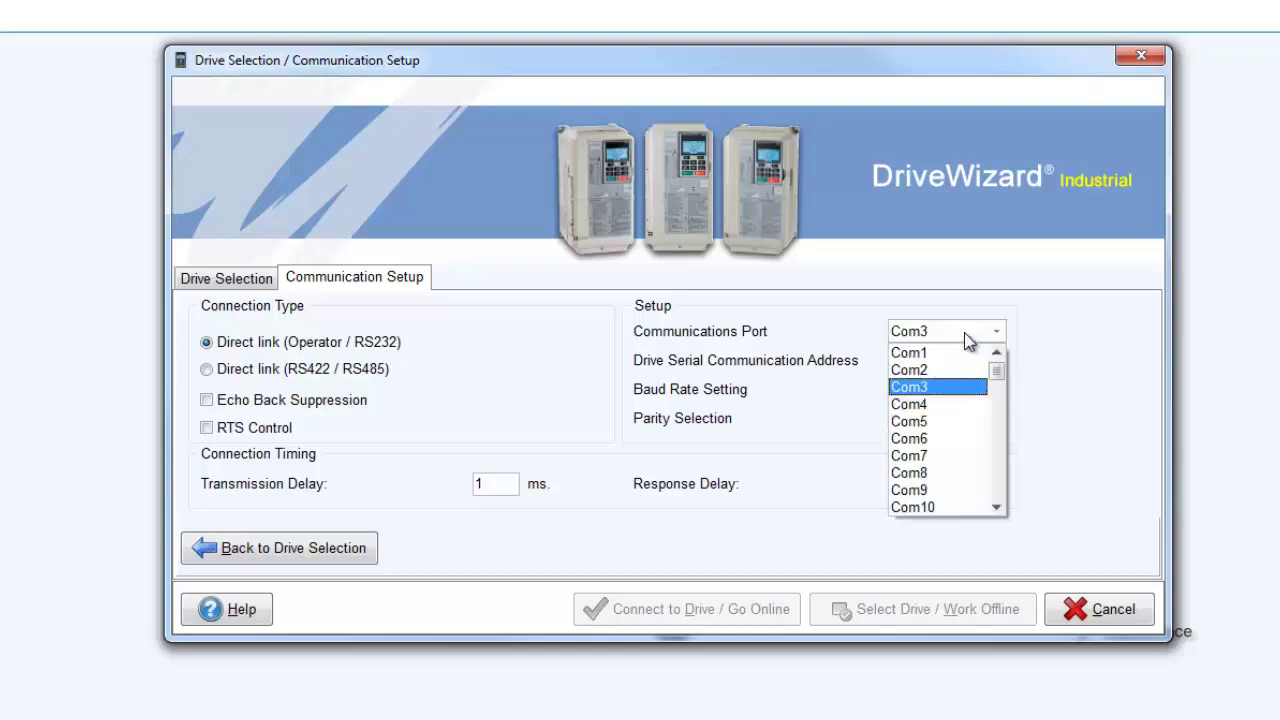
pyautogui.click(948, 404)
pyautogui.click(957, 340)
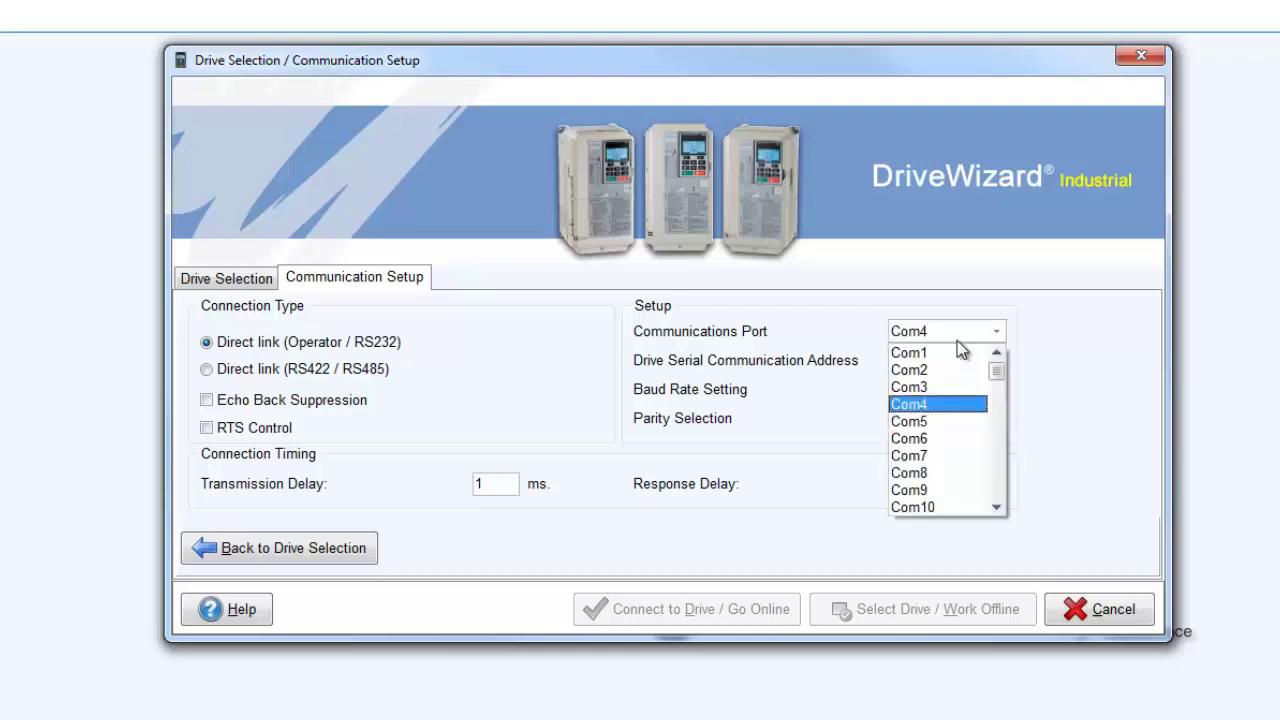
pyautogui.click(935, 421)
pyautogui.click(957, 338)
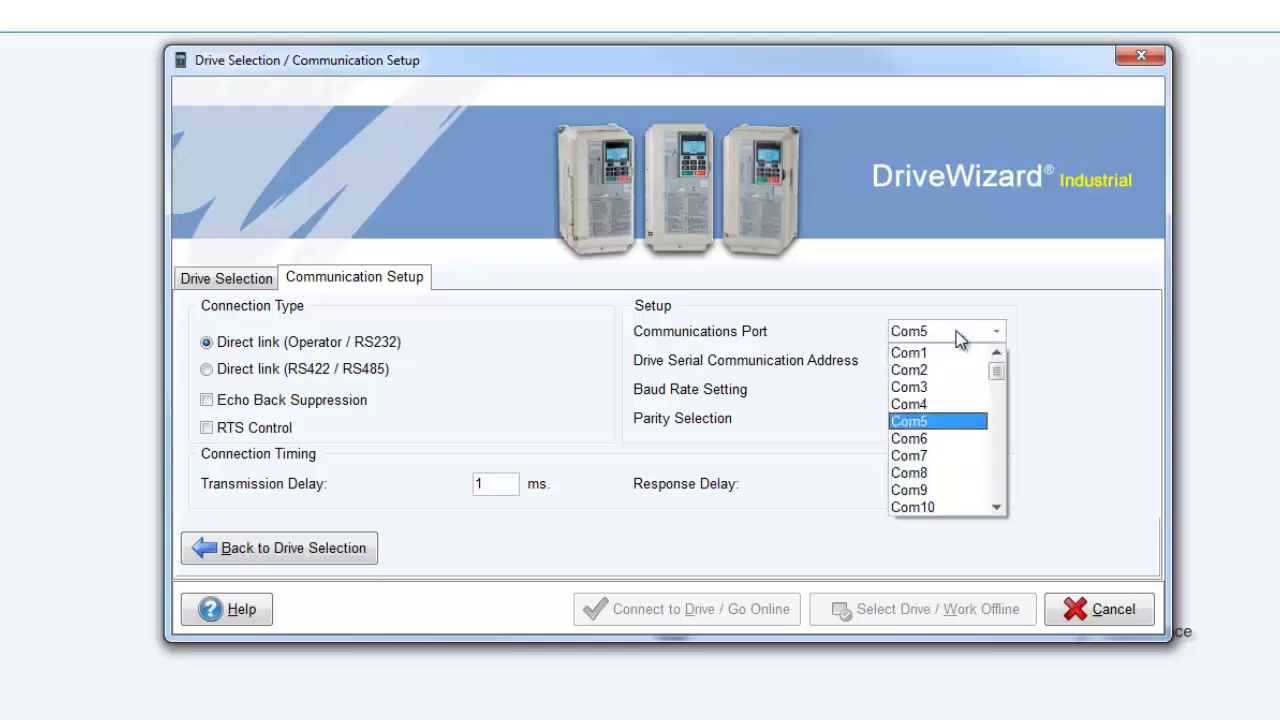
pyautogui.click(930, 387)
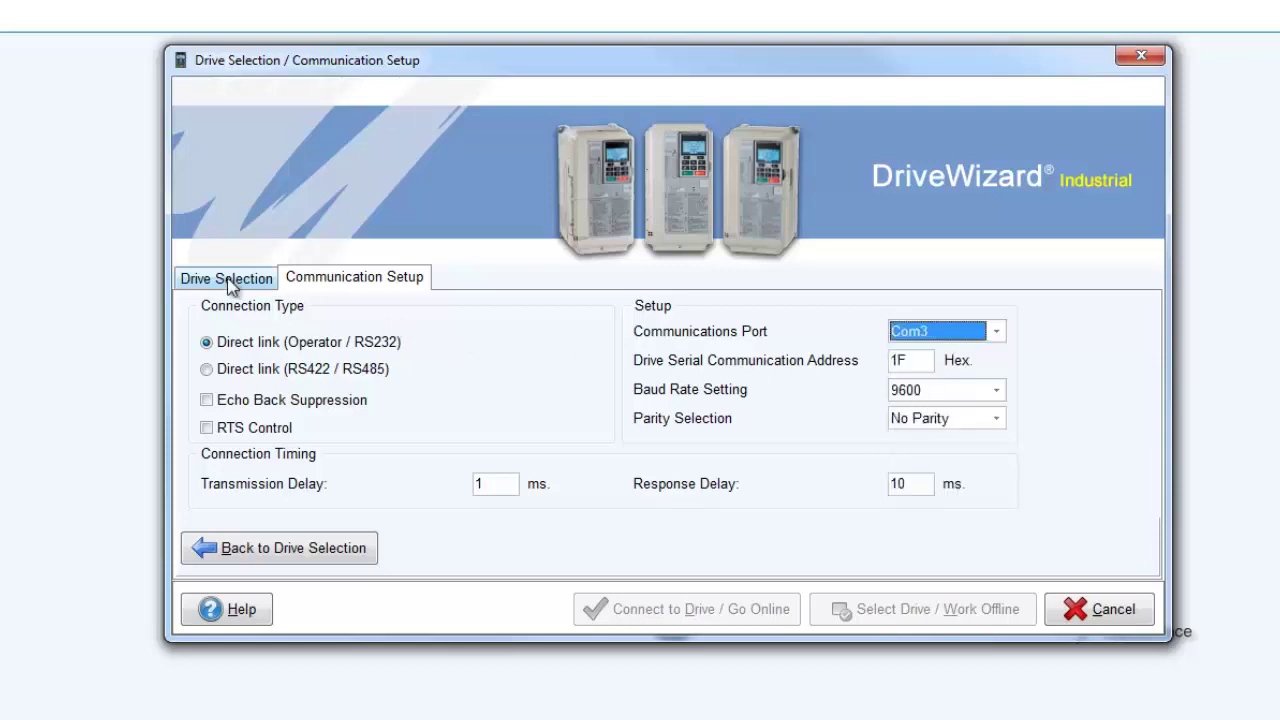
# - Test communication over COM3, then view Ethernet stations at 192.168.1.20, port 502
pyautogui.click(226, 280)
pyautogui.click(785, 552)
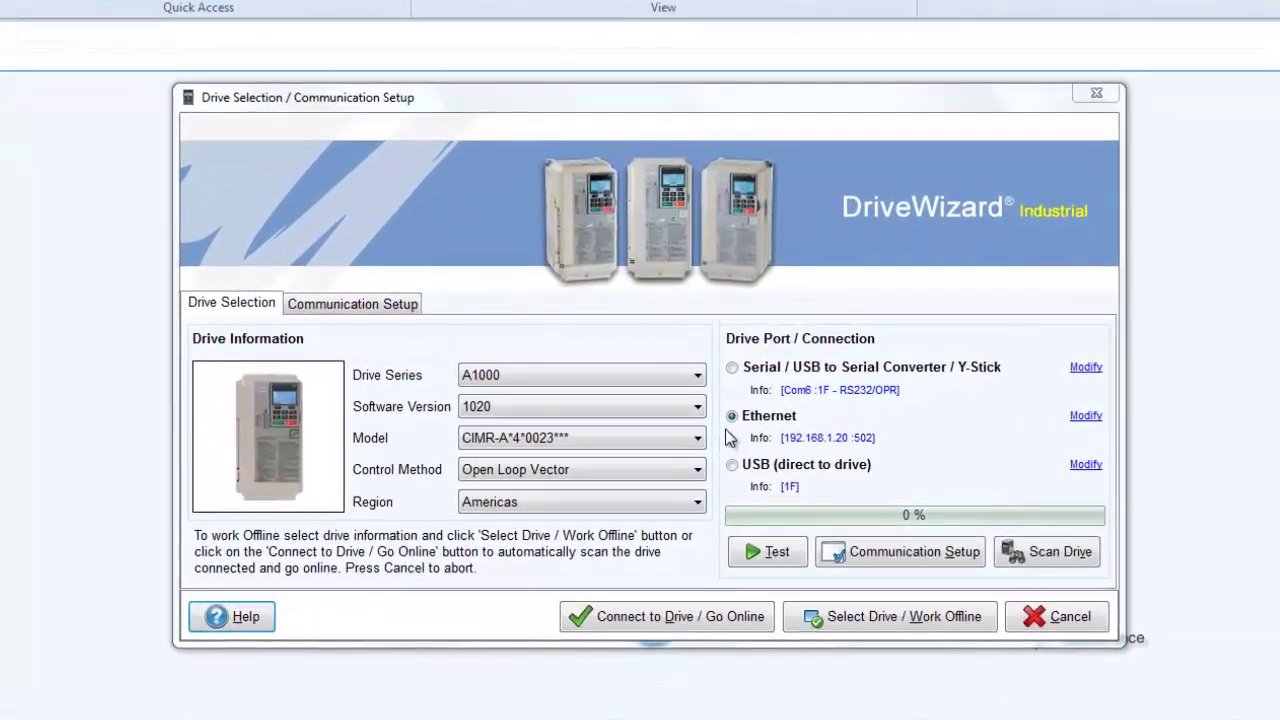
pyautogui.click(808, 438)
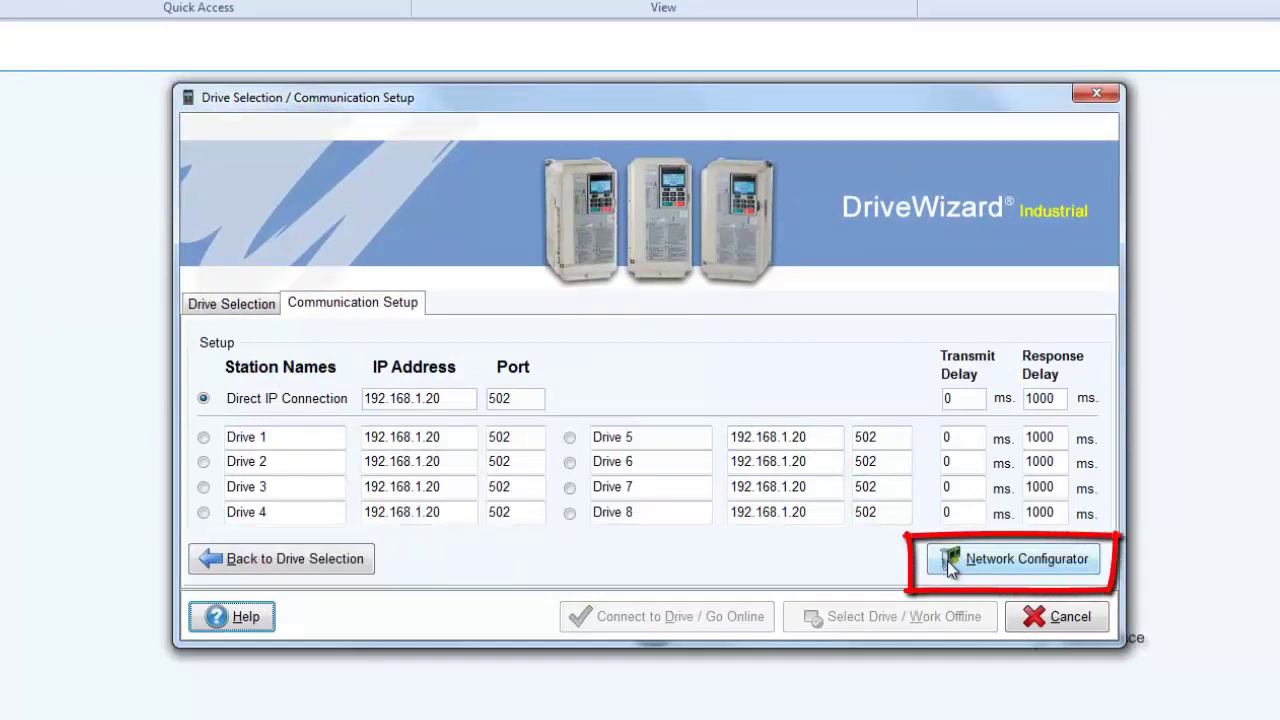
# - Open Network Configurator and load drive CIMR-AU4A0023's settings: 192.168.1.20, static IP, gateway 192.168.1.1
pyautogui.click(948, 562)
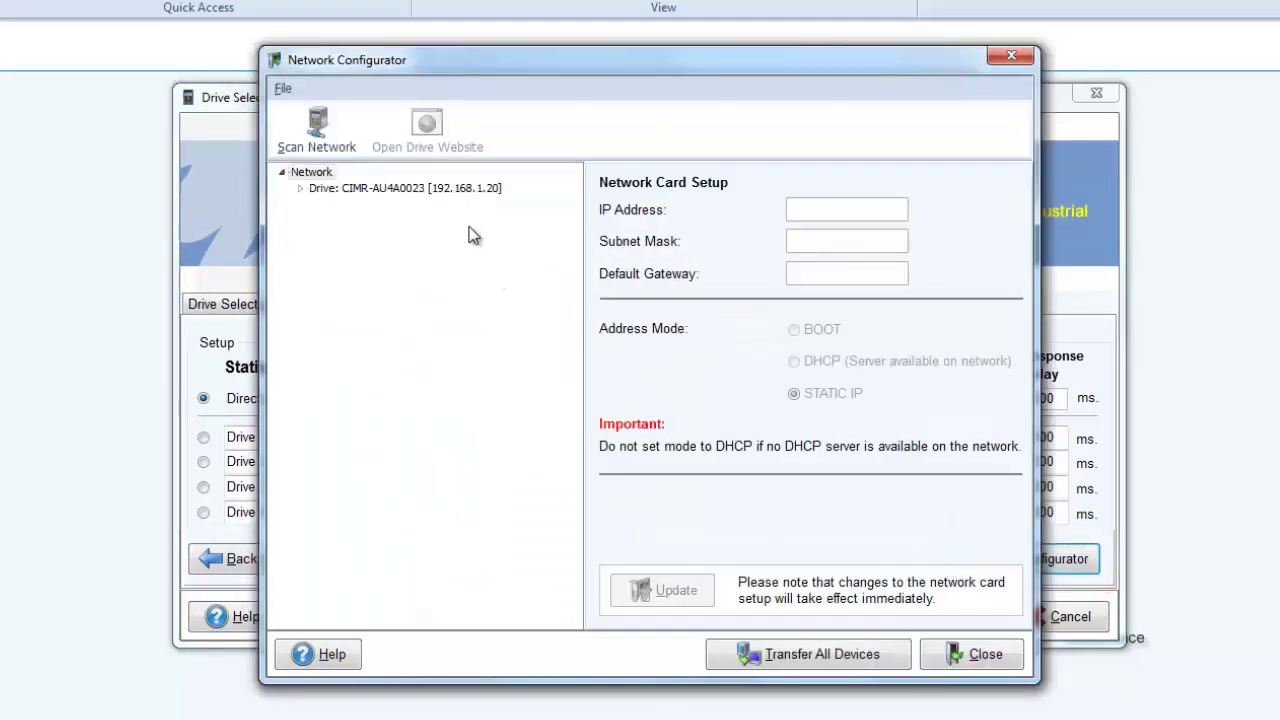
pyautogui.click(487, 192)
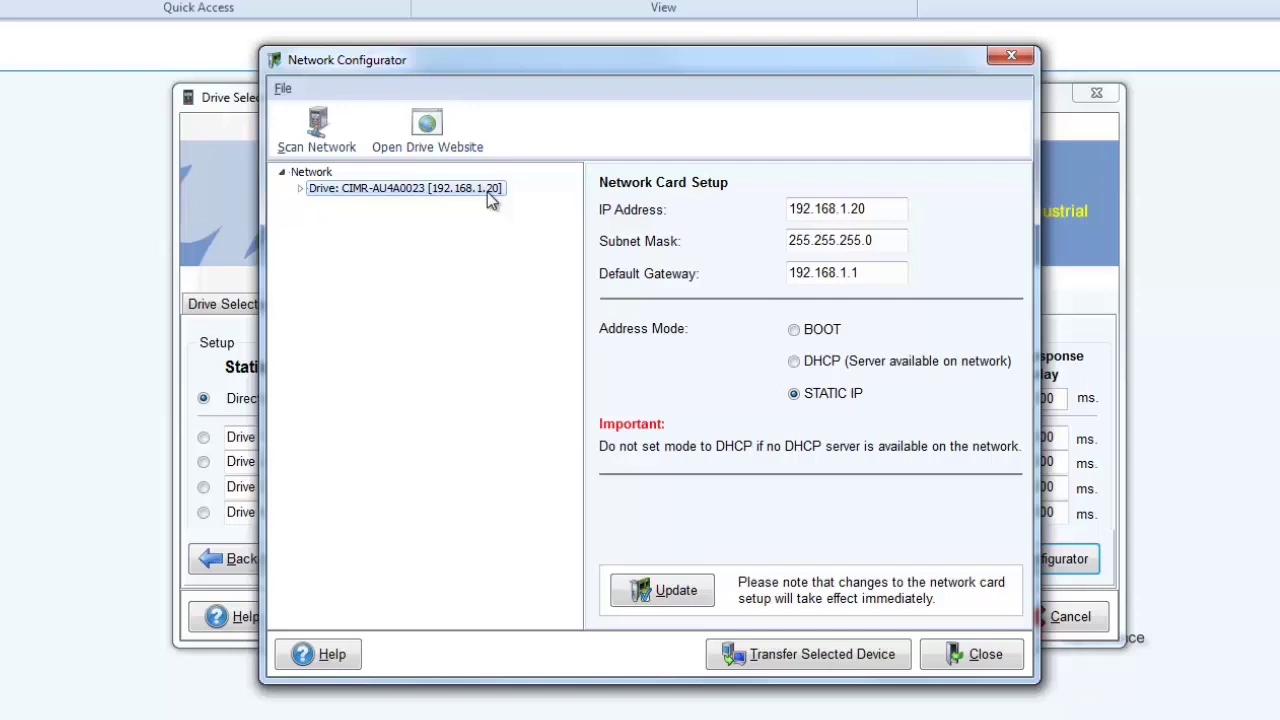
# - Scan the network and change the drive's IP address from 192.168.1.20 to 192.168.1.25
pyautogui.click(320, 148)
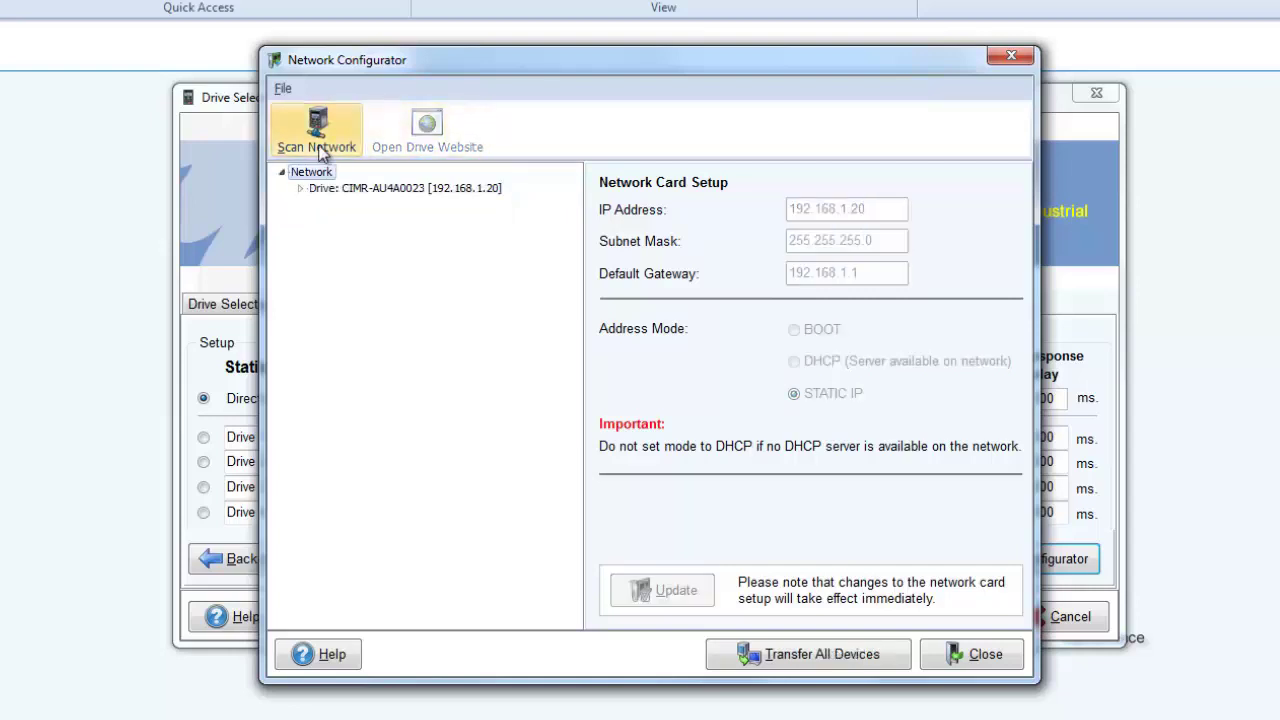
pyautogui.click(499, 189)
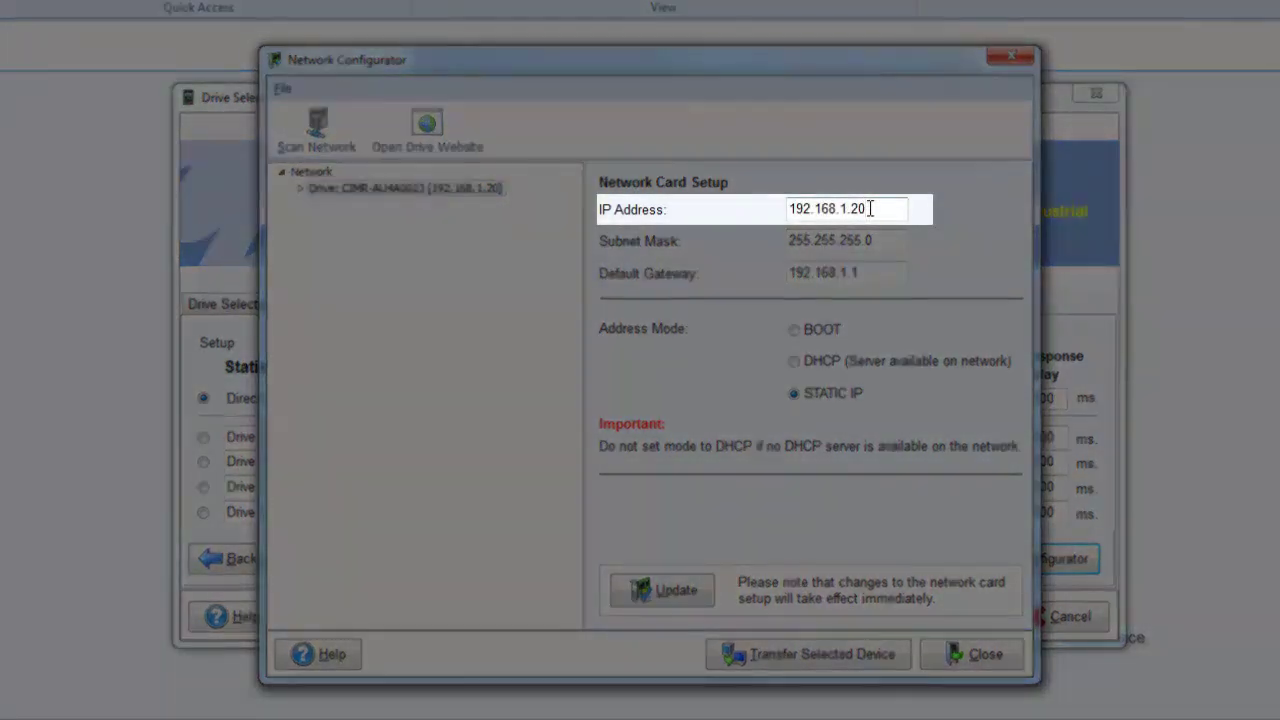
pyautogui.click(870, 208)
pyautogui.press('BackSpace')
pyautogui.write('5')
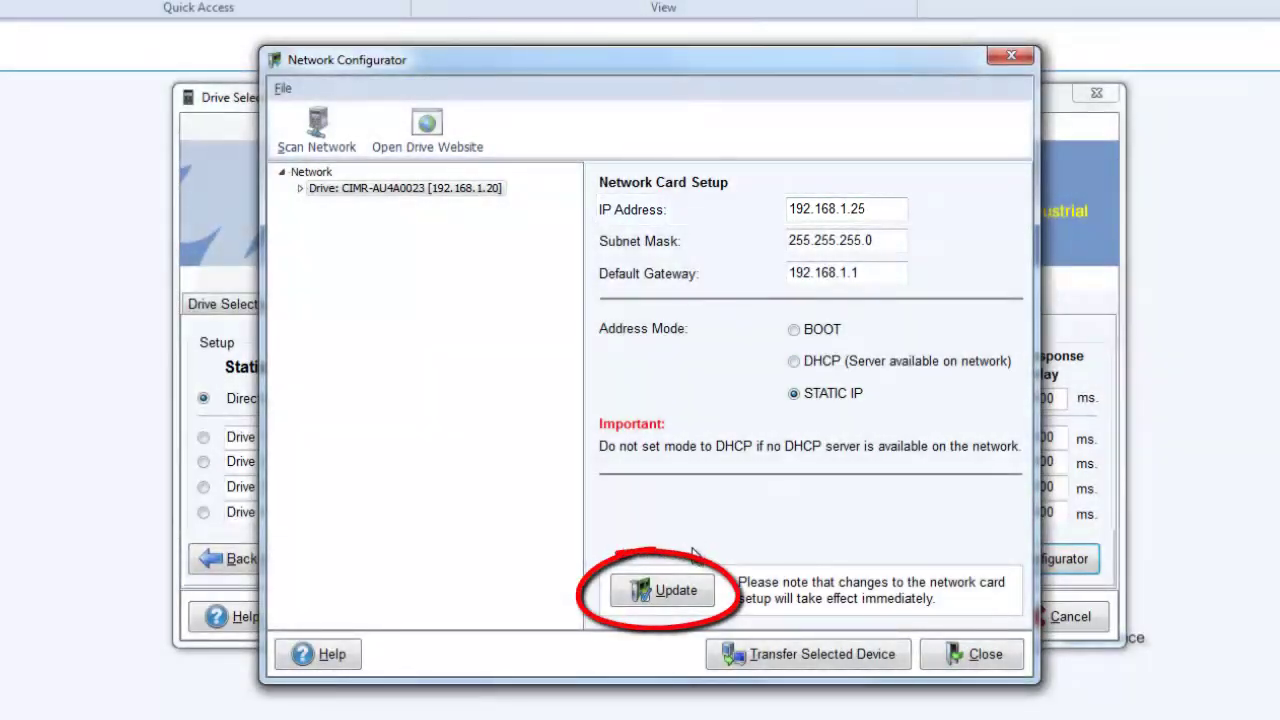
pyautogui.click(673, 591)
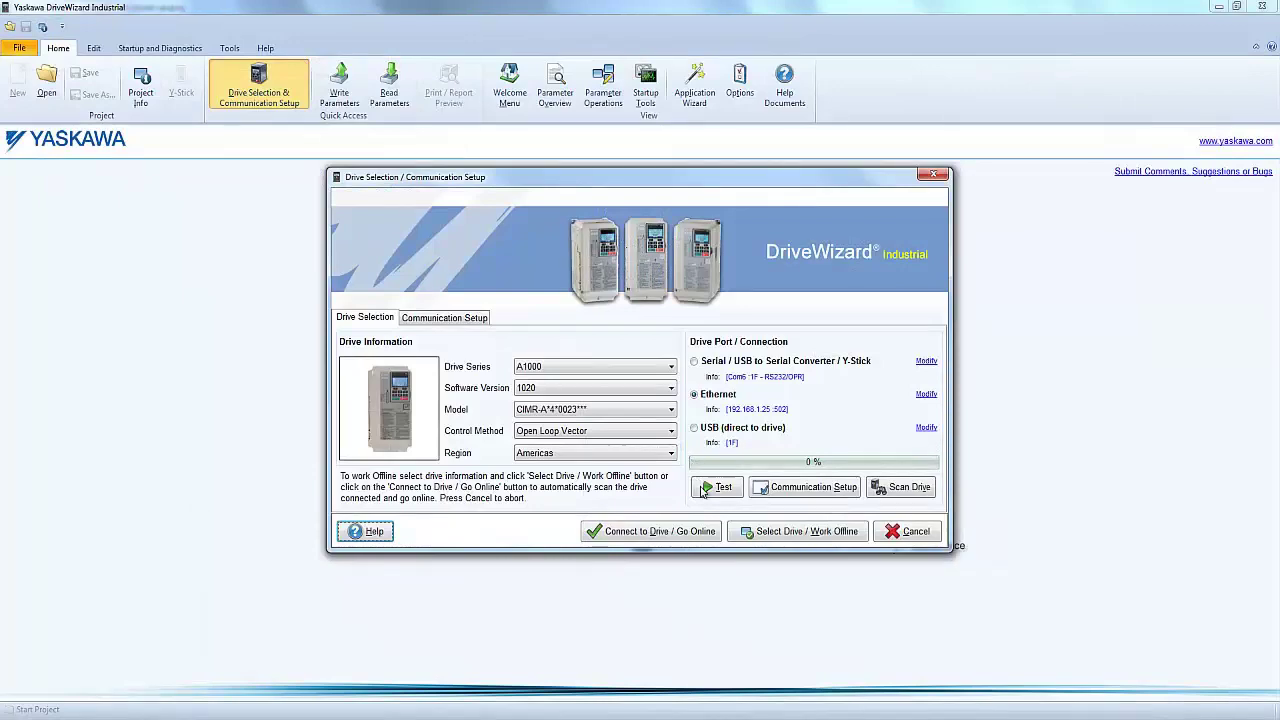
# - Run the Ethernet connection test to the A1000 at 192.168.1.25 through to 100%
pyautogui.click(703, 488)
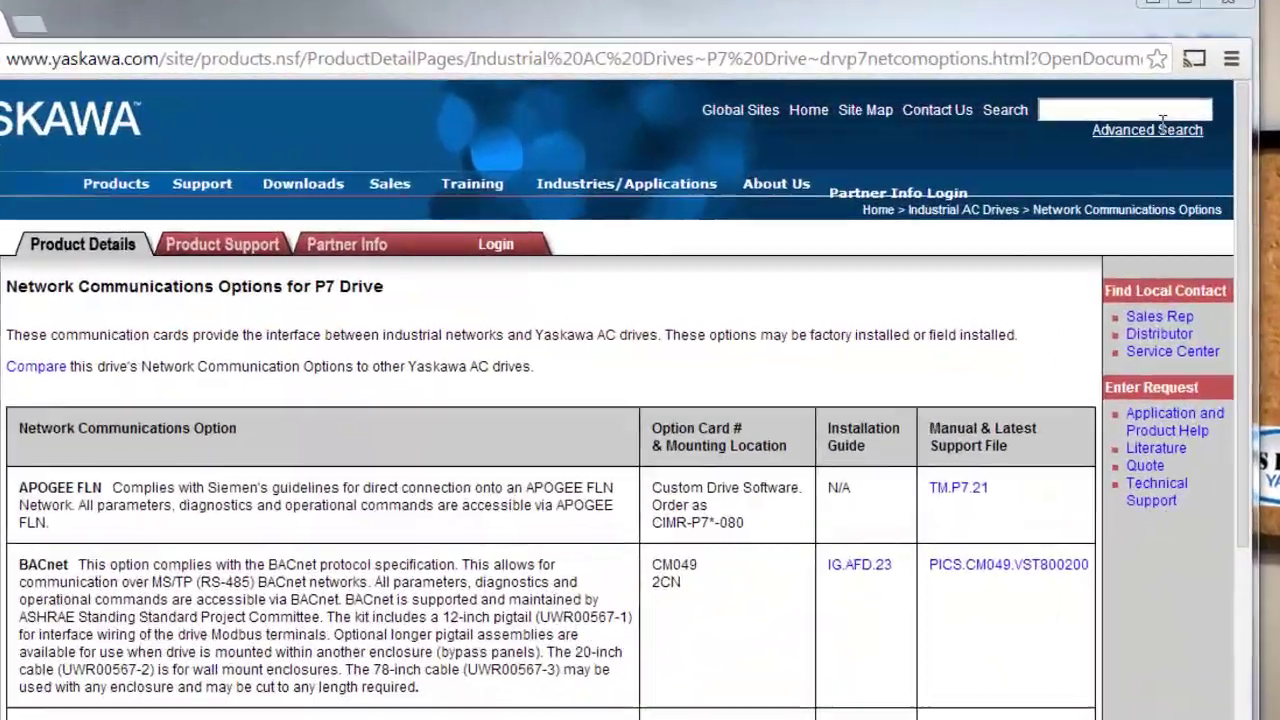
# - Search the Yaskawa site for sp1824_001 and open the USB 32 and 64 Bit Driver page
pyautogui.click(1140, 112)
pyautogui.write('s')
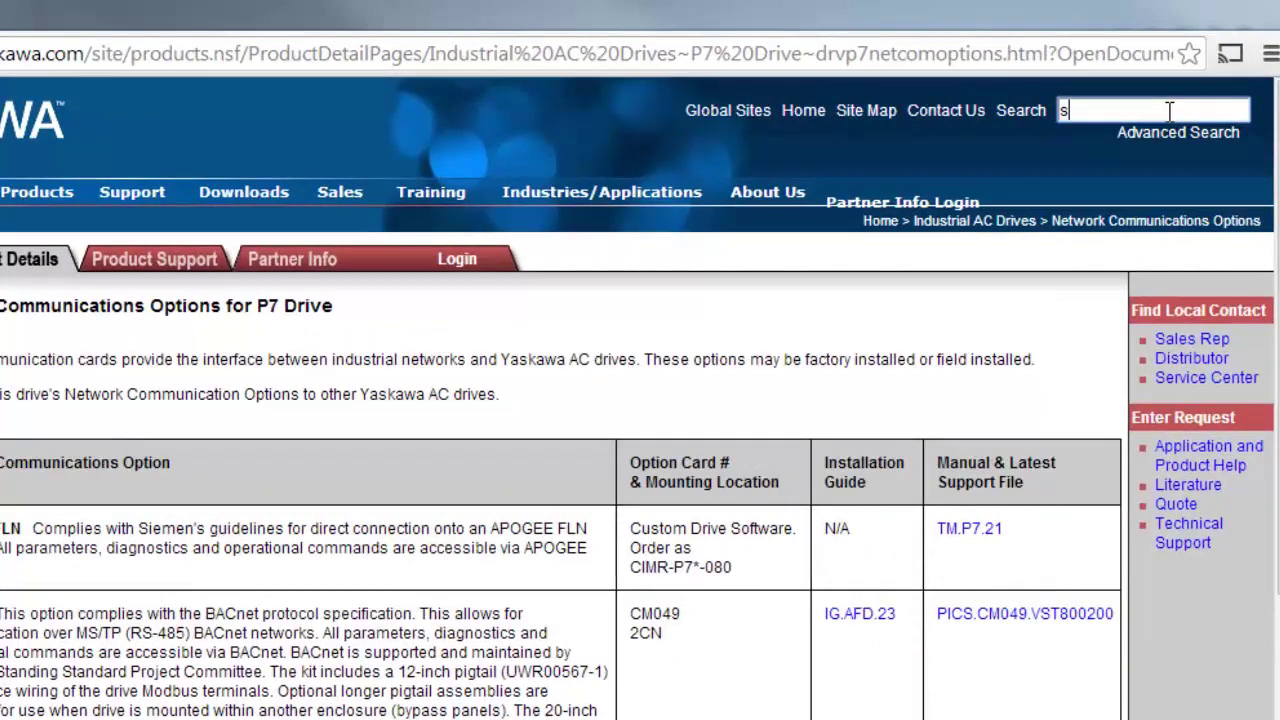
pyautogui.write('p18')
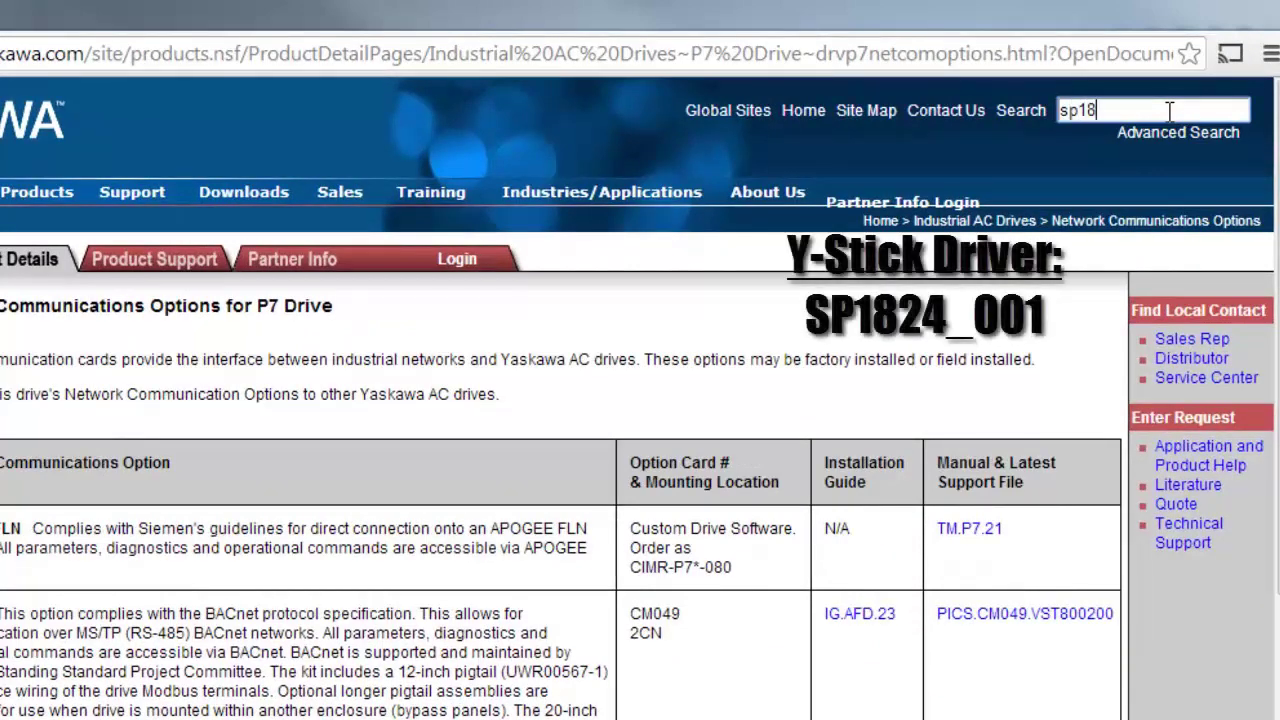
pyautogui.write('24_00')
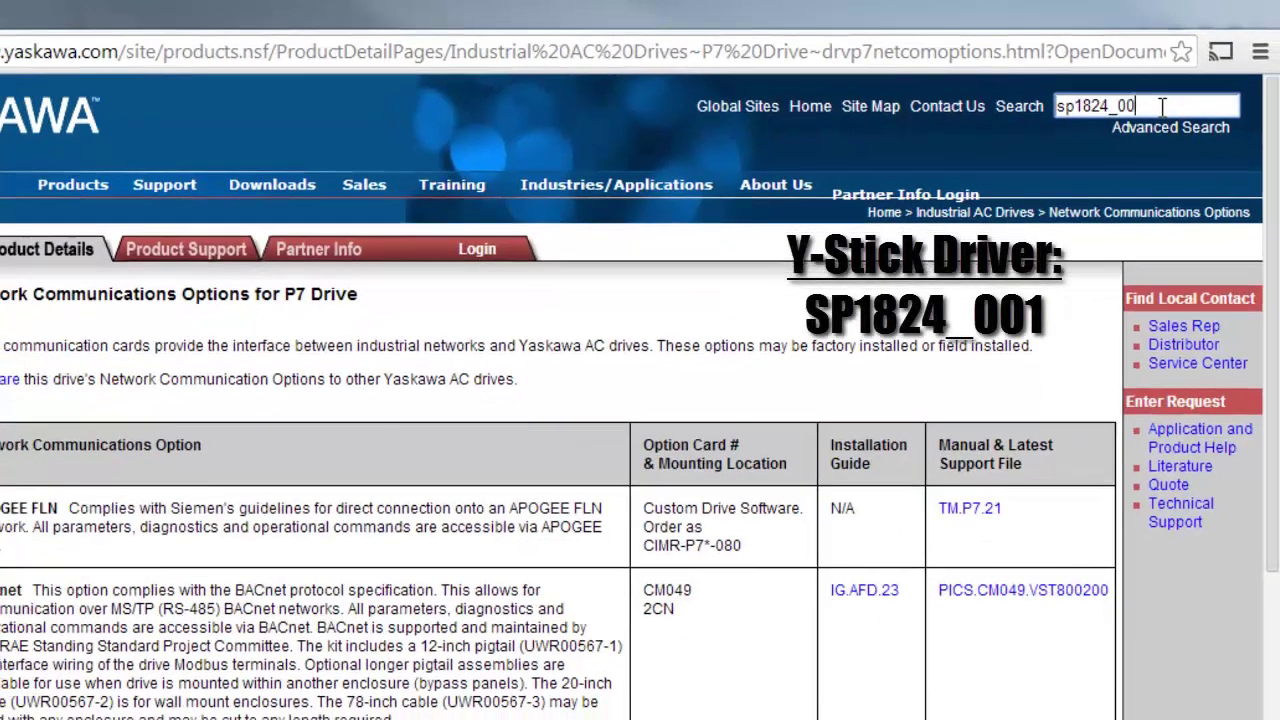
pyautogui.write('1')
pyautogui.press('Return')
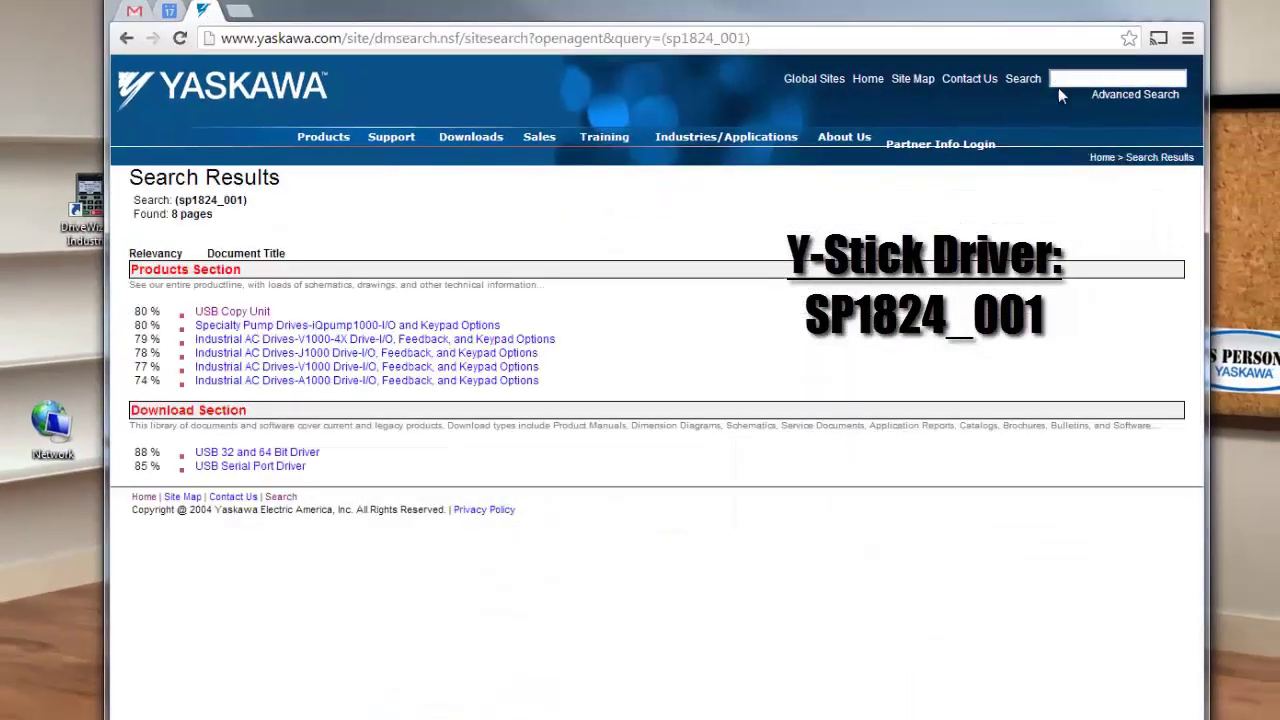
pyautogui.click(226, 455)
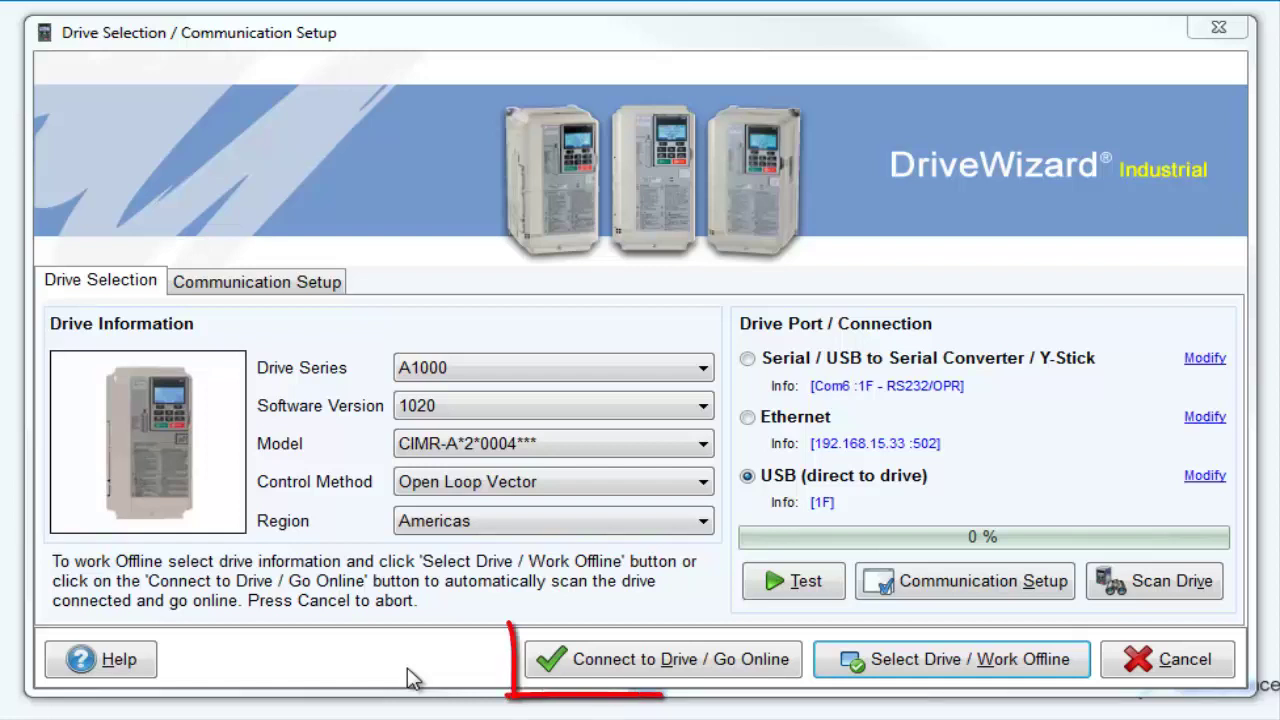
pyautogui.click(580, 665)
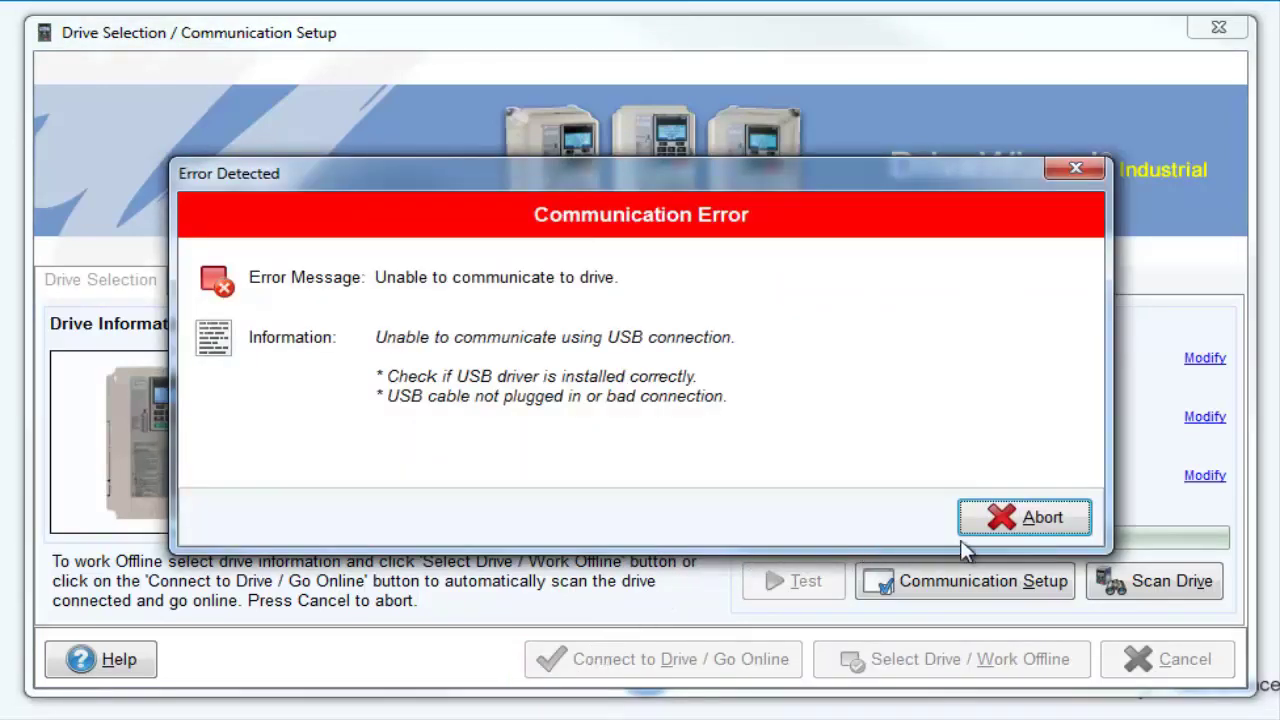
pyautogui.click(1000, 517)
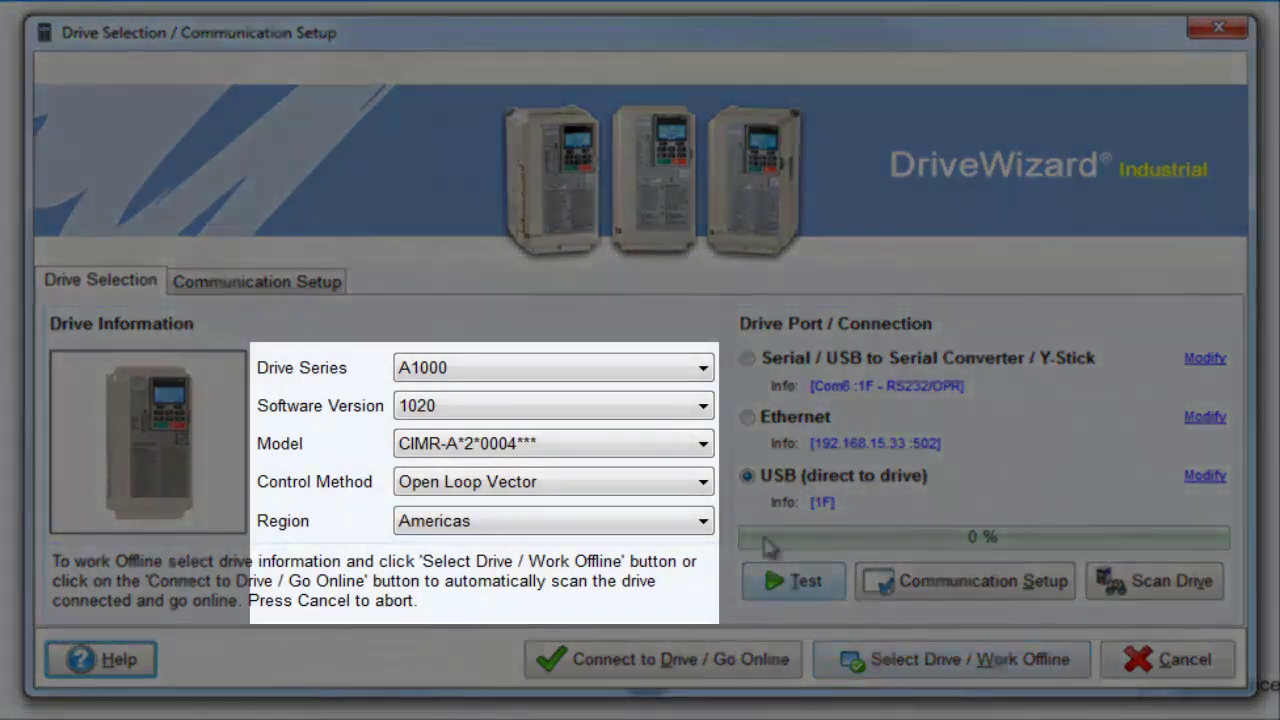
# - Pick the A1000 drive model, select USB (direct to drive), and go online with the drive
pyautogui.click(710, 445)
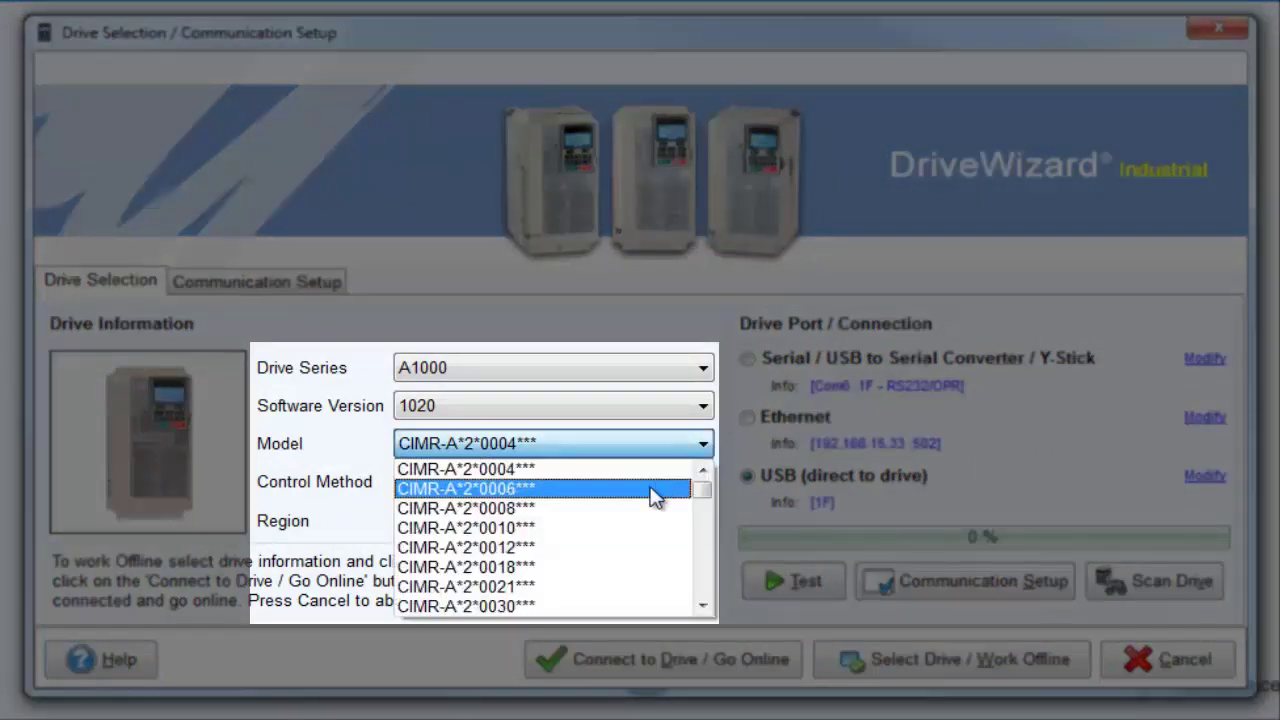
pyautogui.click(540, 548)
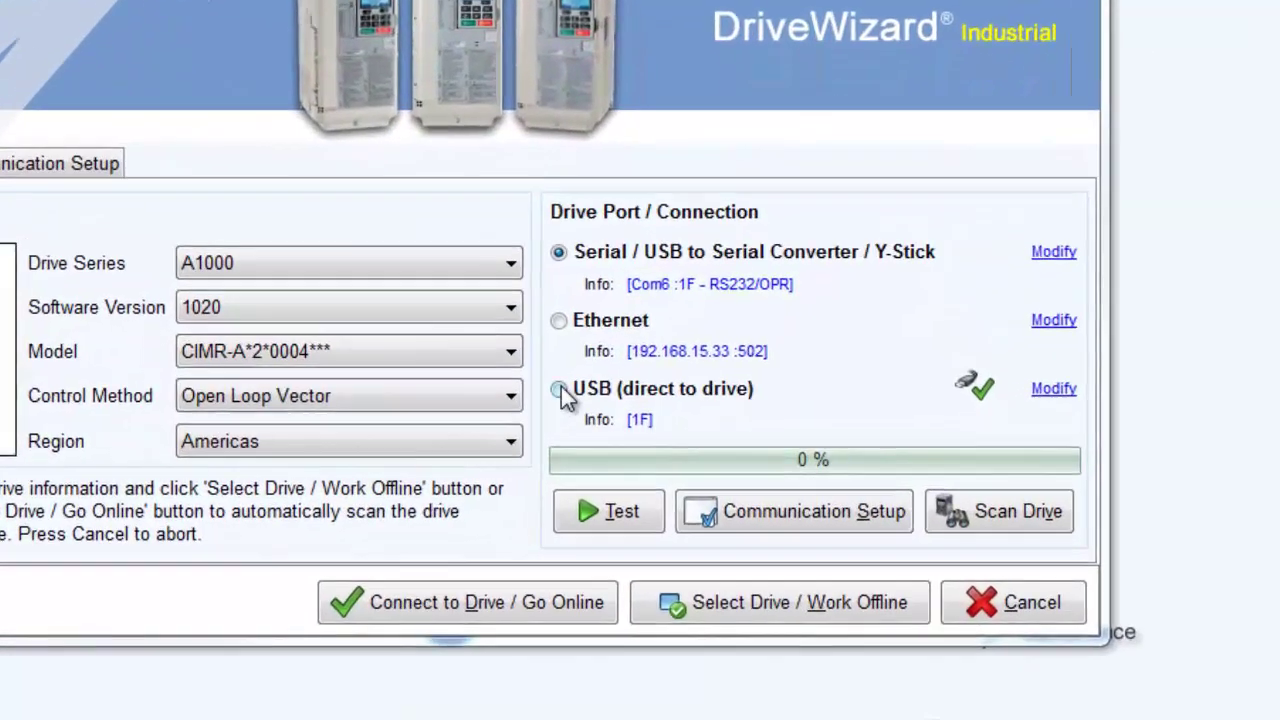
pyautogui.click(559, 390)
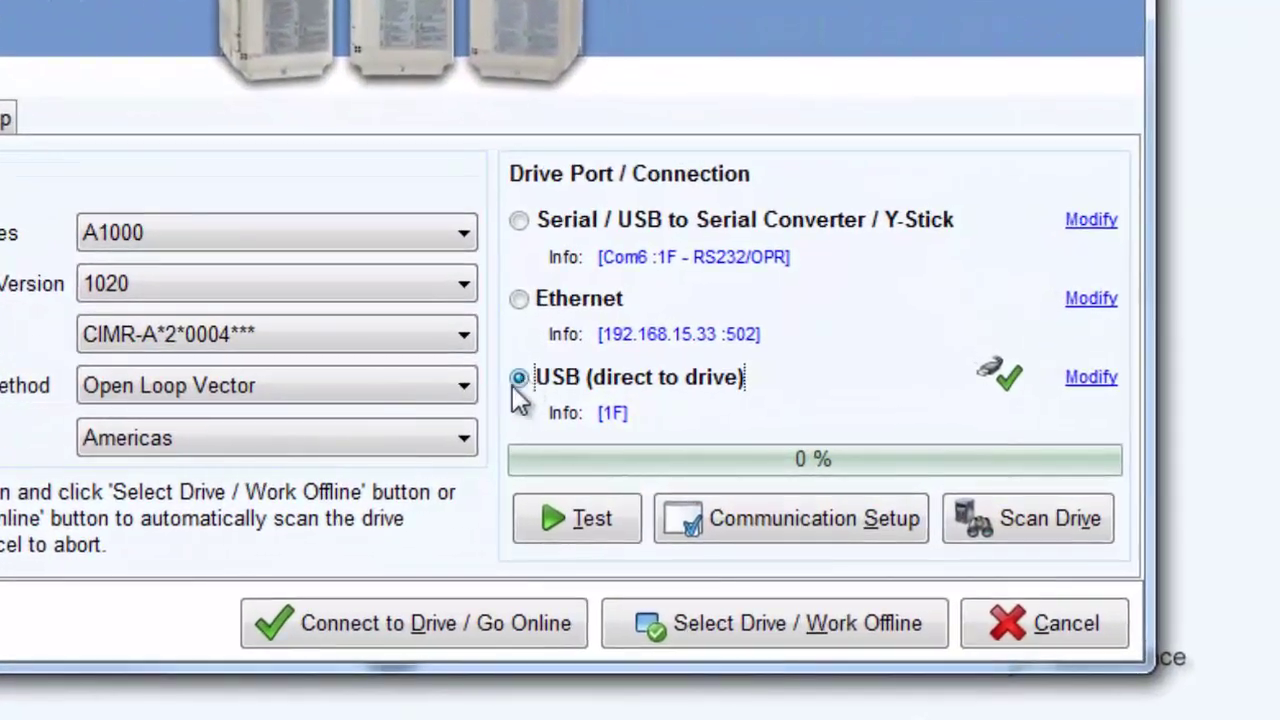
pyautogui.click(413, 622)
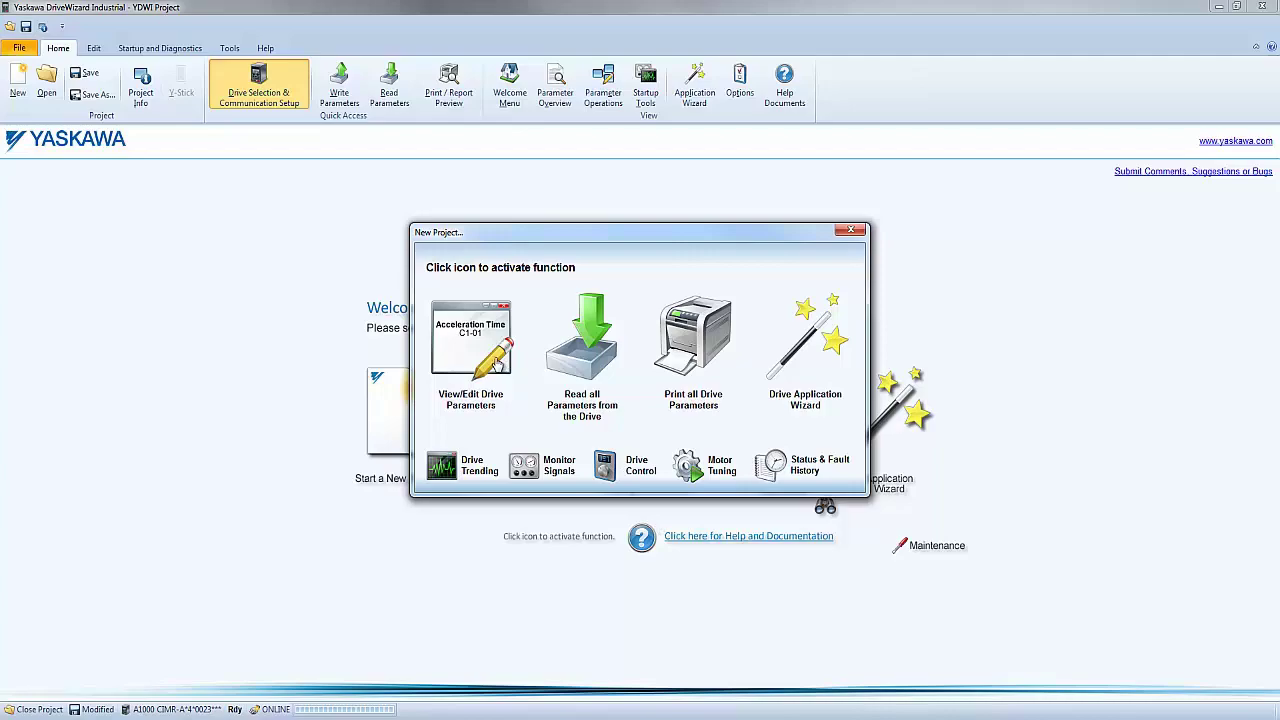
# - Open View/Edit Drive Parameters and narrow the table to C:Tuning's C1 Acceleration and Deceleration Times
pyautogui.click(495, 362)
pyautogui.scroll(-18, 250, 362)
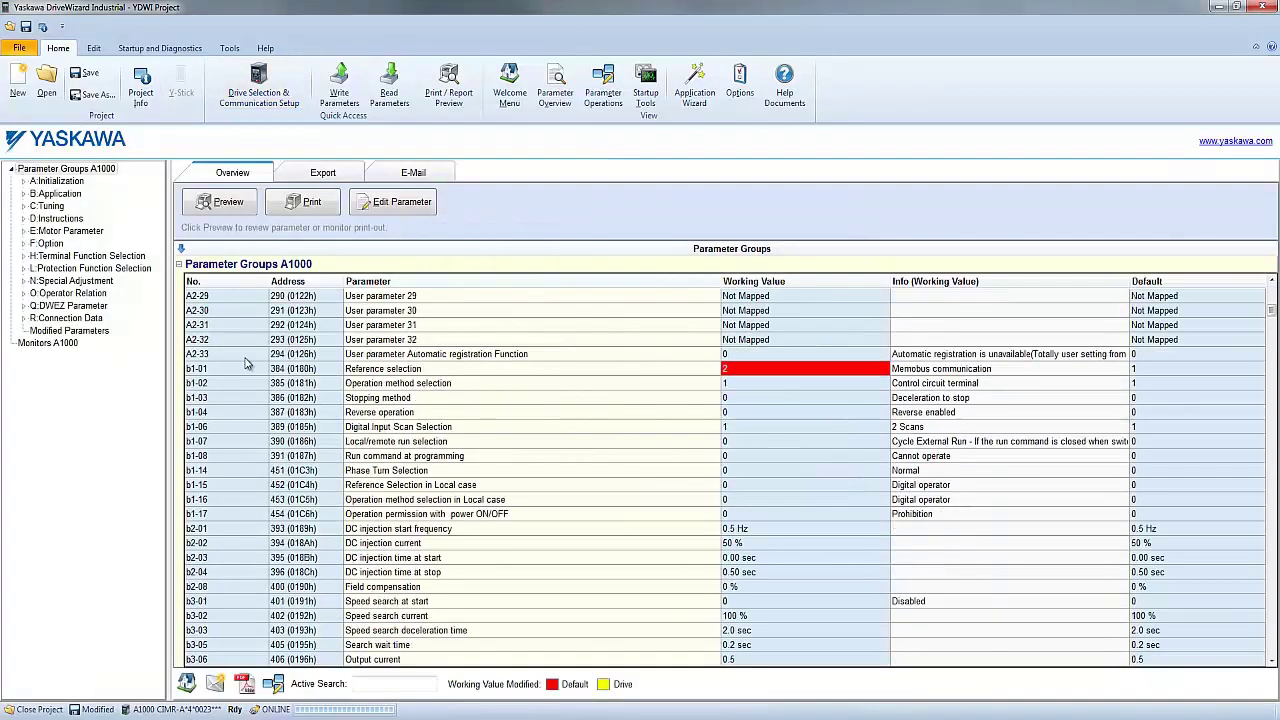
pyautogui.scroll(-13, 245, 362)
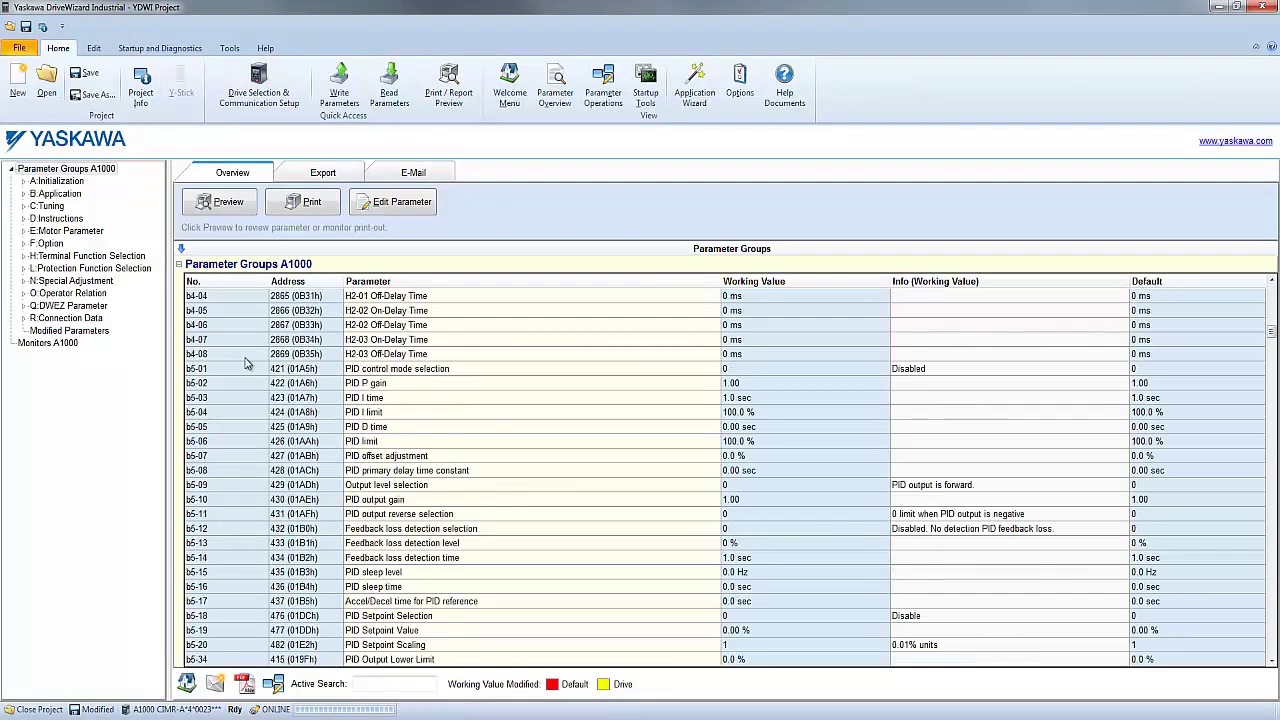
pyautogui.scroll(-2, 245, 362)
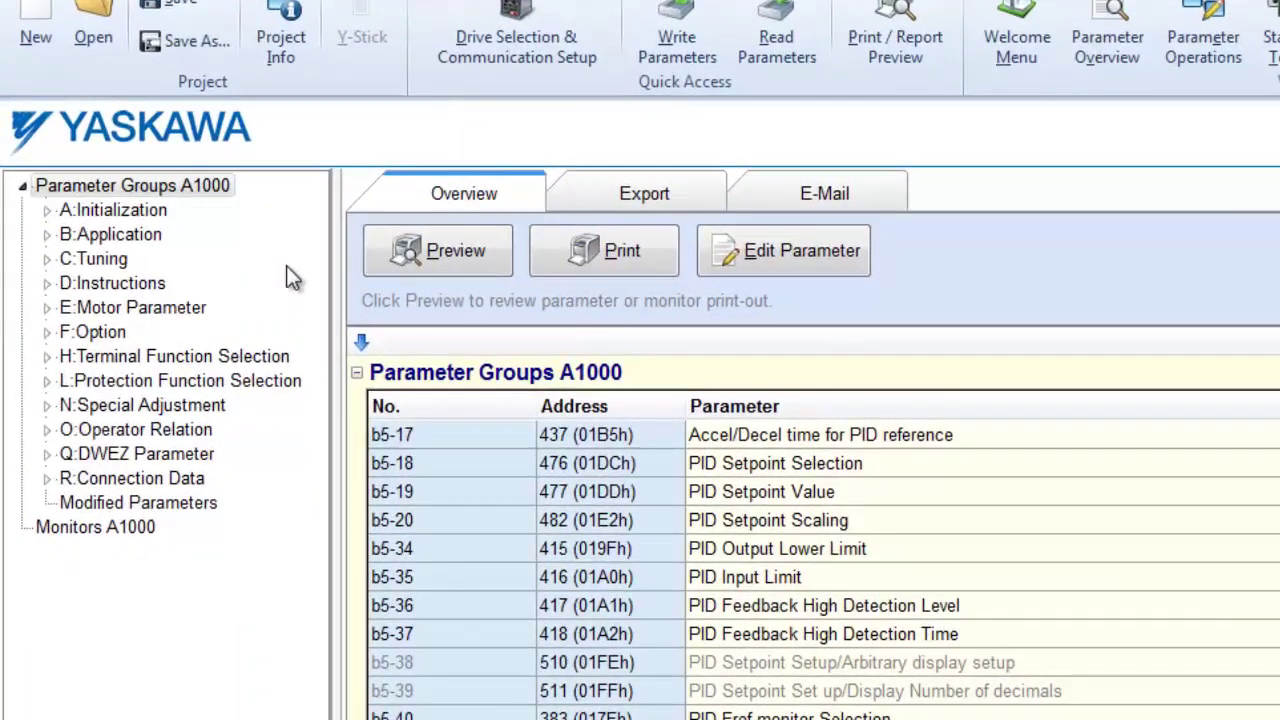
pyautogui.click(120, 261)
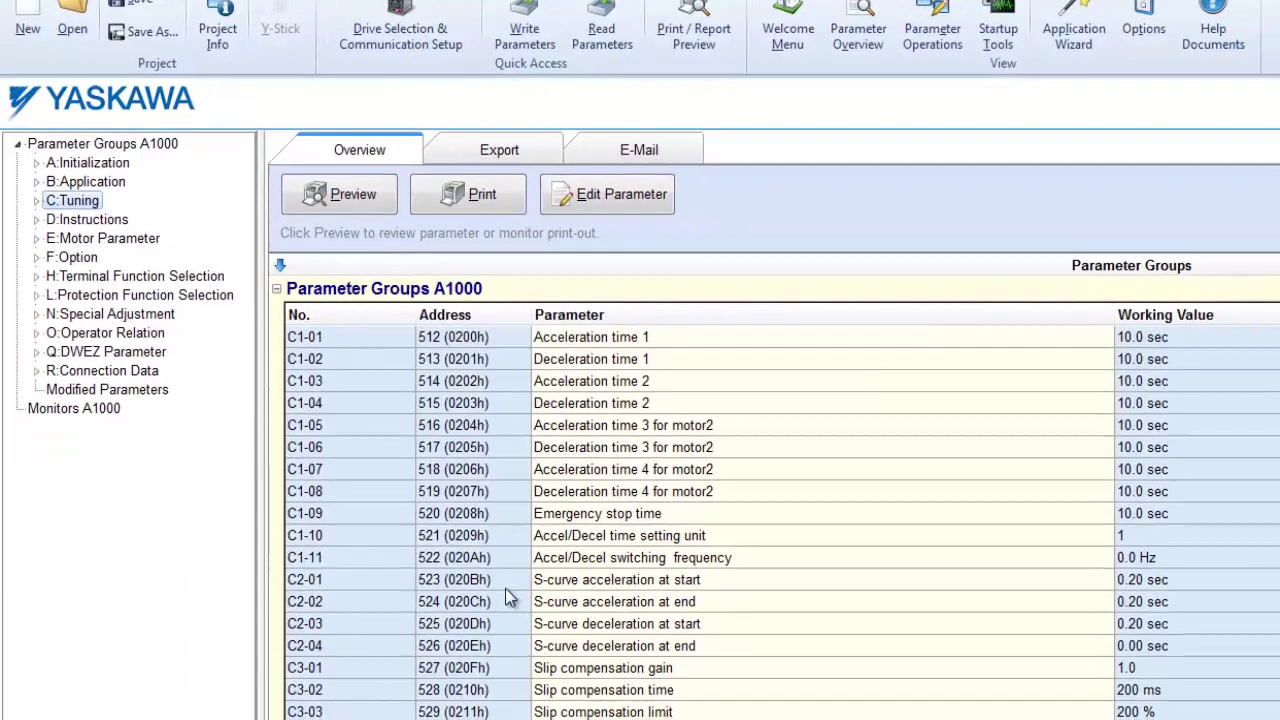
pyautogui.click(480, 607)
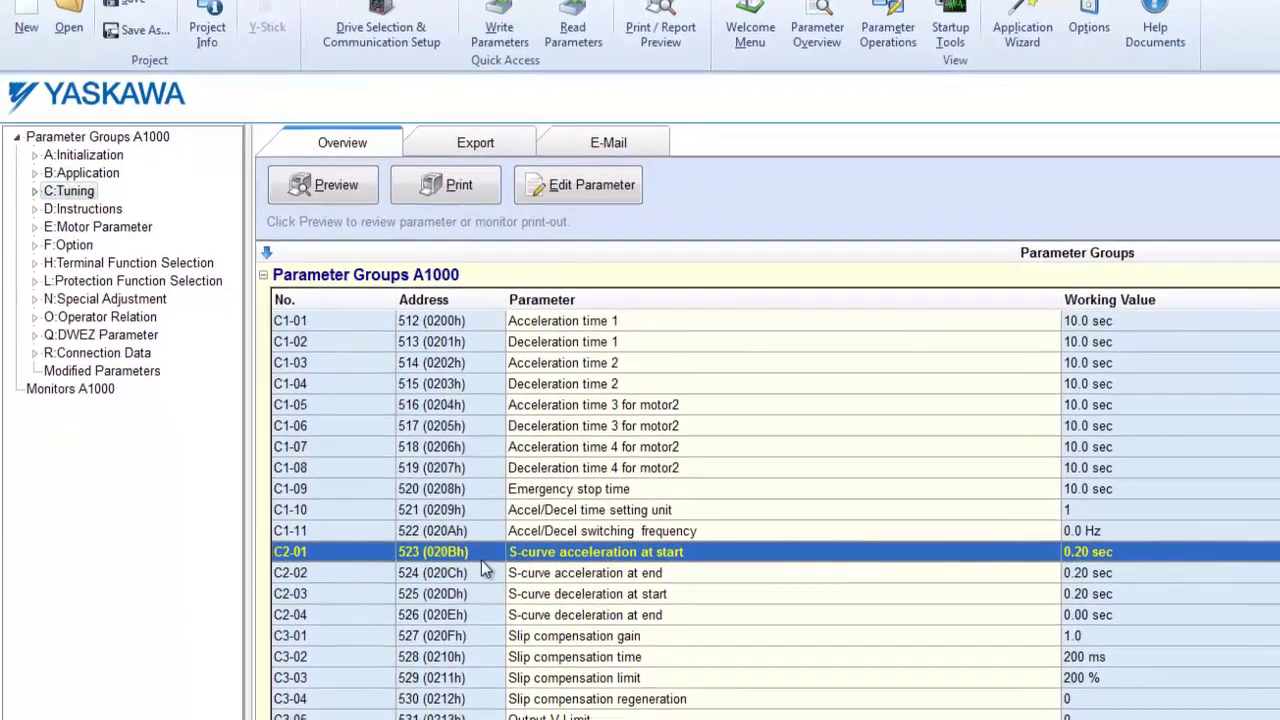
pyautogui.scroll(-2, 465, 540)
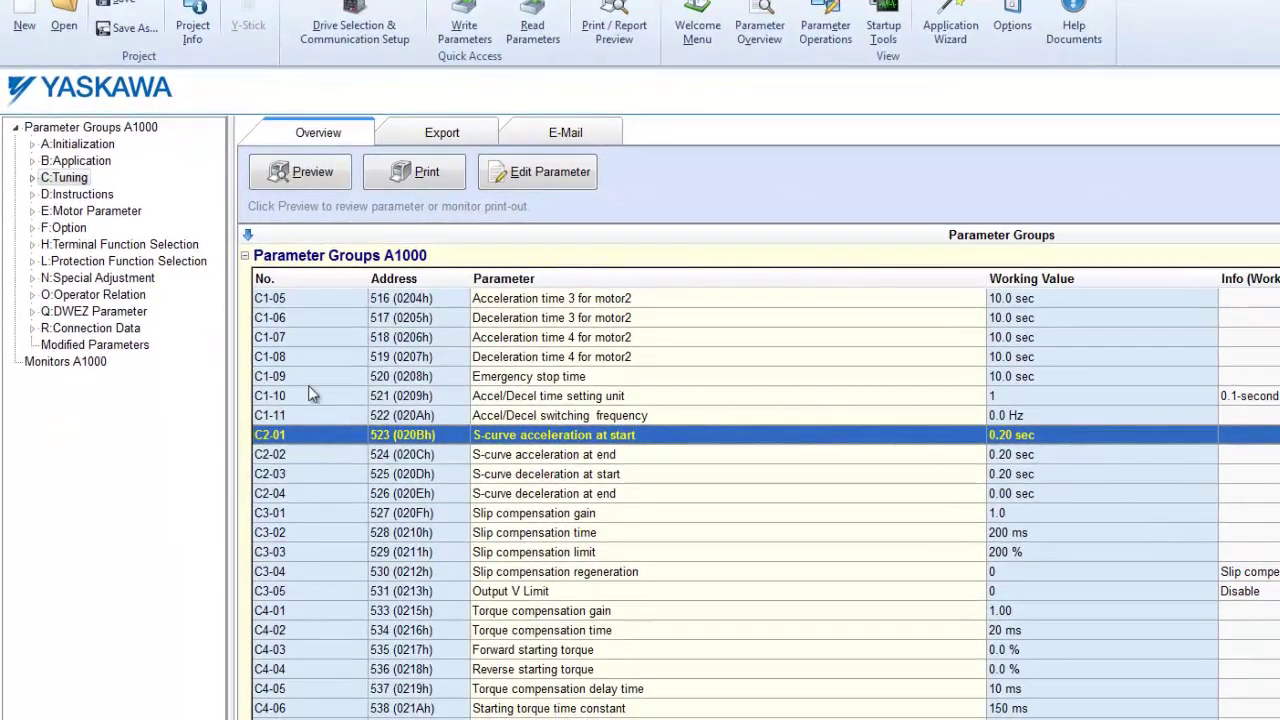
pyautogui.click(31, 177)
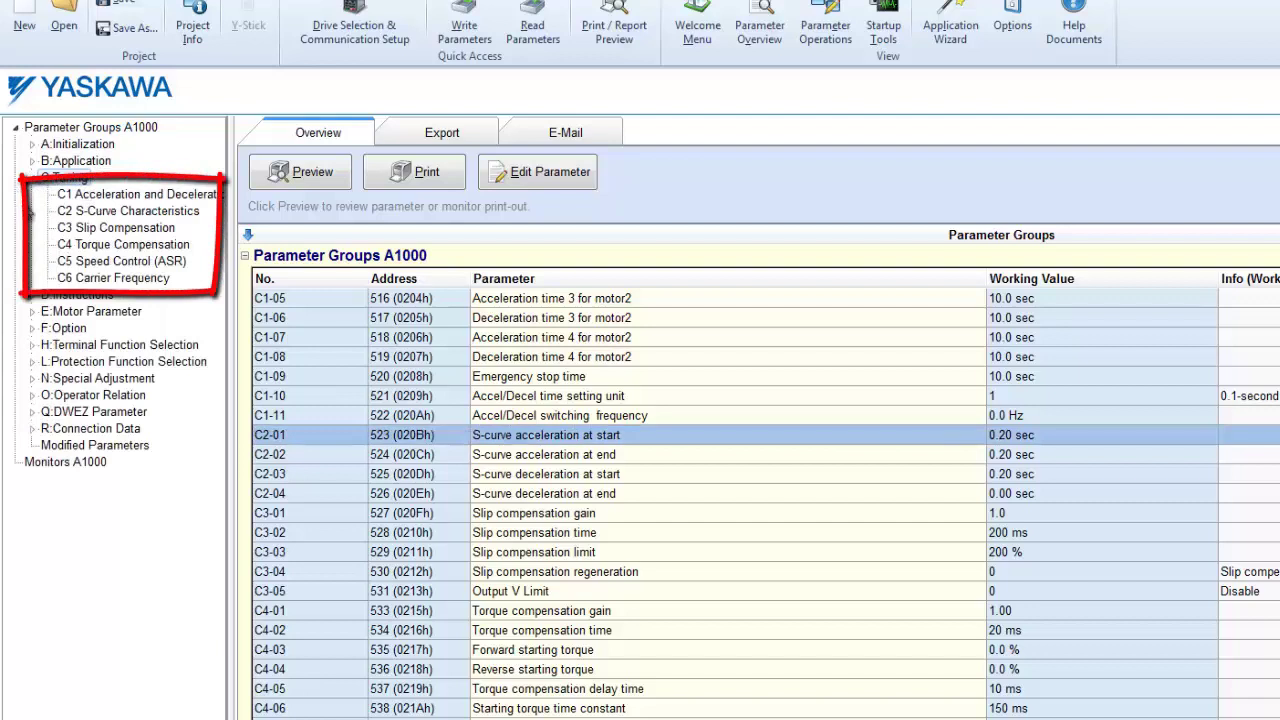
pyautogui.click(130, 204)
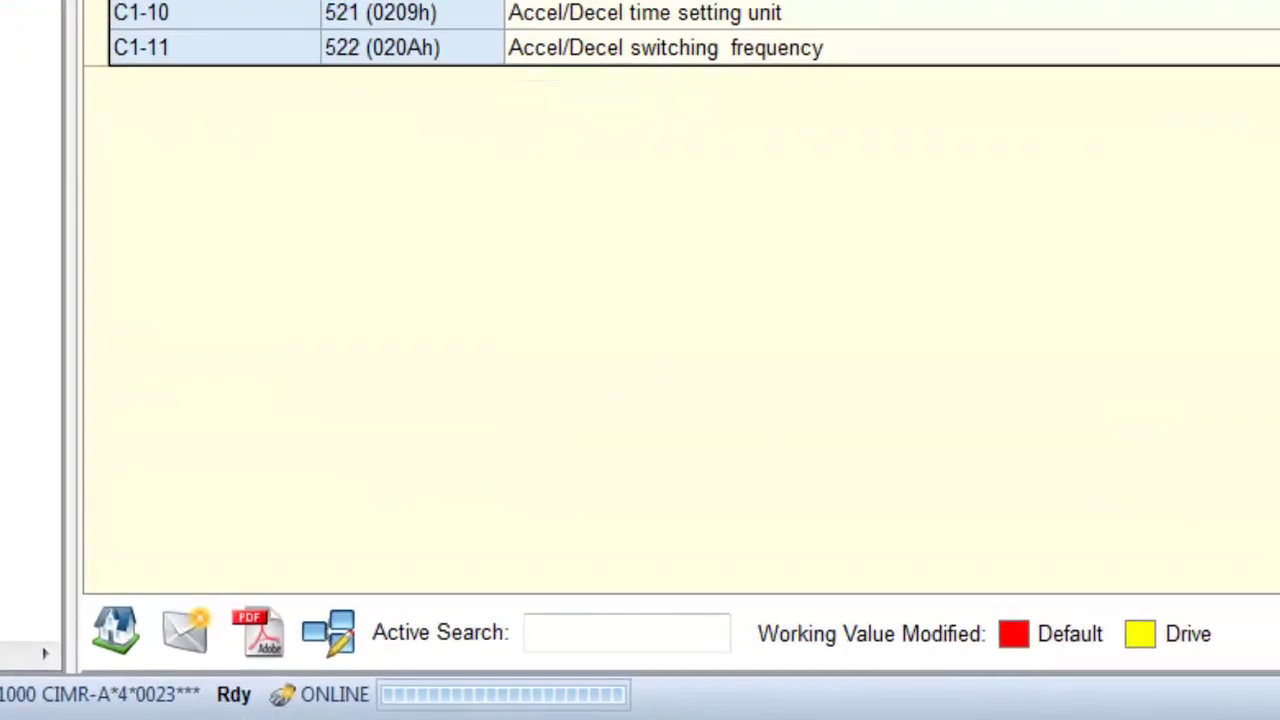
# - Filter the parameters by 'accel' and write 3.0 sec to C1-01 Acceleration time 1 on the drive
pyautogui.click(604, 628)
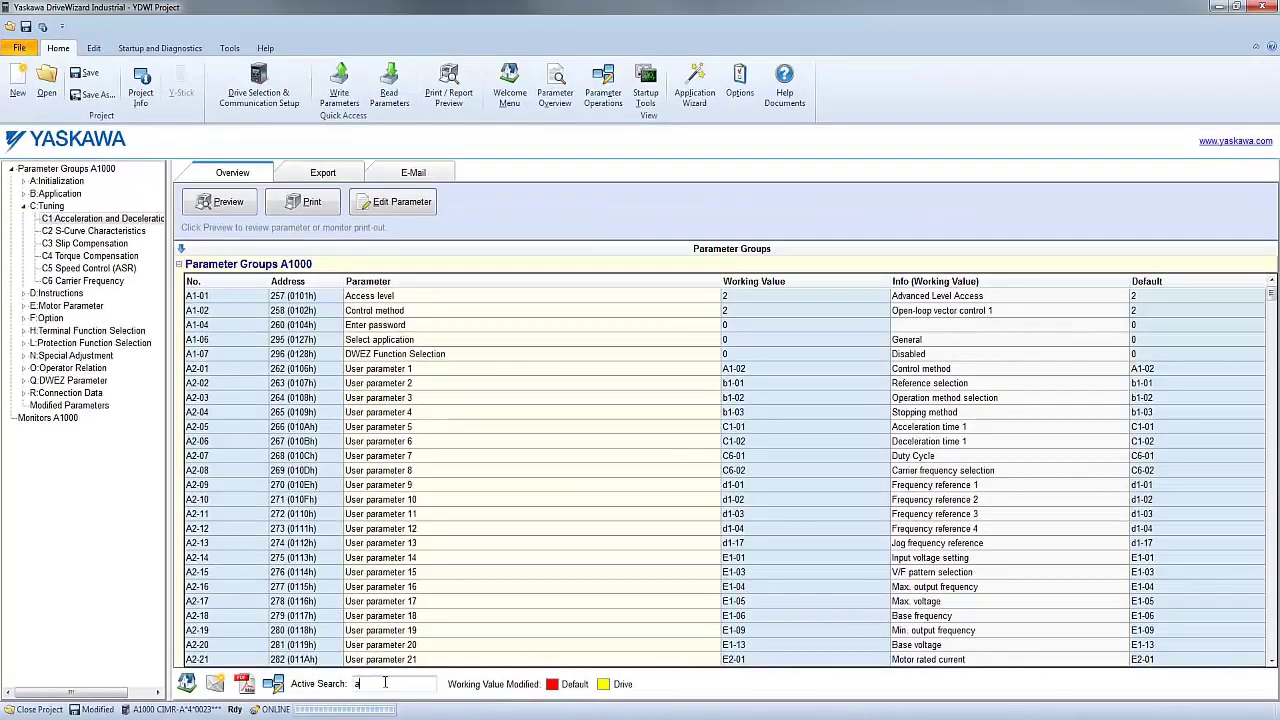
pyautogui.write('accel')
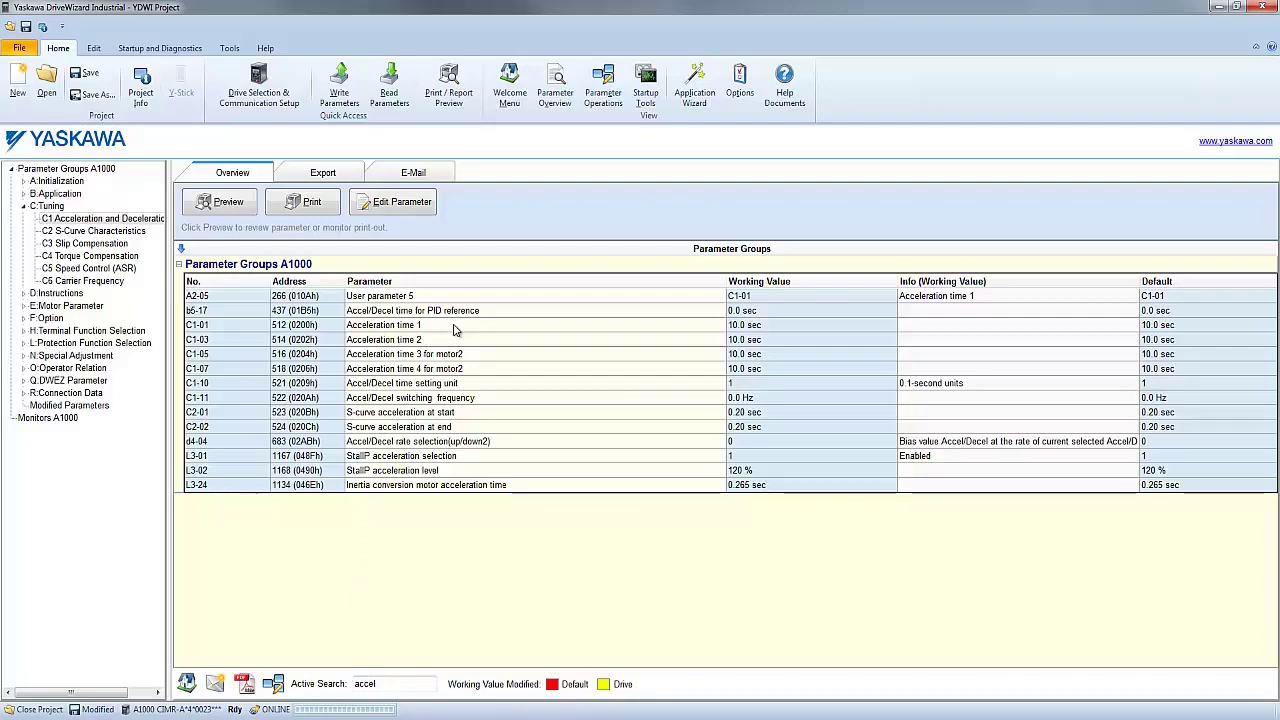
pyautogui.doubleClick(453, 330)
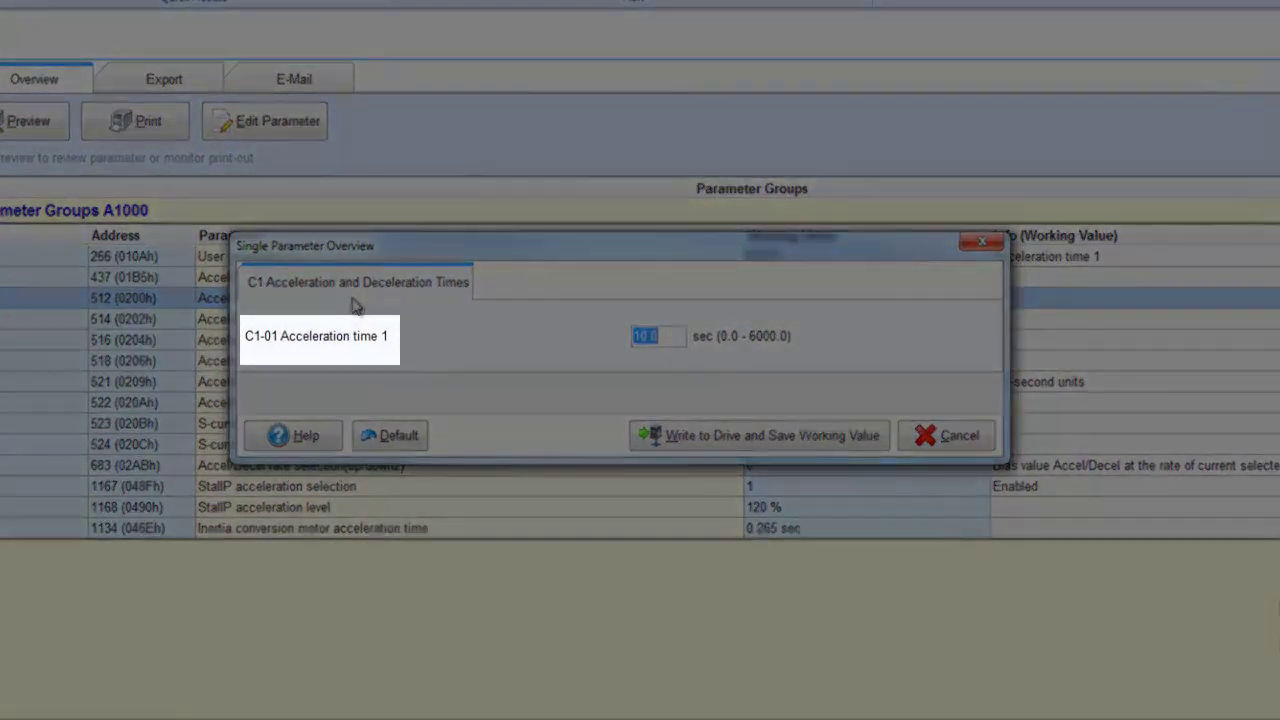
pyautogui.write('3.0')
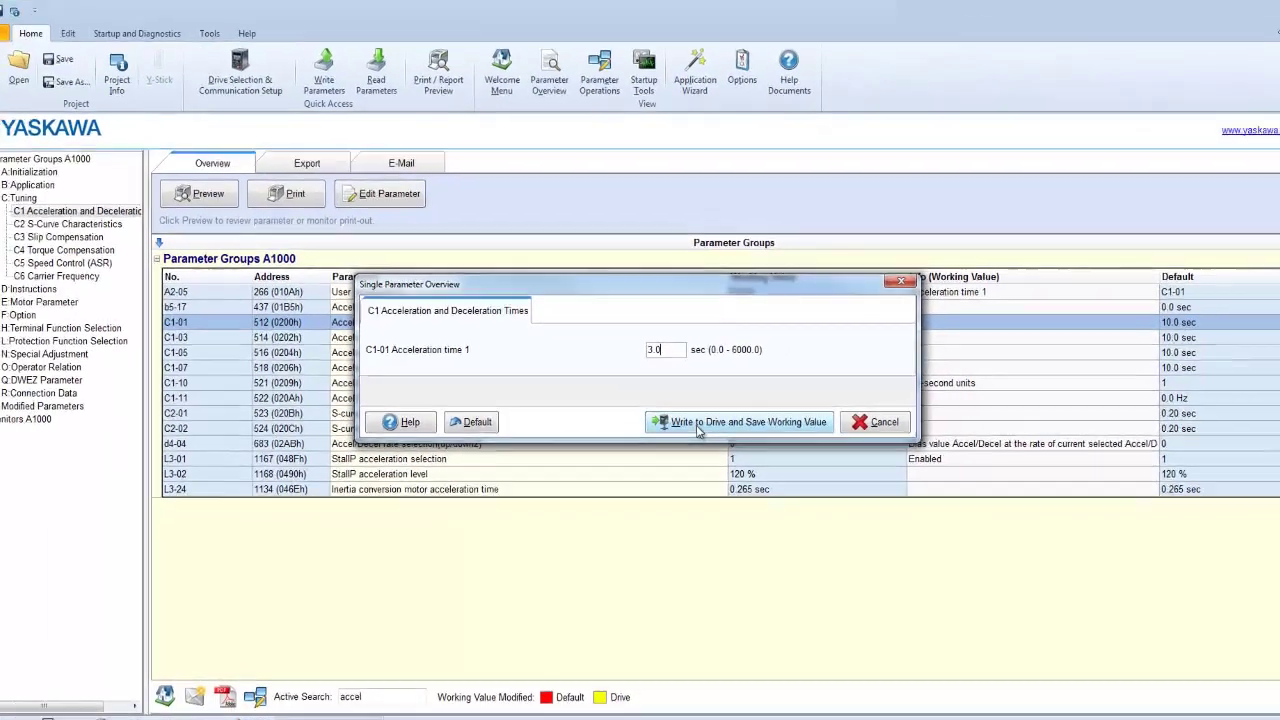
pyautogui.click(706, 441)
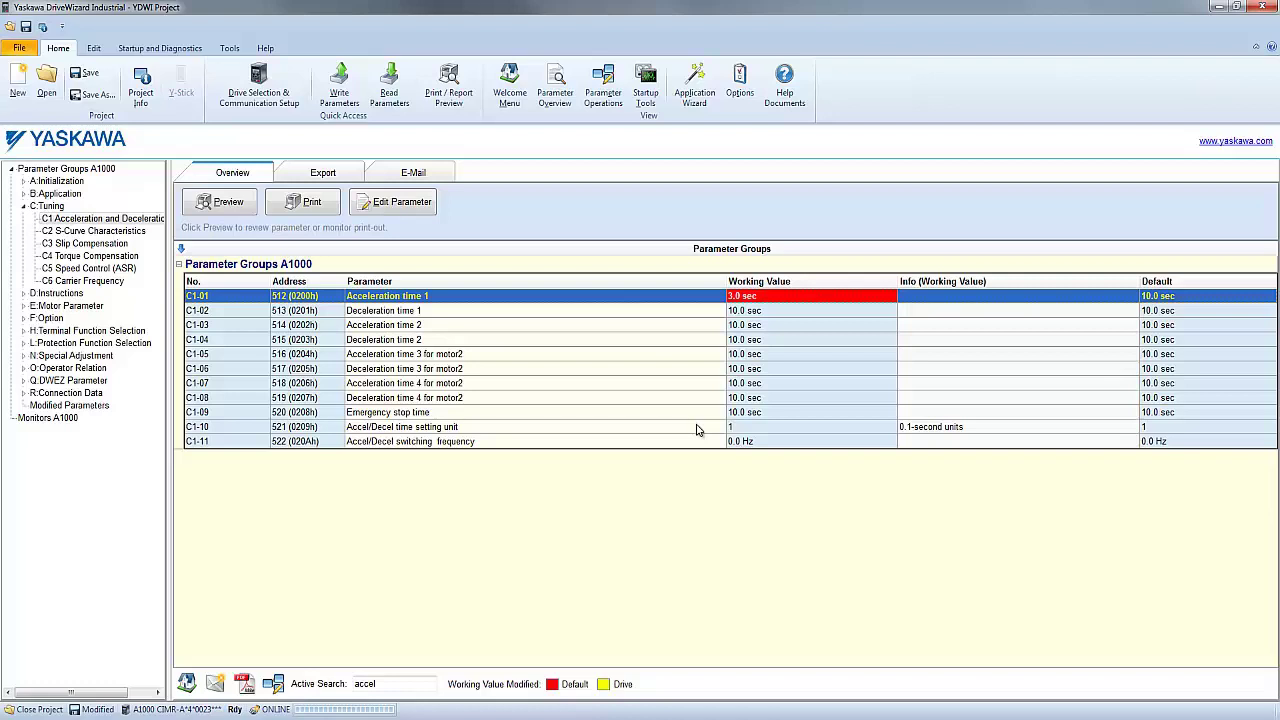
# - Reset C1-01 Acceleration time 1 to its 10.0 sec default and write it to the drive
pyautogui.doubleClick(768, 296)
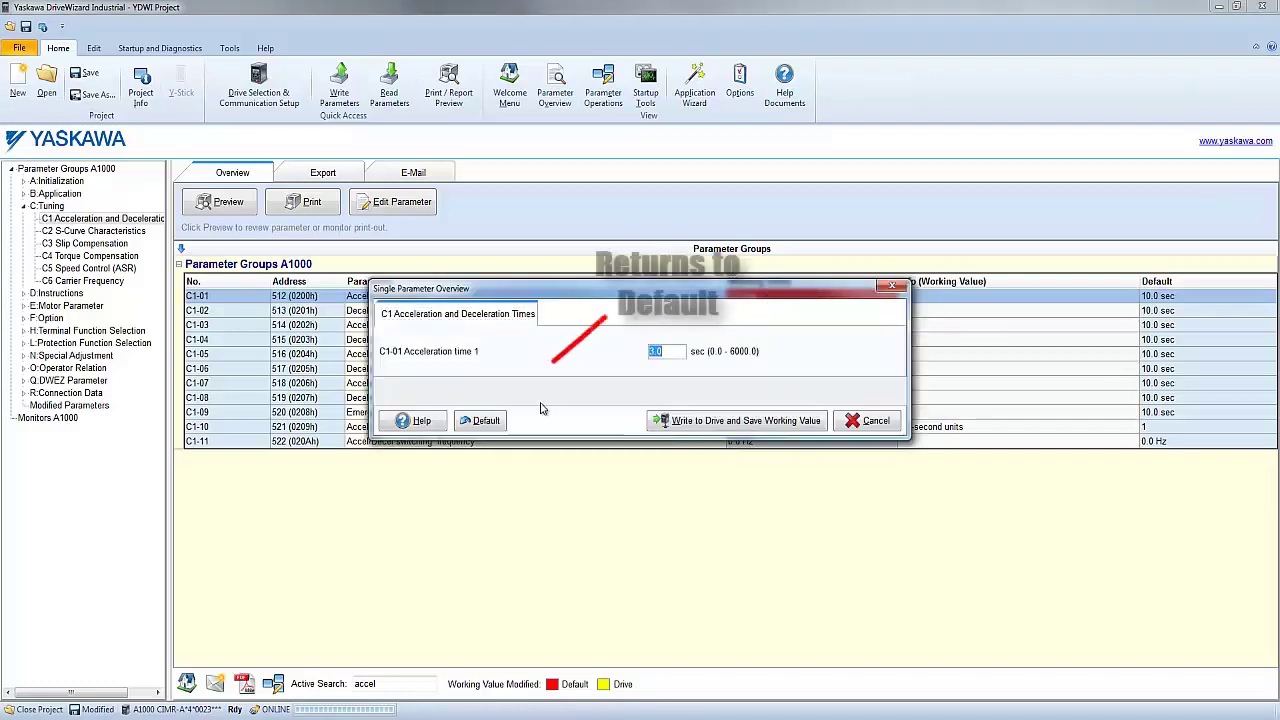
pyautogui.click(497, 423)
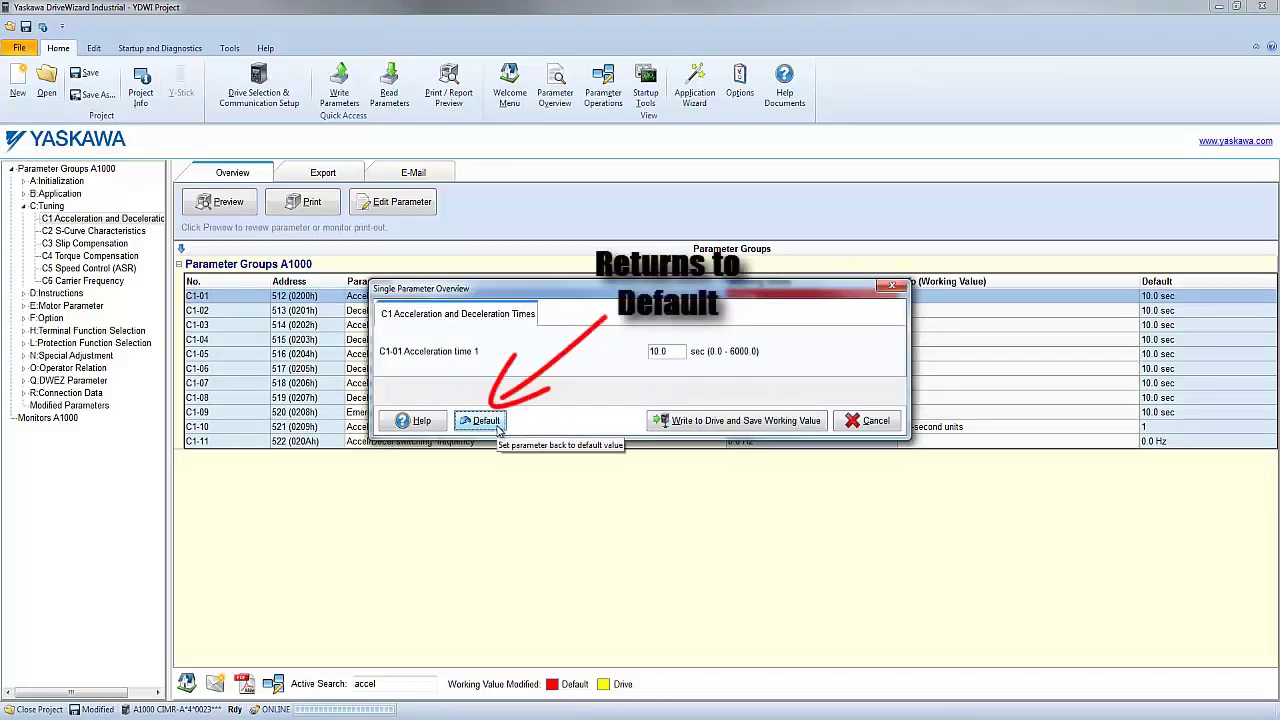
pyautogui.click(655, 426)
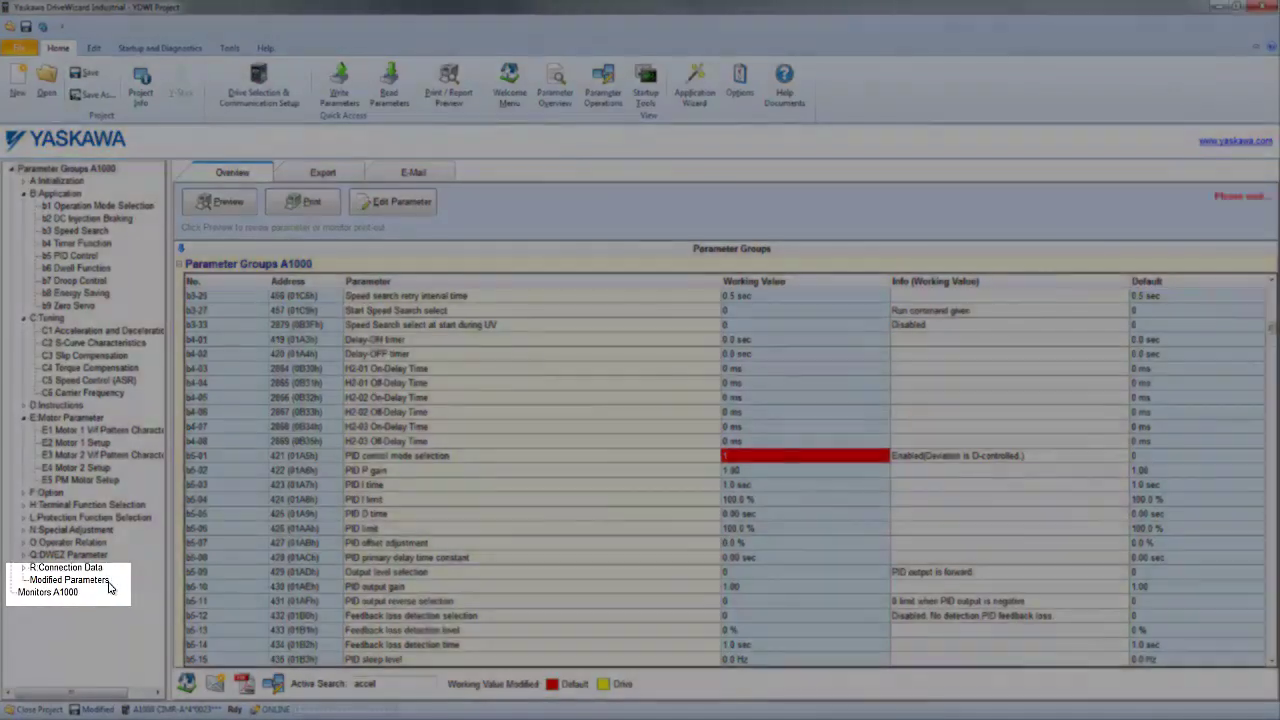
# - Show the modified parameters and restore the project parameters to factory defaults
pyautogui.click(109, 585)
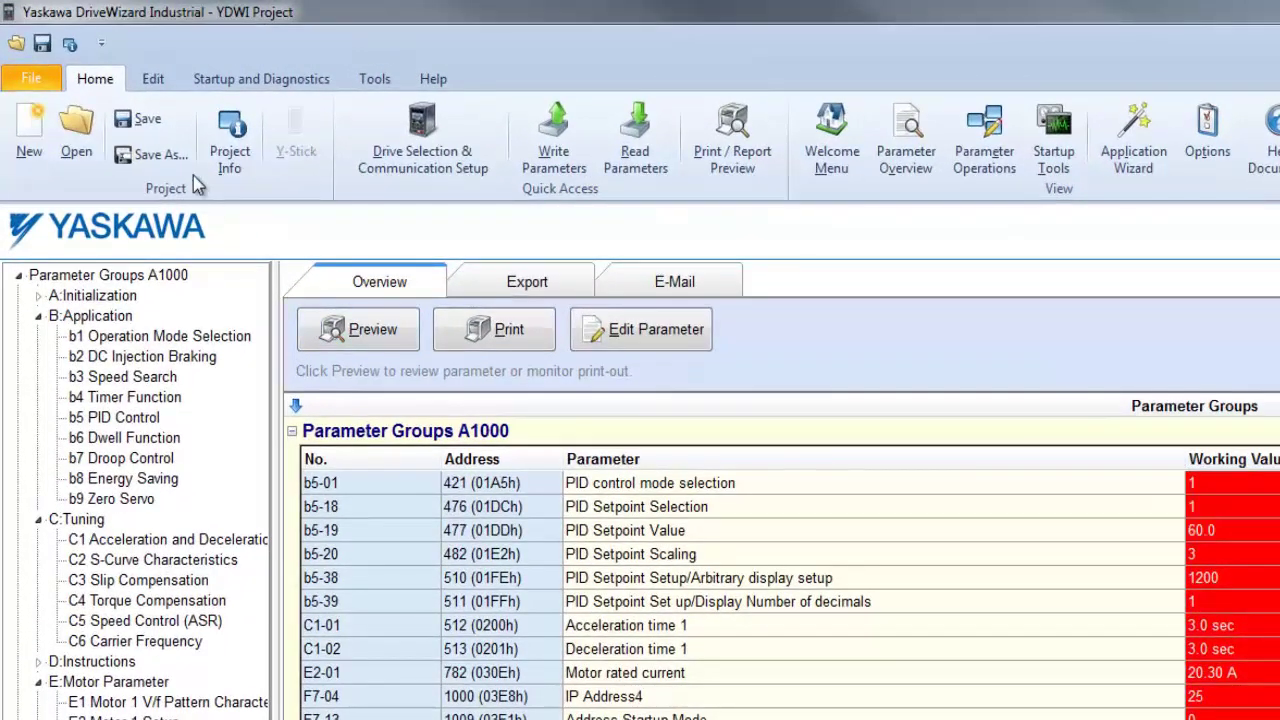
pyautogui.click(169, 82)
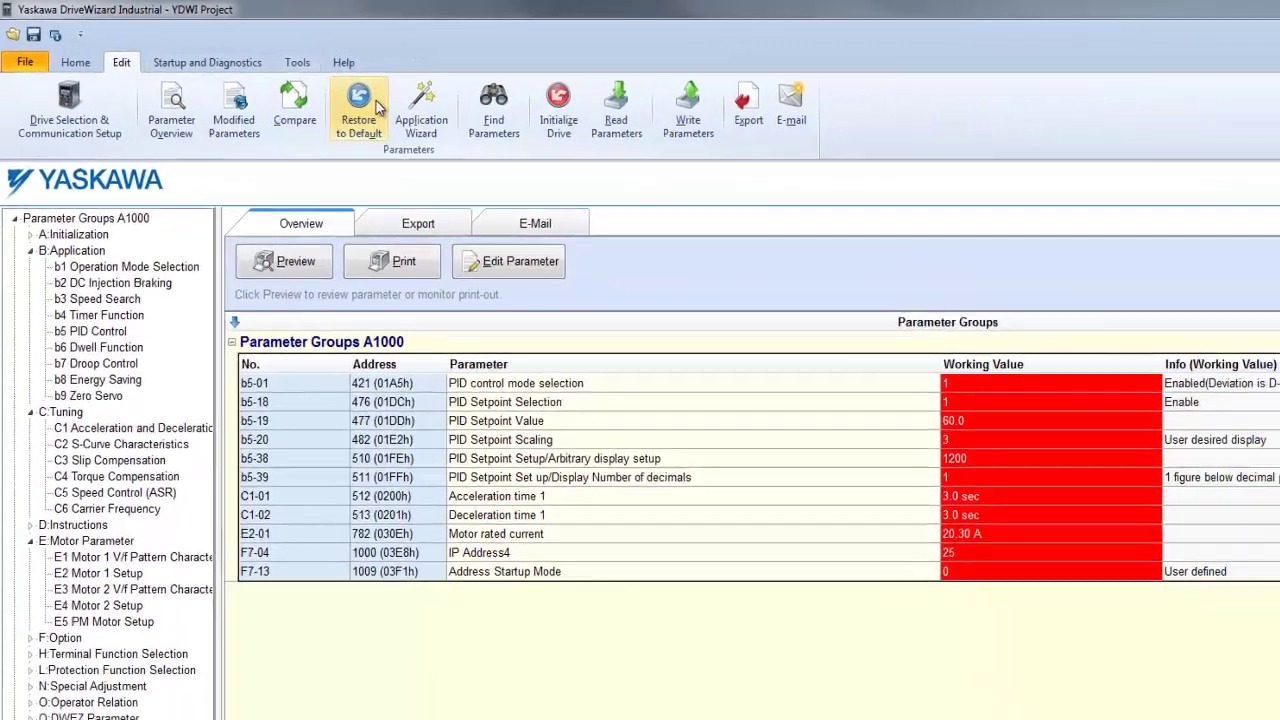
pyautogui.click(476, 137)
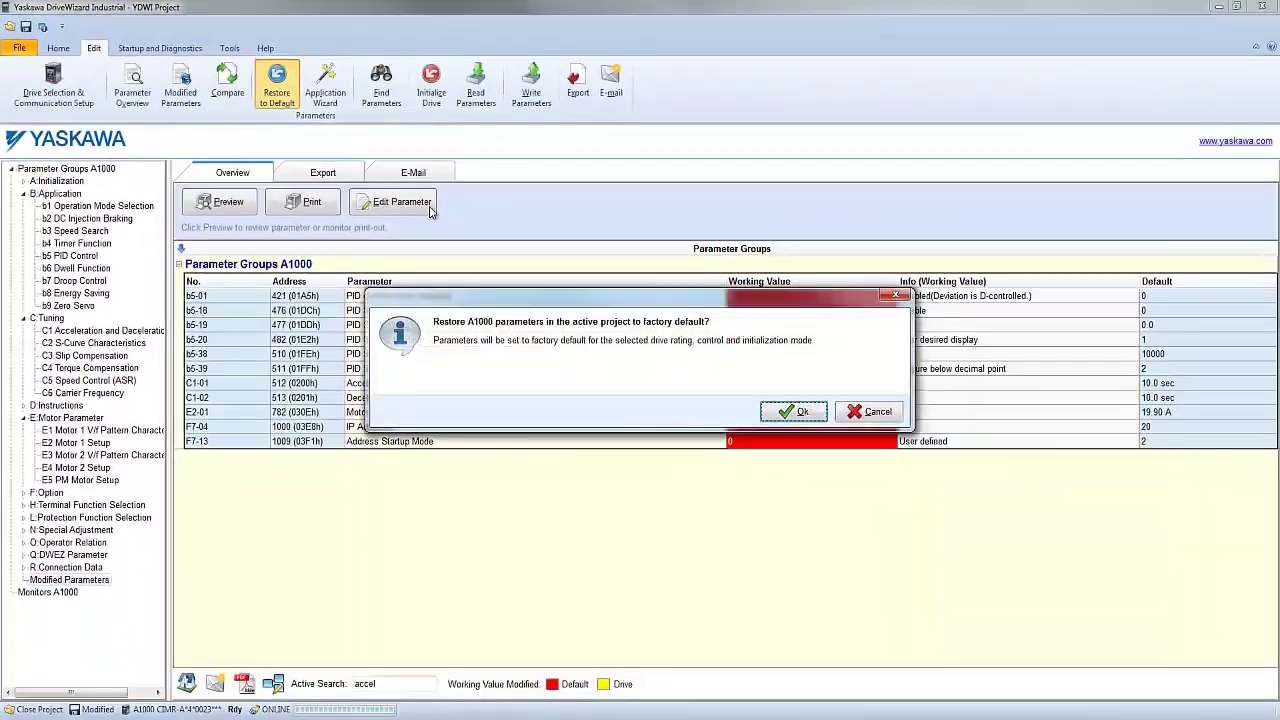
pyautogui.click(790, 409)
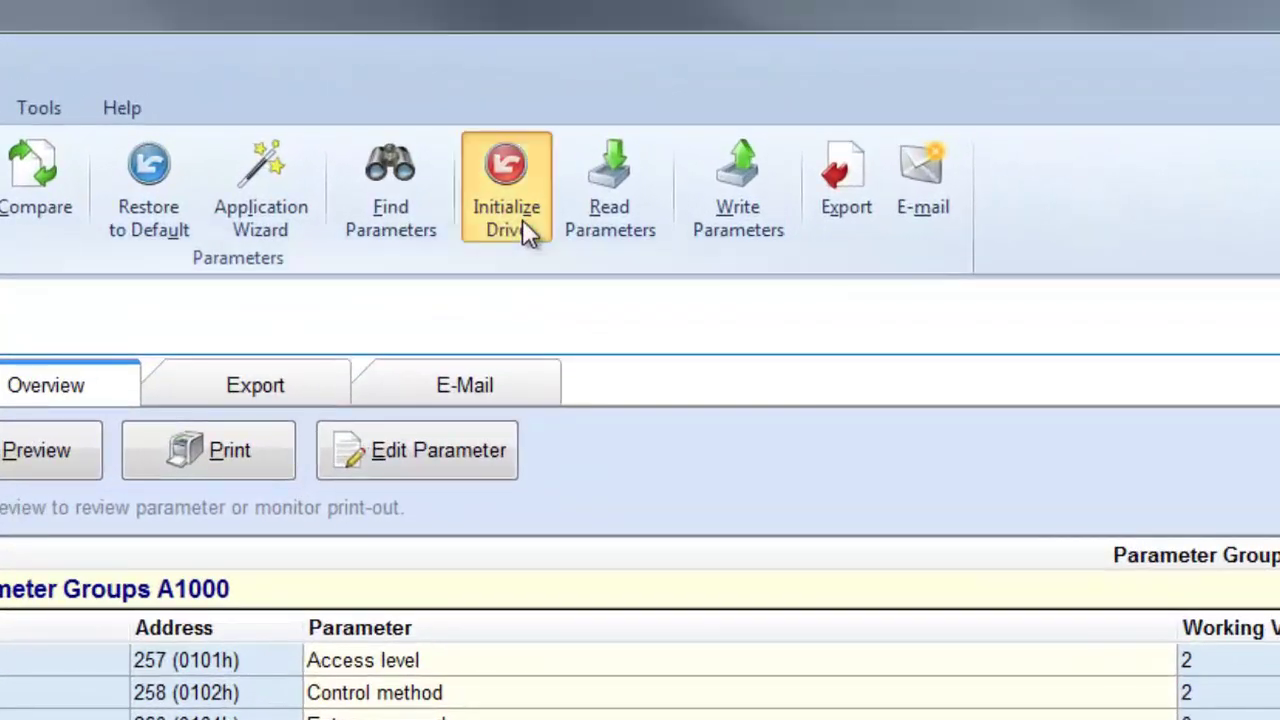
# - Initialize the drive with A1-03 set to 3330, three-wire sequence
pyautogui.click(522, 219)
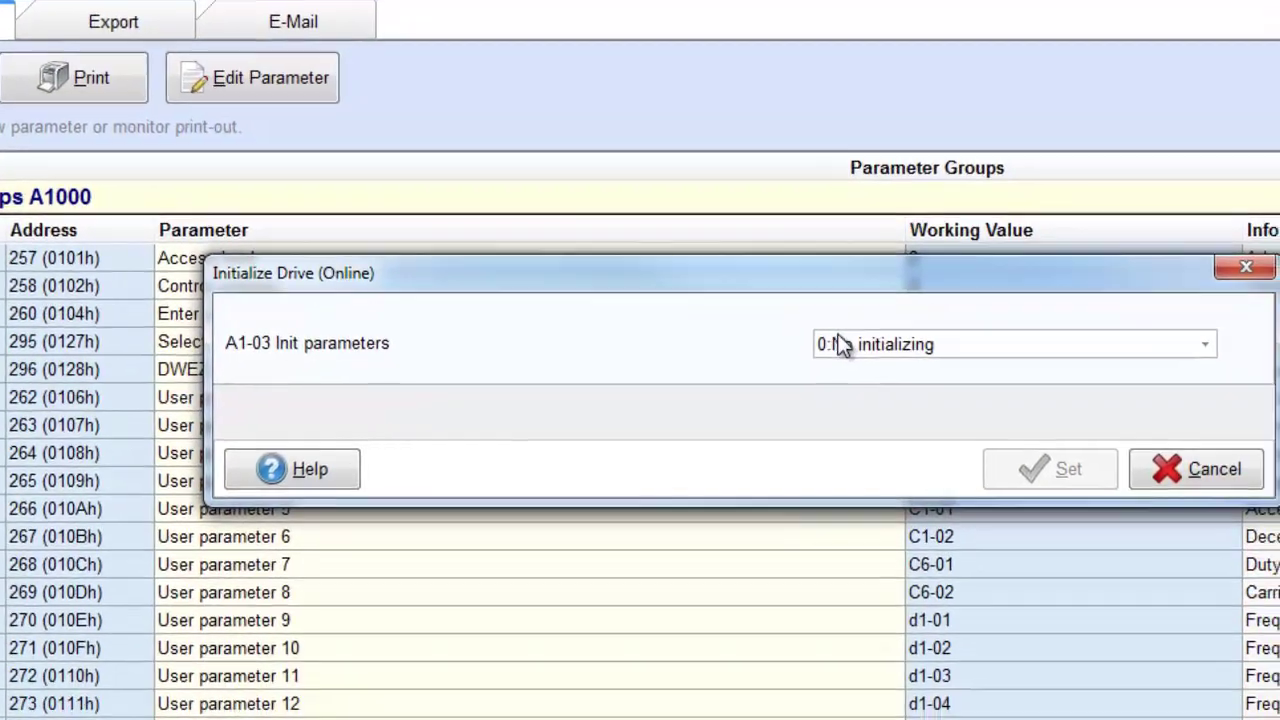
pyautogui.click(900, 462)
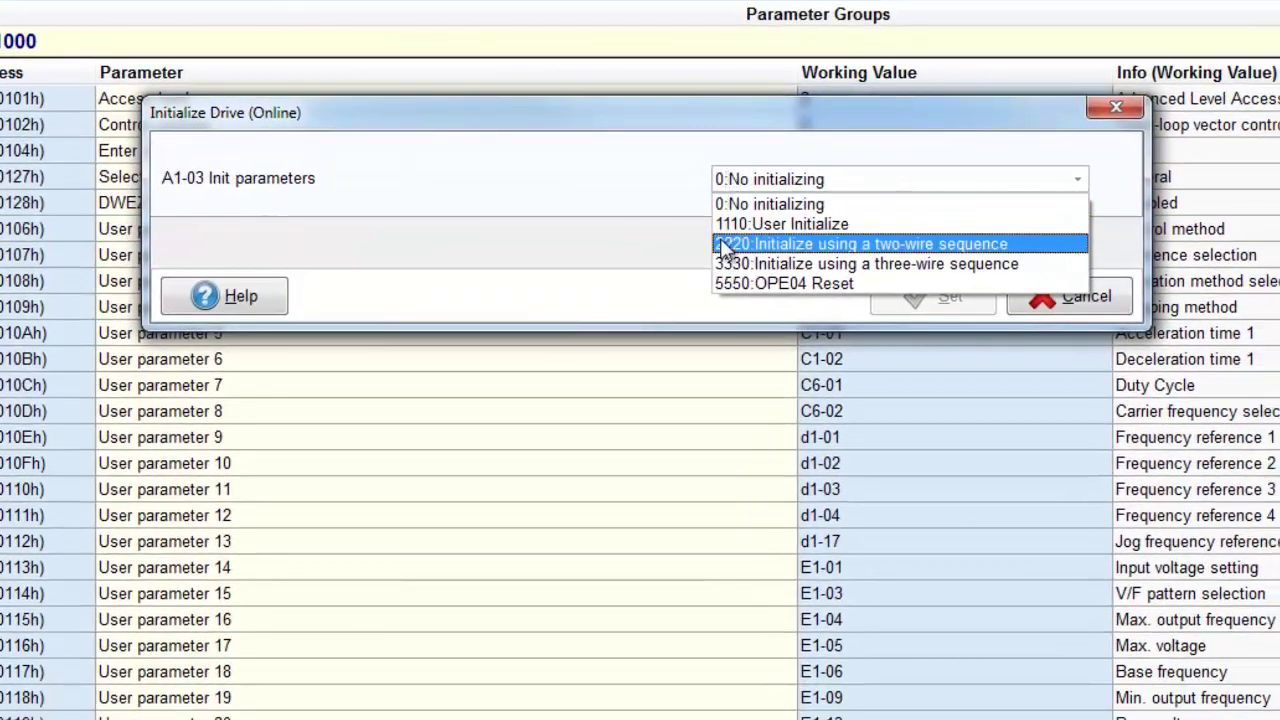
pyautogui.click(724, 265)
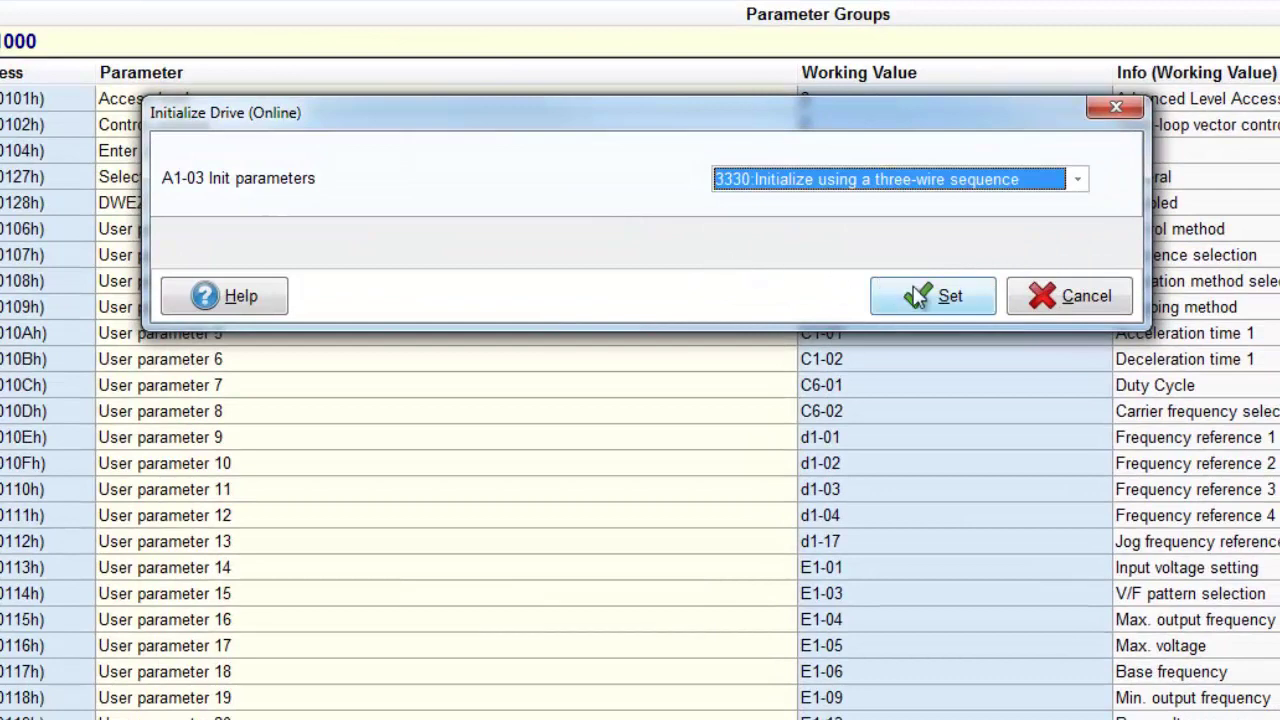
pyautogui.click(914, 292)
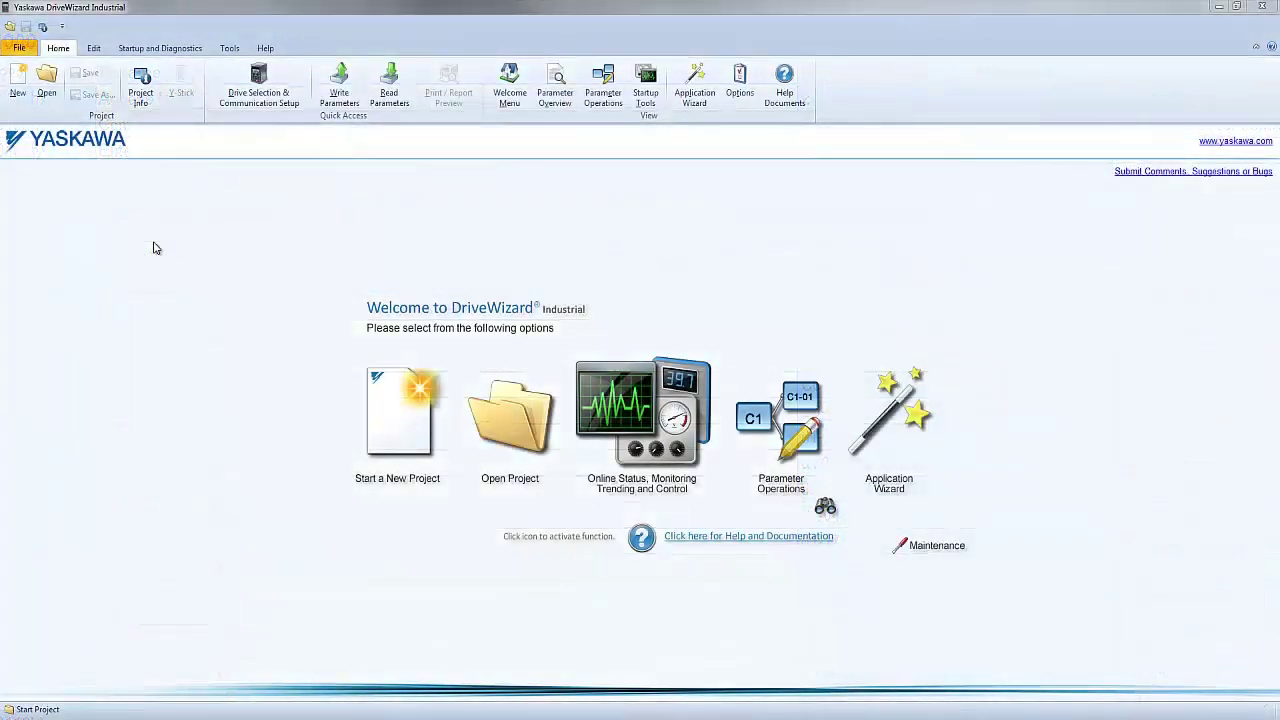
# - Open the PID Application.YDWIProj project and accept its project information
pyautogui.click(53, 95)
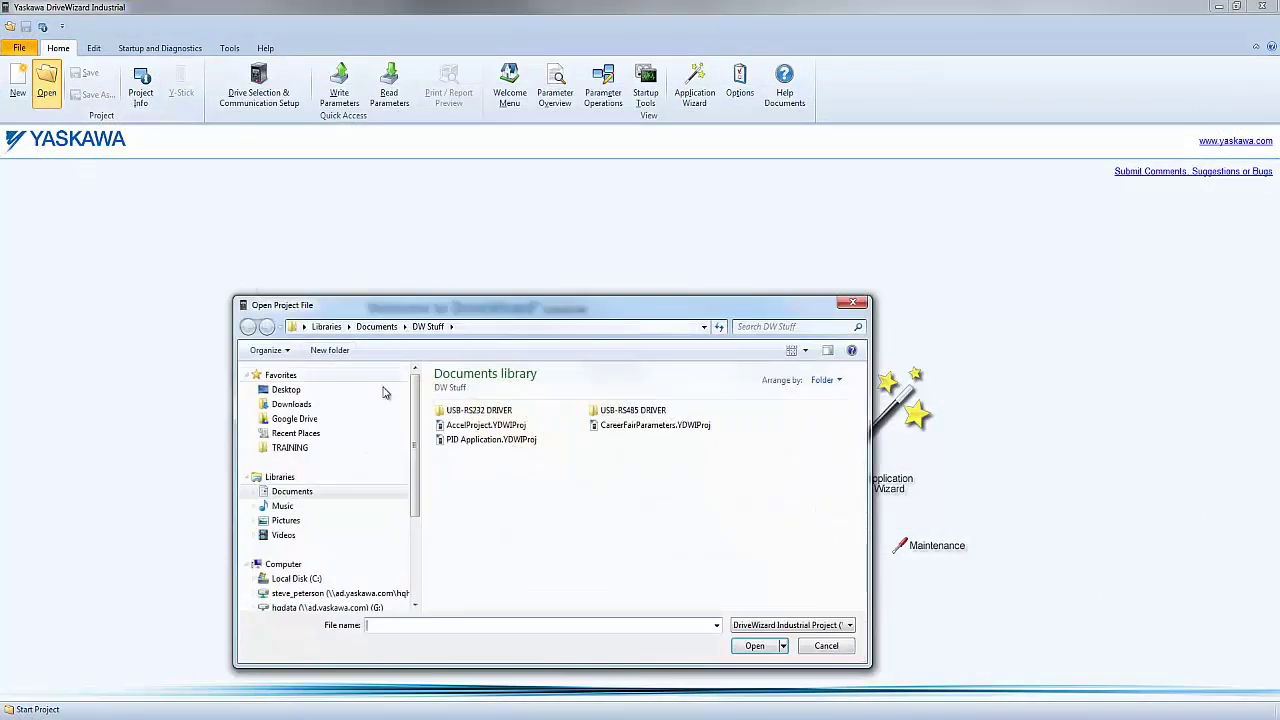
pyautogui.click(443, 441)
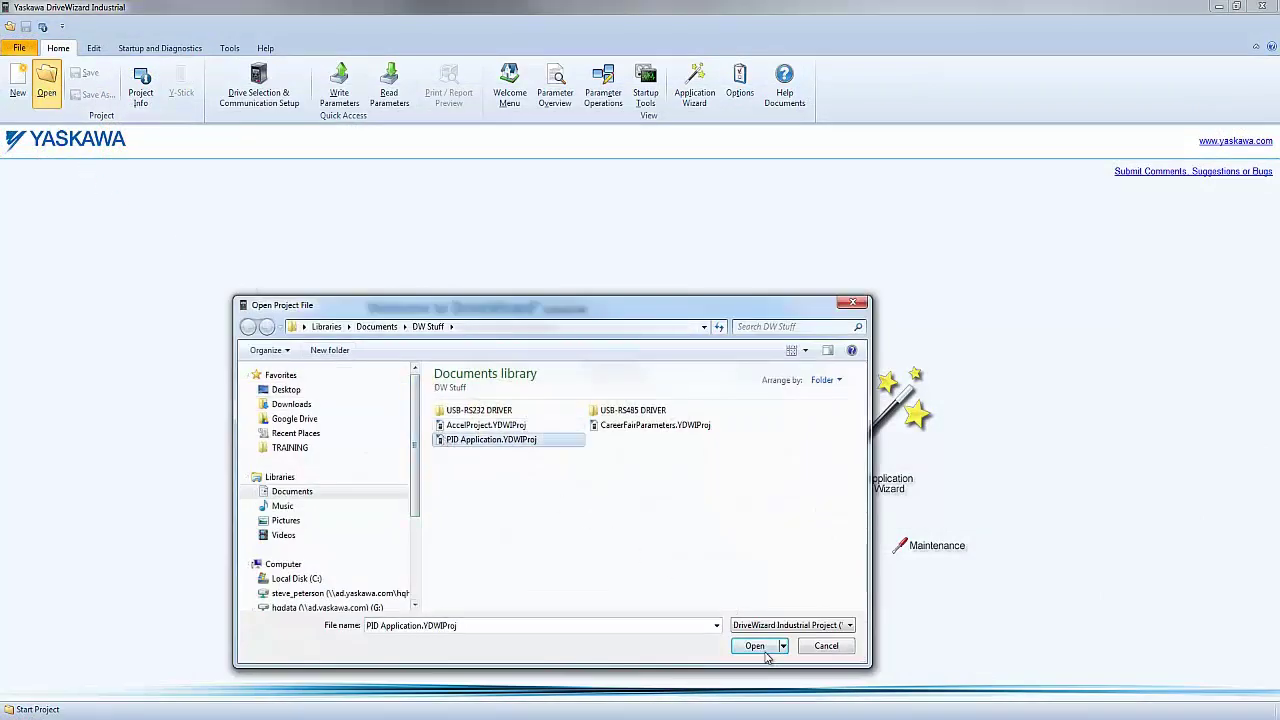
pyautogui.click(758, 646)
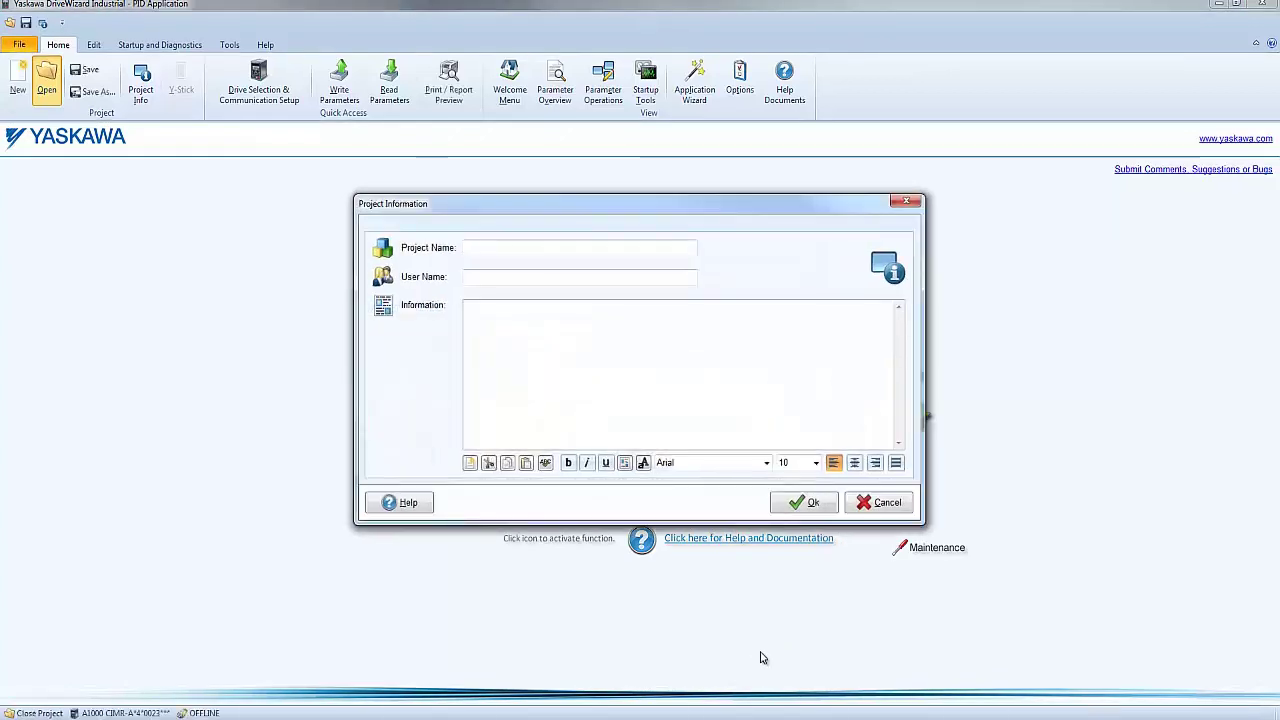
pyautogui.click(812, 503)
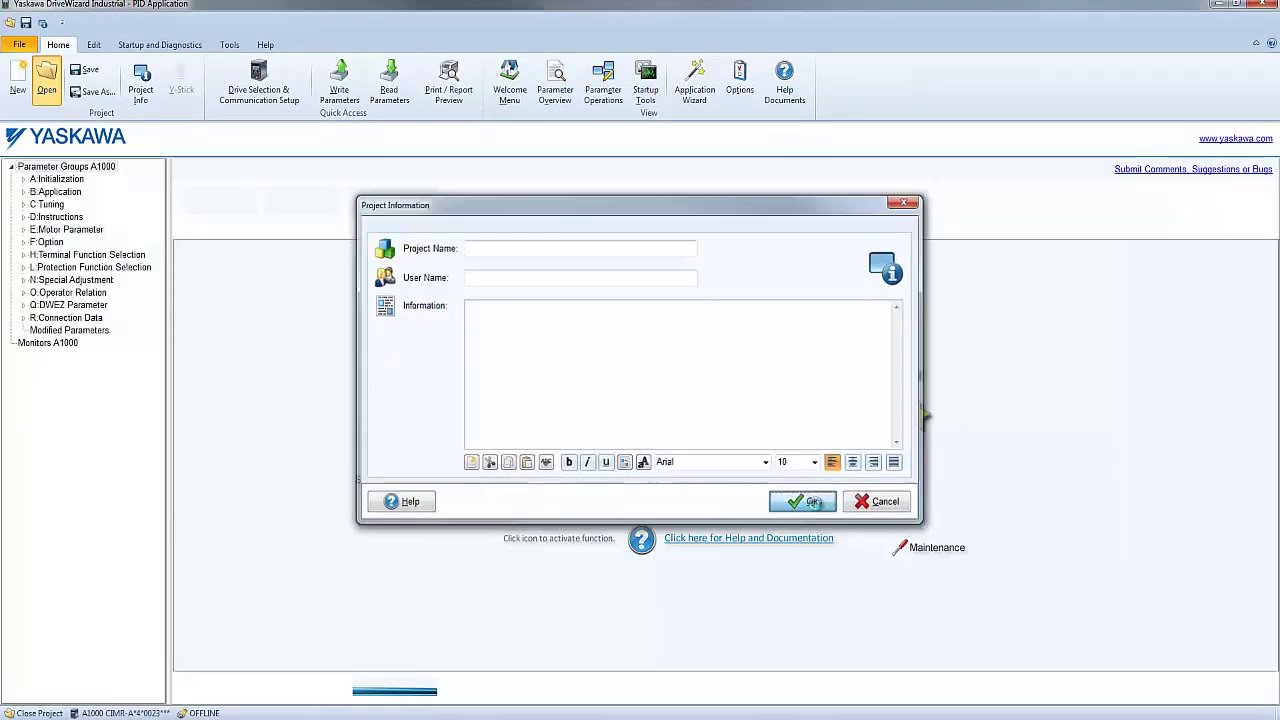
# - Write the project's modified parameters to the A1000 drive, confirming the overwrite
pyautogui.click(82, 331)
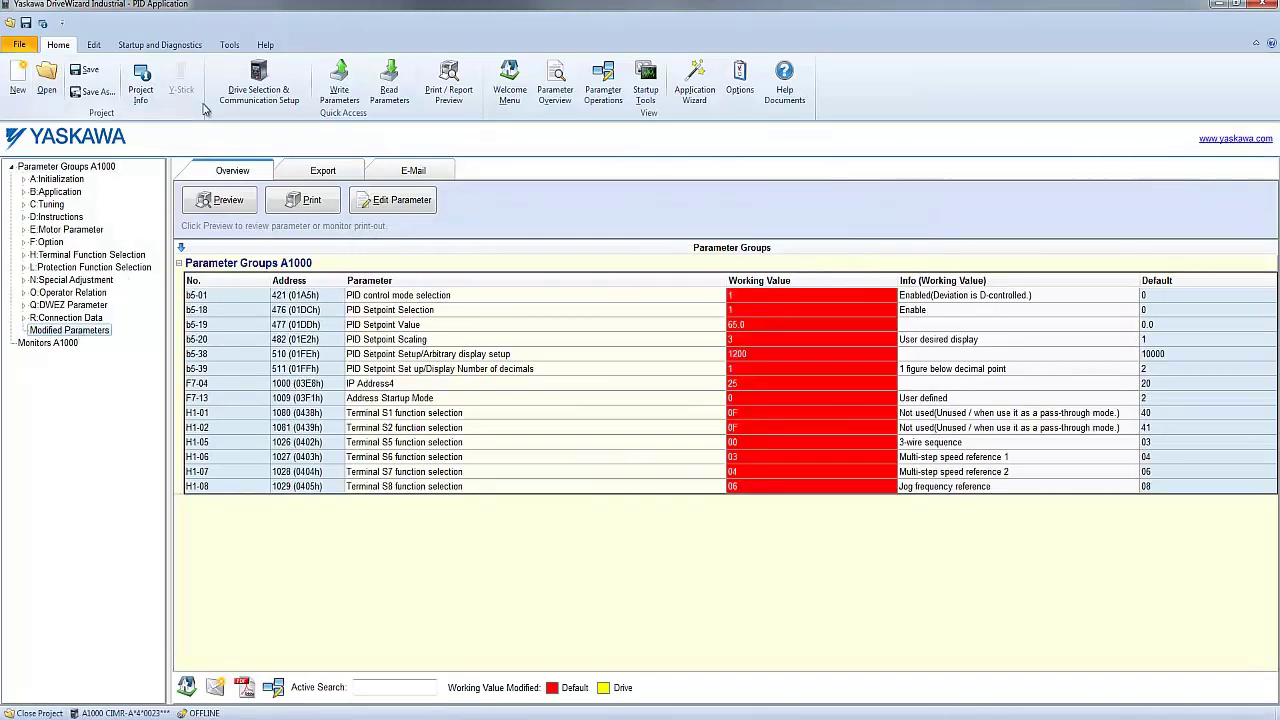
pyautogui.click(341, 88)
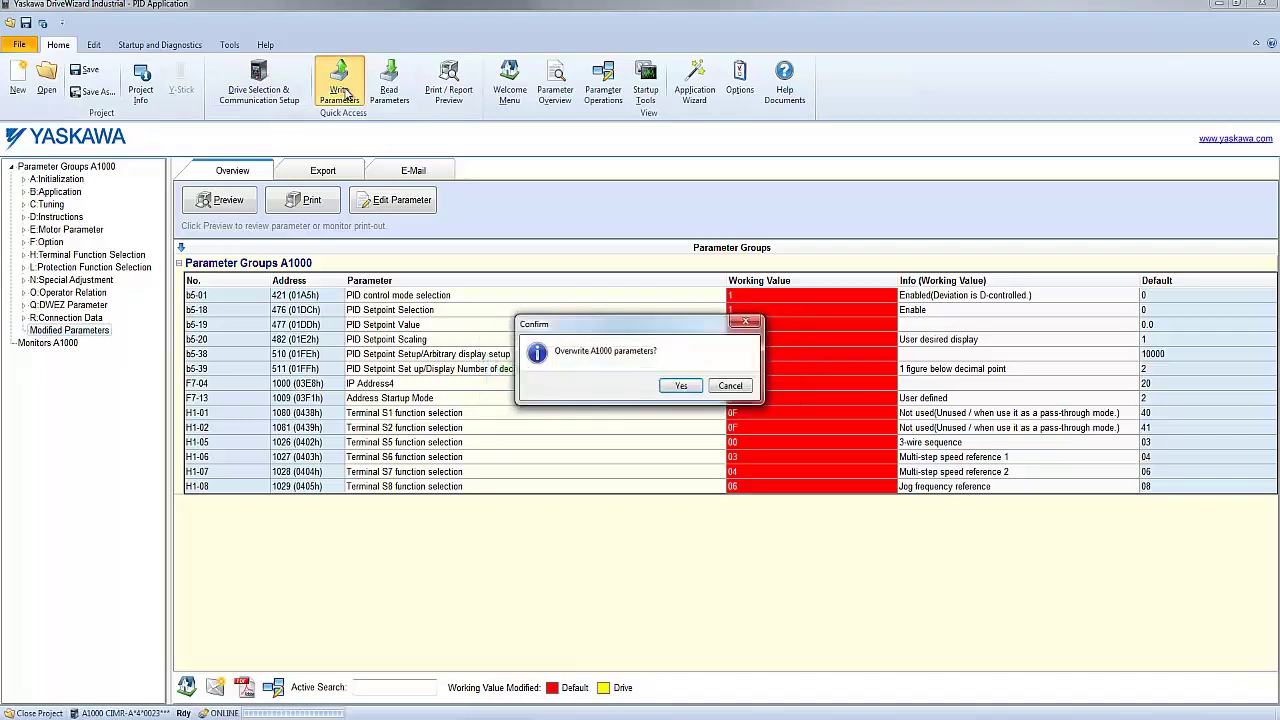
pyautogui.click(679, 387)
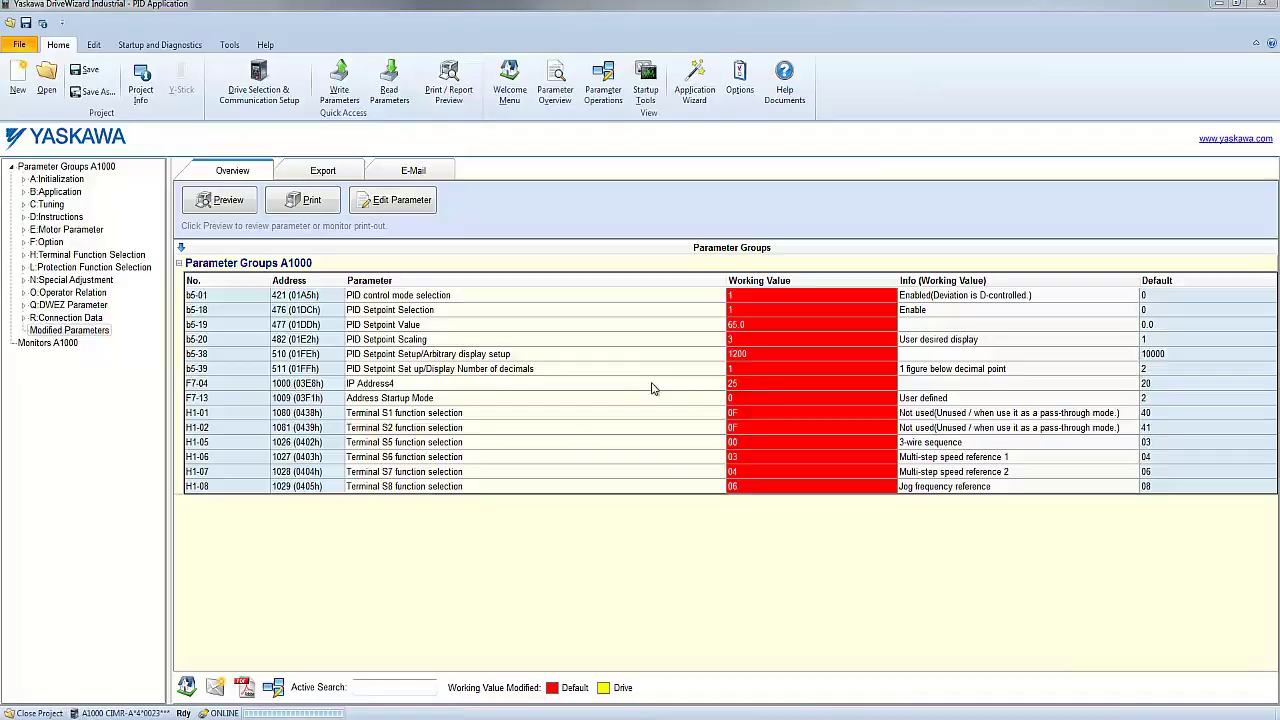
# - Set A1-02 control method to 00: V/f control on the drive and accept the dependent parameter changes
pyautogui.click(78, 181)
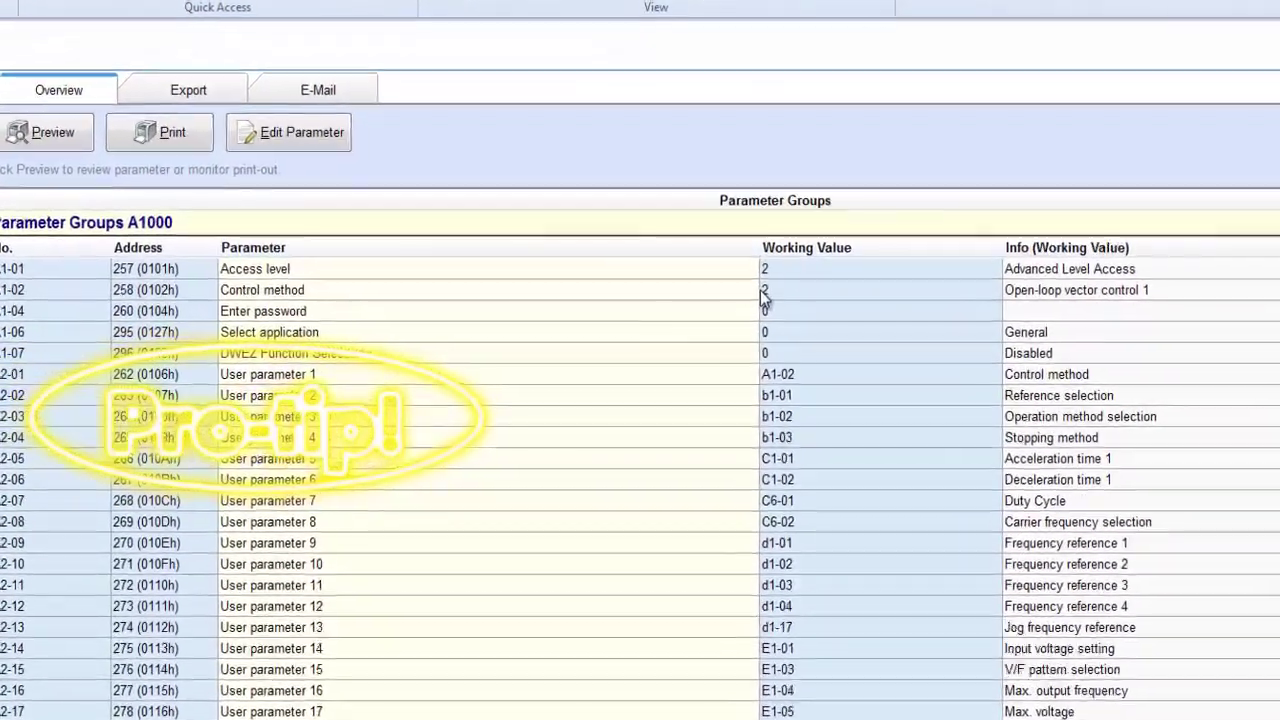
pyautogui.doubleClick(762, 298)
pyautogui.click(735, 346)
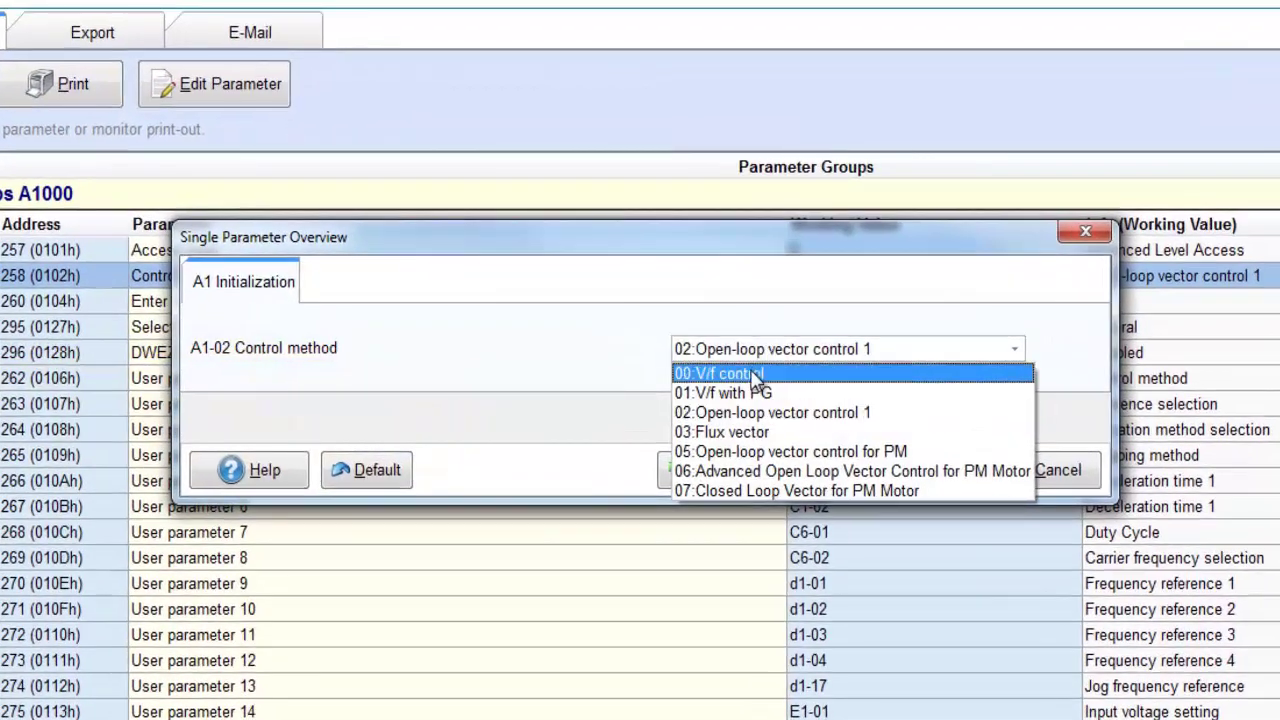
pyautogui.click(755, 376)
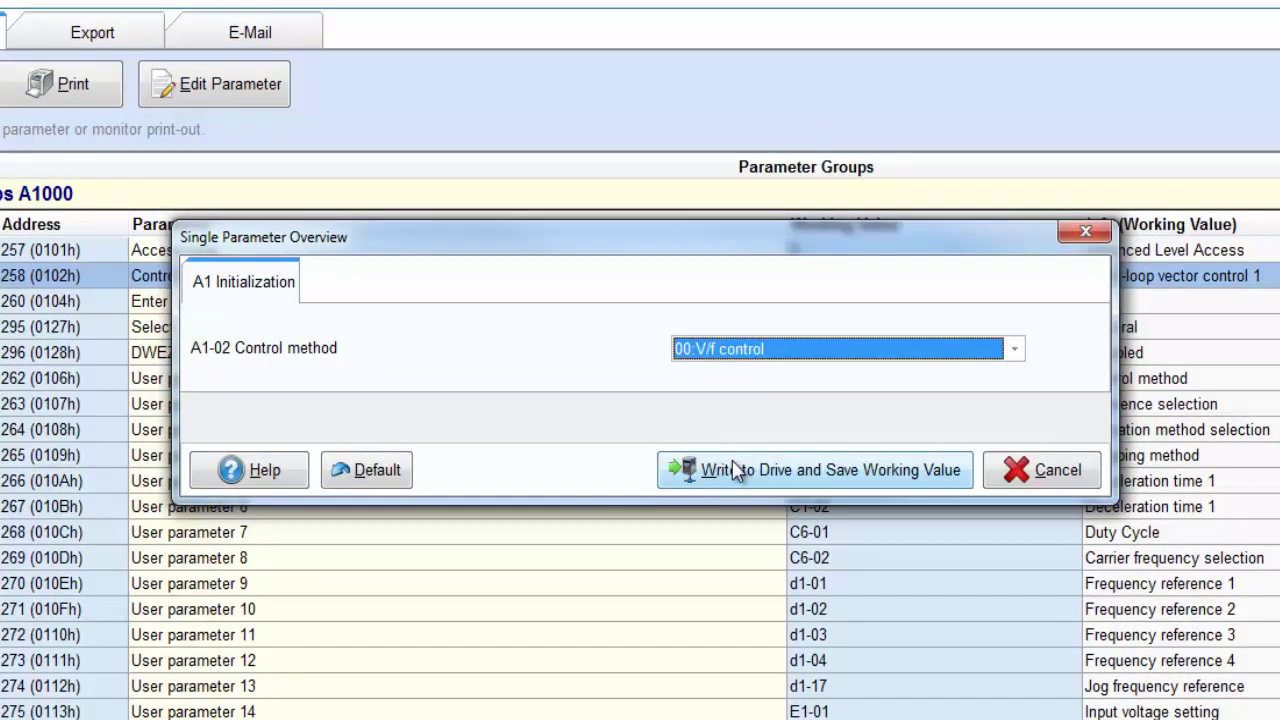
pyautogui.click(735, 470)
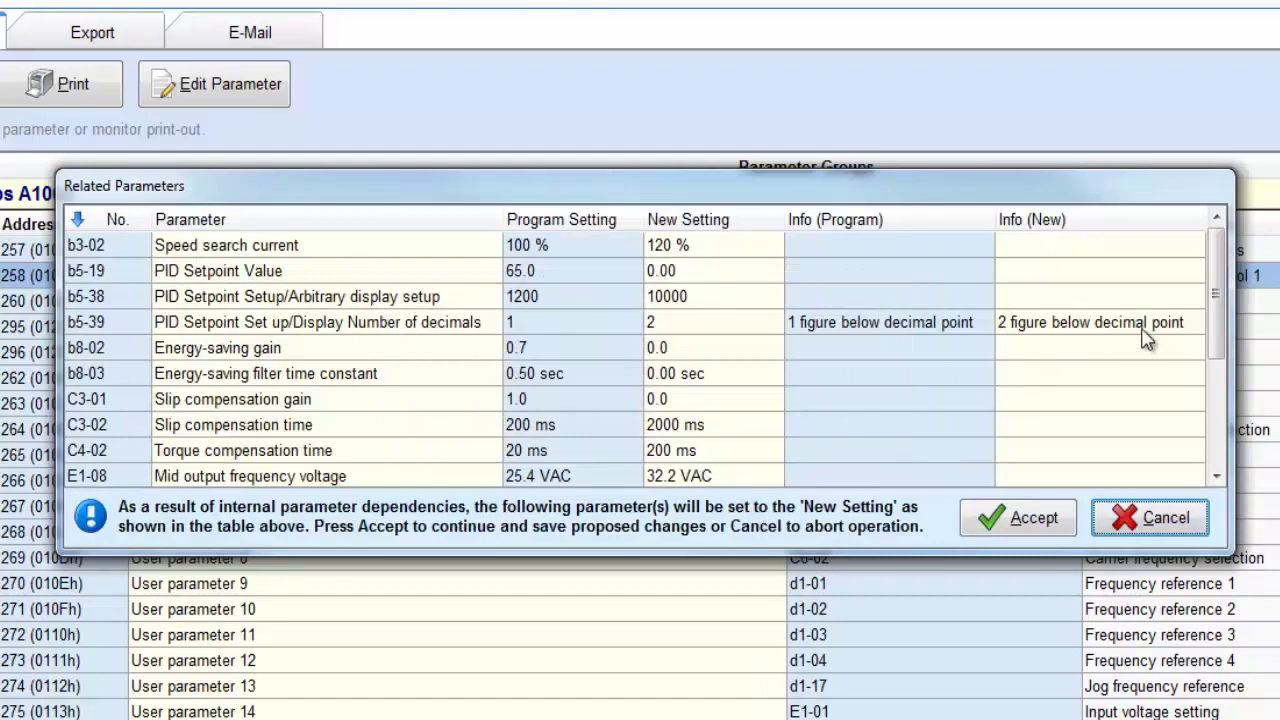
pyautogui.moveTo(1212, 315)
pyautogui.mouseDown()
pyautogui.moveTo(1225, 352)
pyautogui.moveTo(1216, 440)
pyautogui.mouseUp()
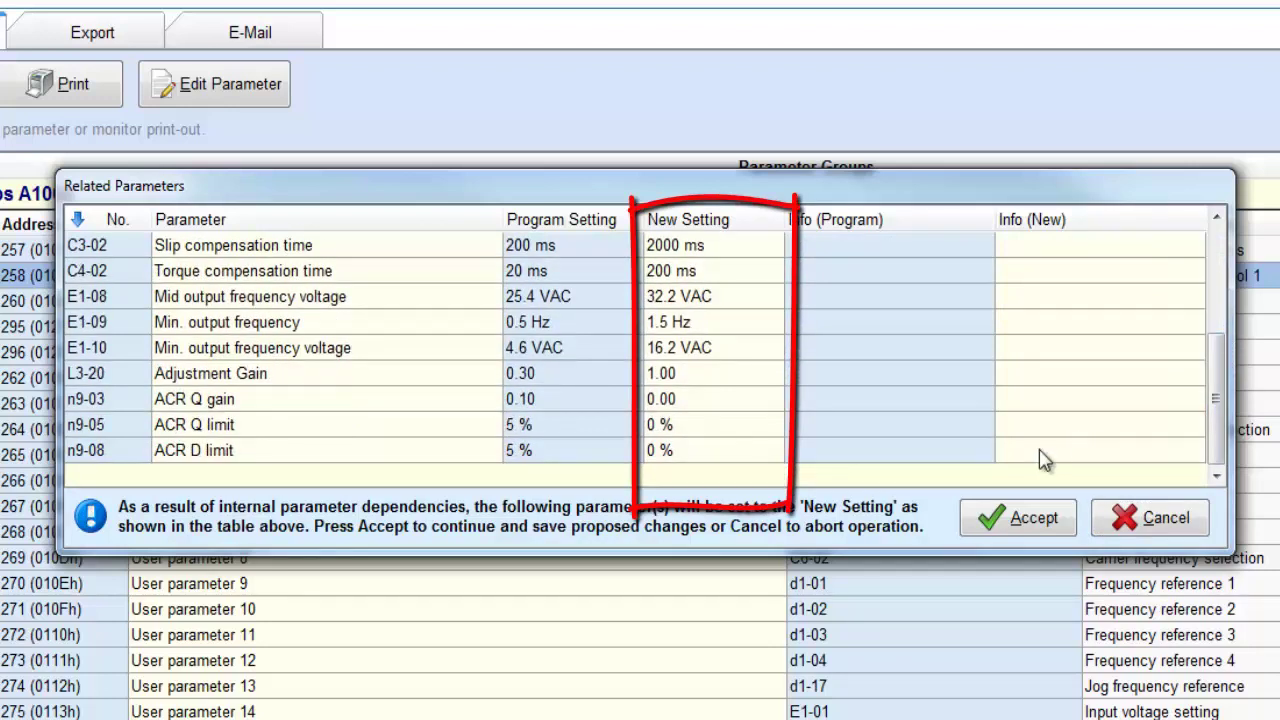
pyautogui.click(982, 528)
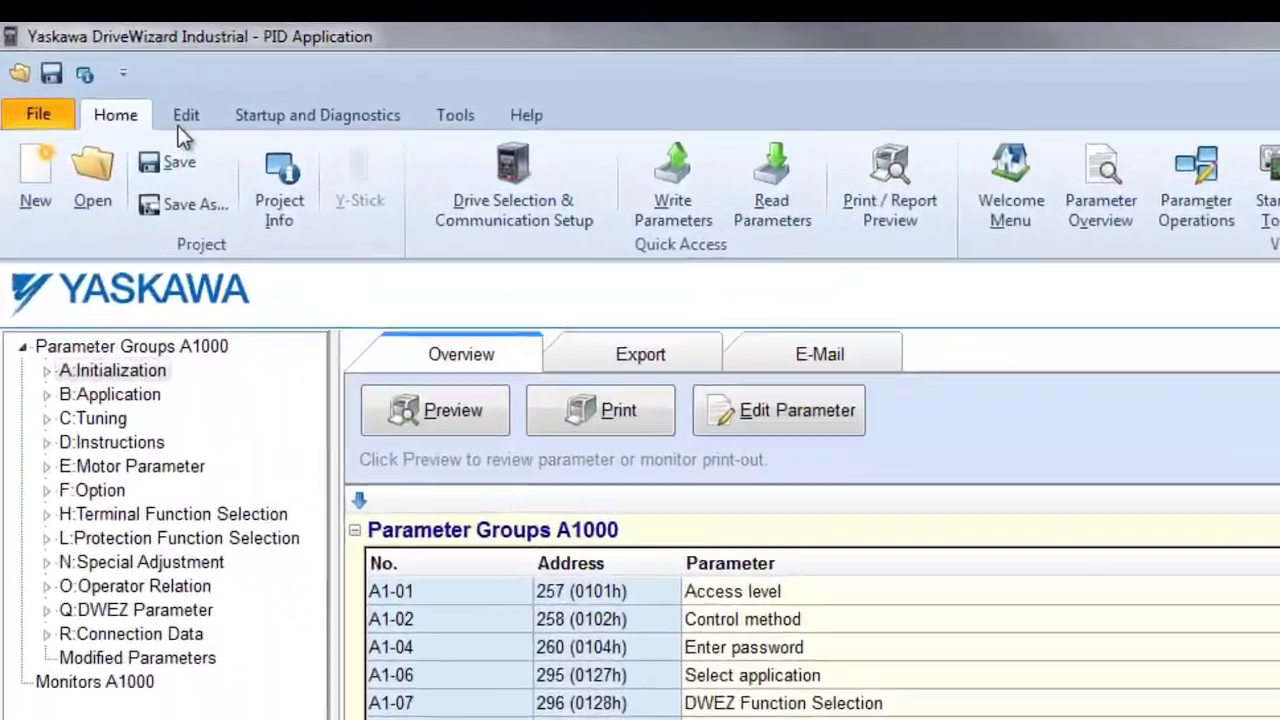
# - Compare the project parameters against the A1000 drive's current settings
pyautogui.click(182, 118)
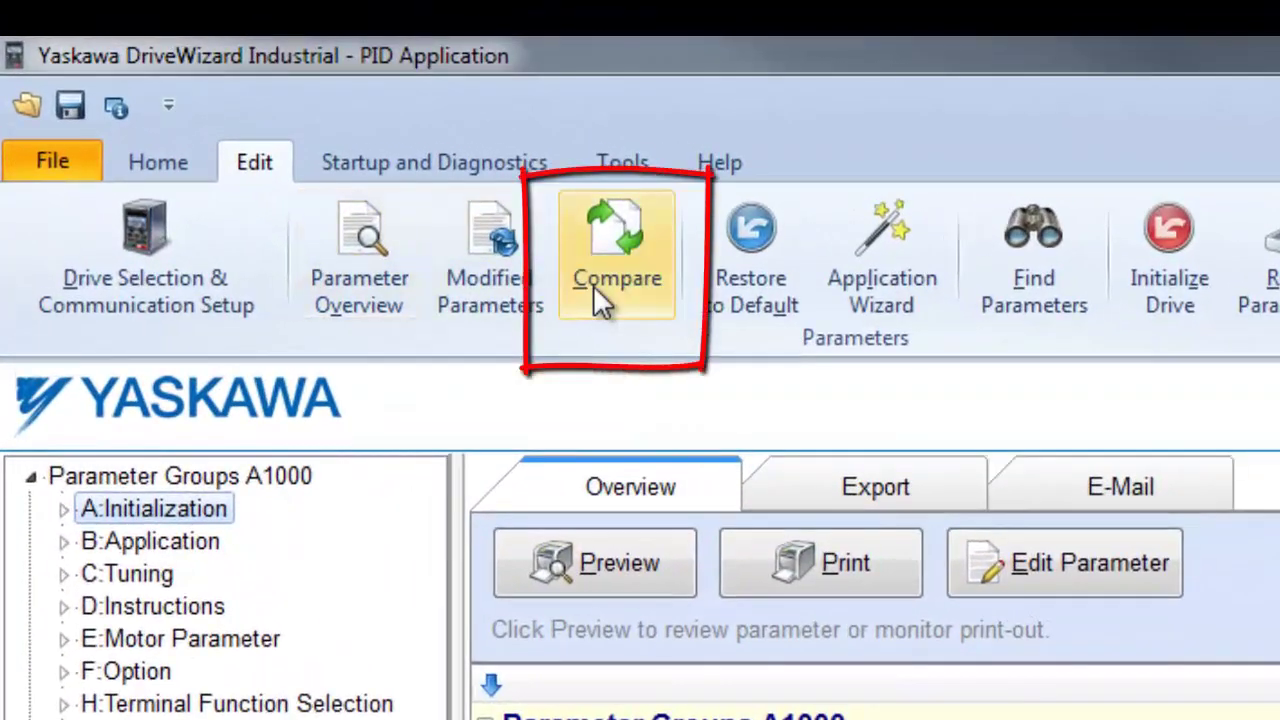
pyautogui.click(593, 285)
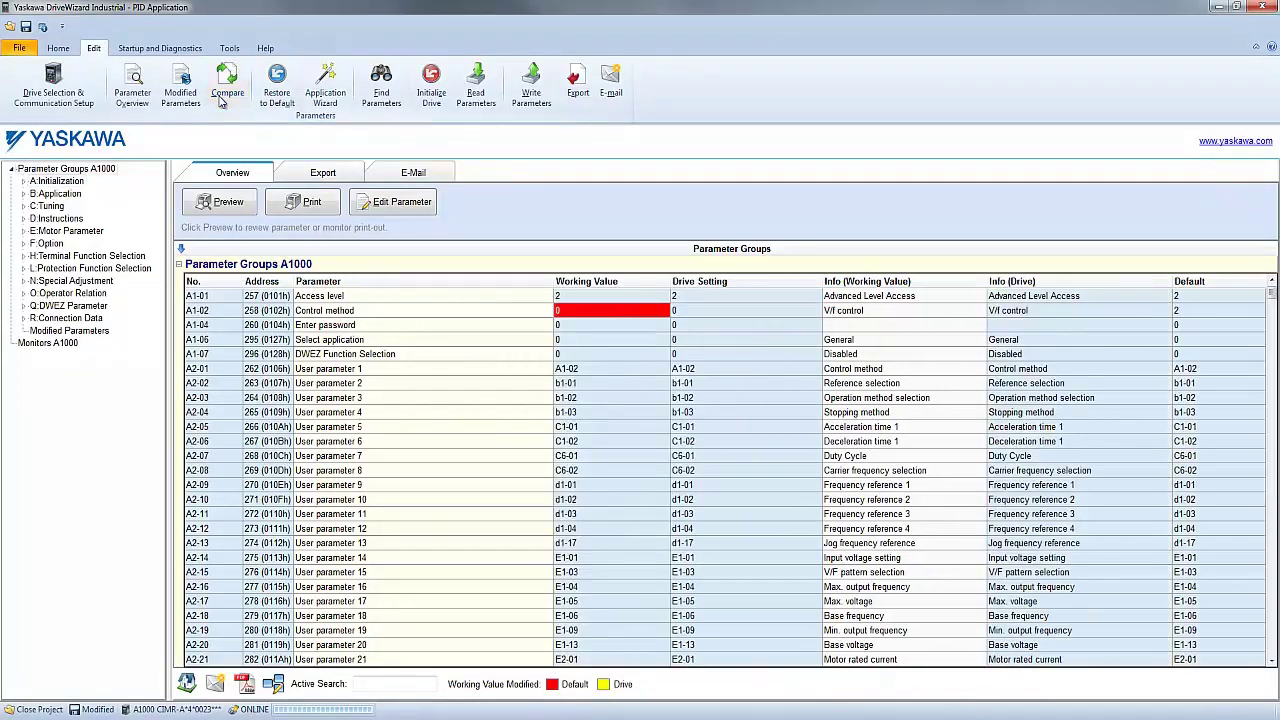
pyautogui.click(530, 383)
pyautogui.scroll(-1, 532, 386)
pyautogui.scroll(-6, 531, 386)
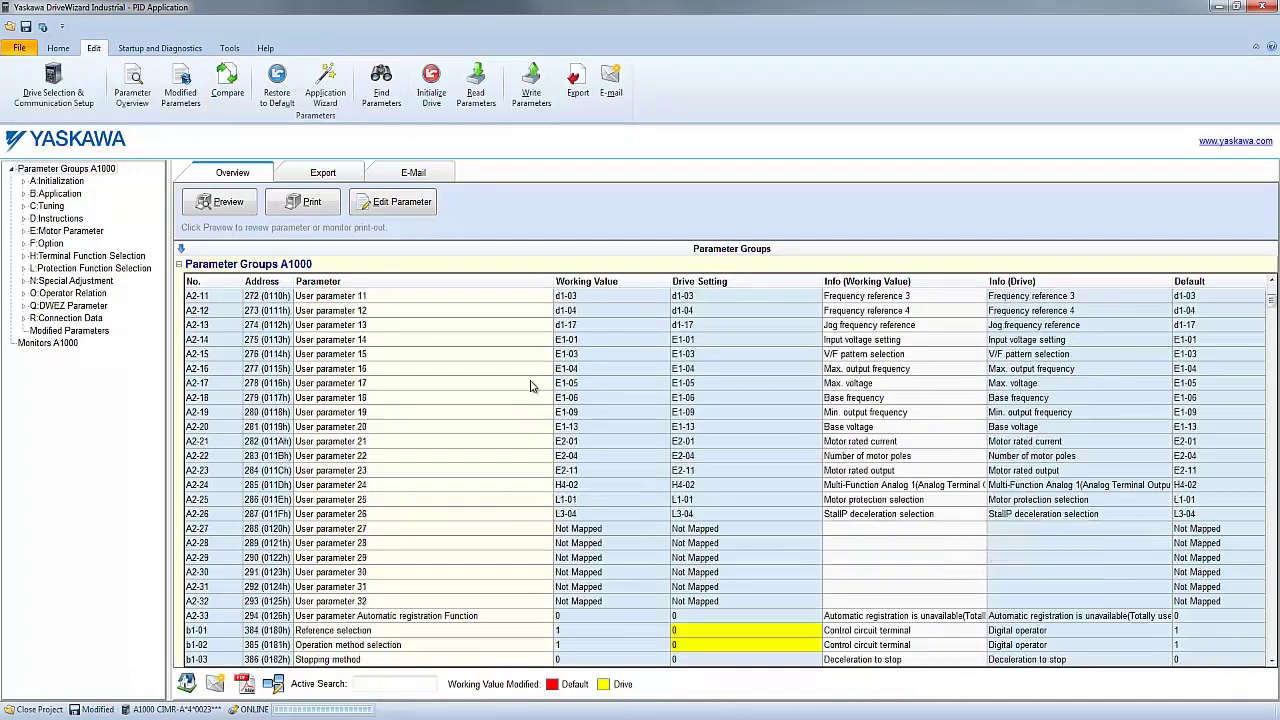
# - Review the differing b1-02 and C1-01 entries, then read parameters back from the drive
pyautogui.click(736, 472)
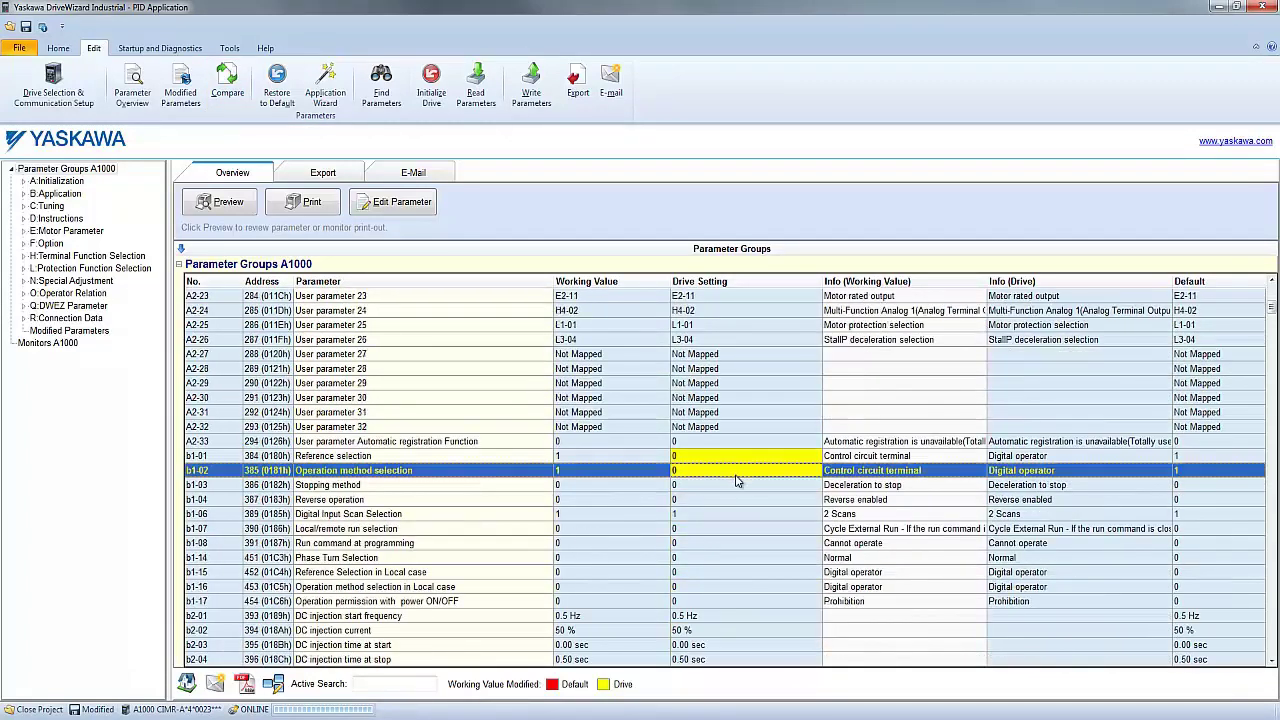
pyautogui.scroll(-3, 765, 522)
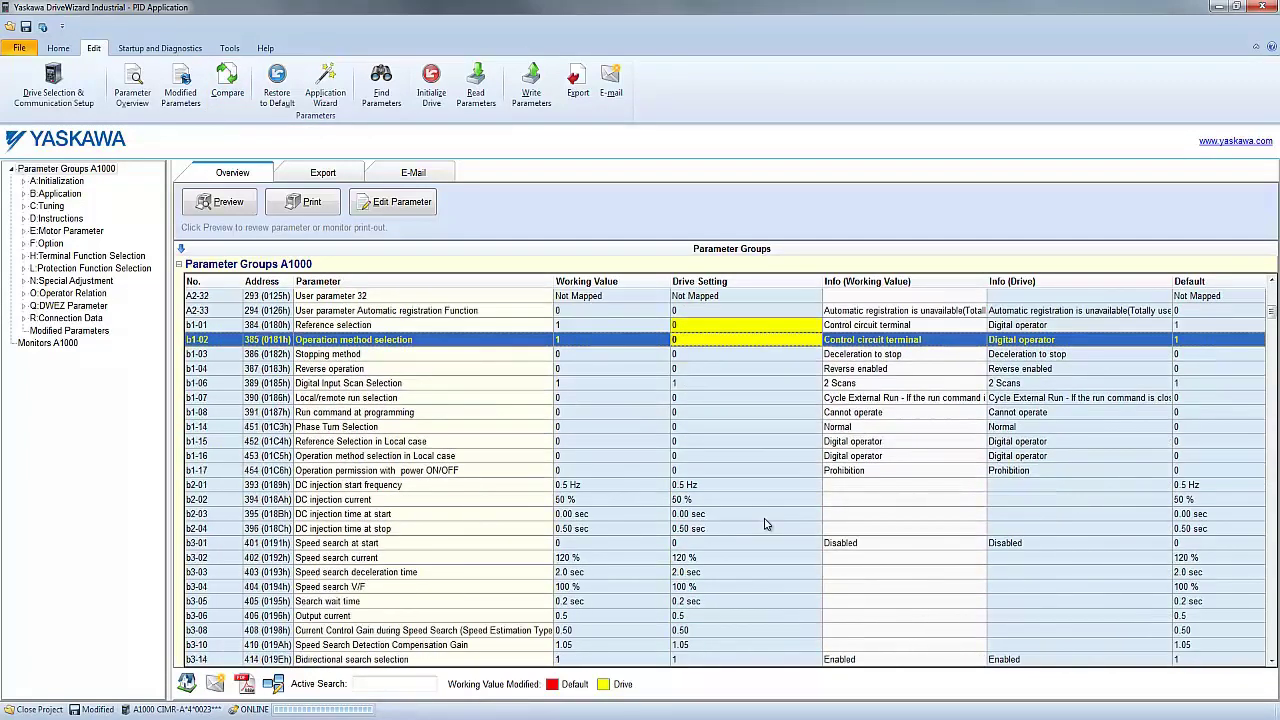
pyautogui.scroll(-10, 765, 524)
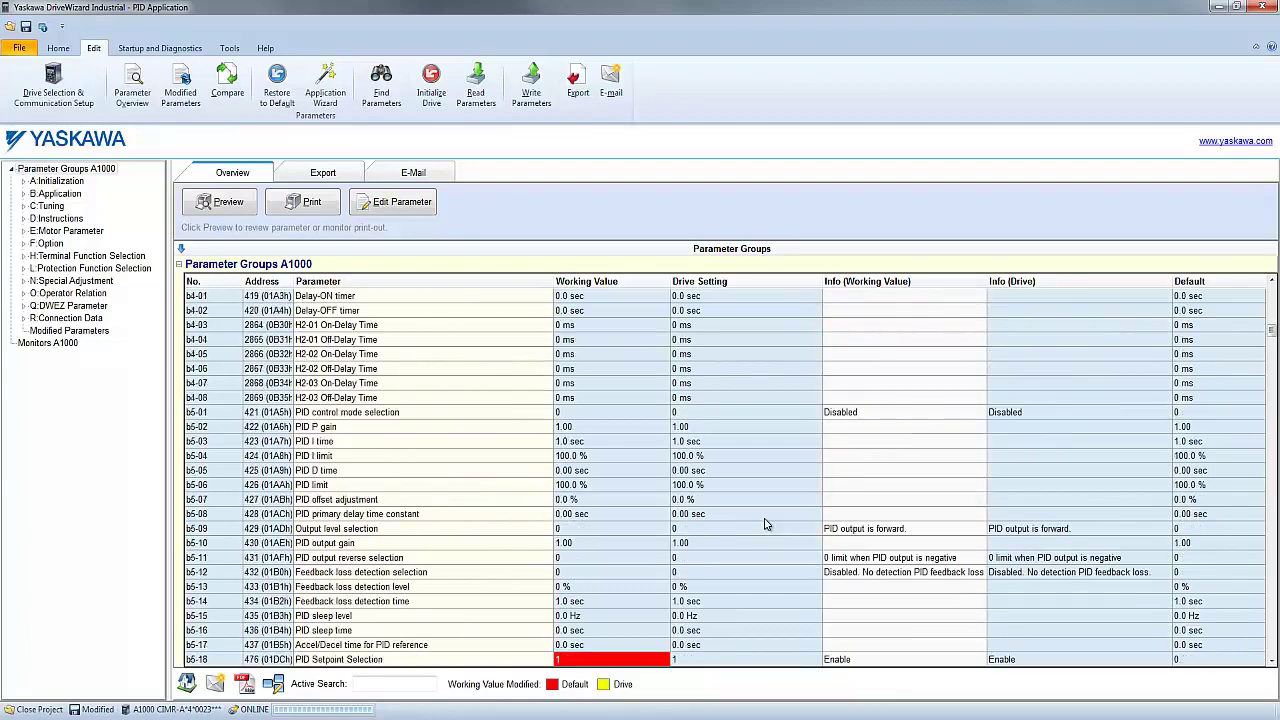
pyautogui.scroll(-11, 765, 524)
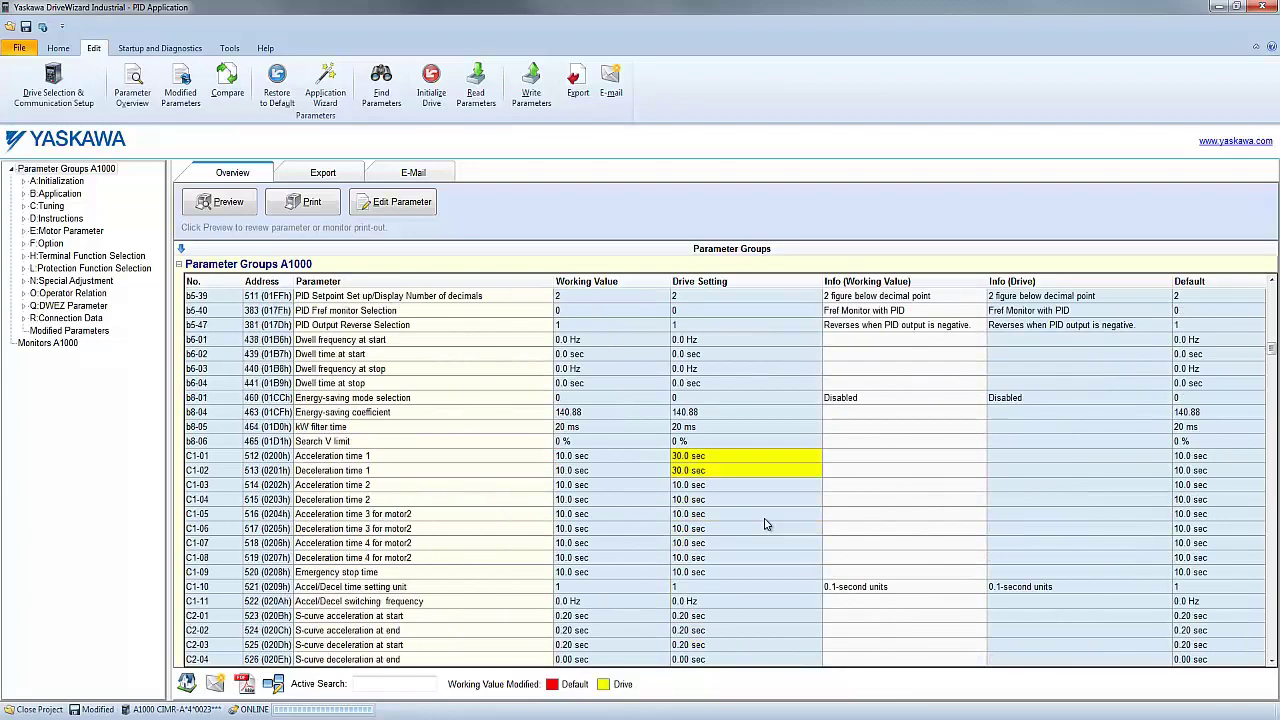
pyautogui.click(760, 457)
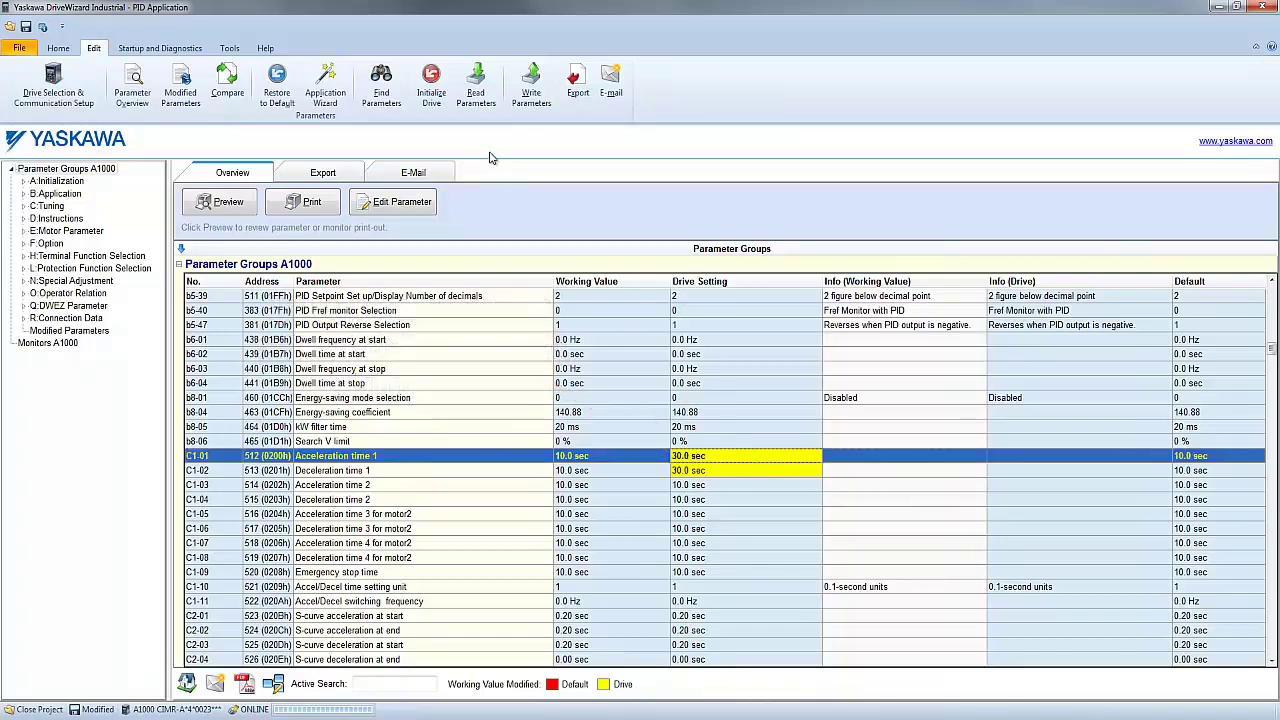
pyautogui.click(477, 95)
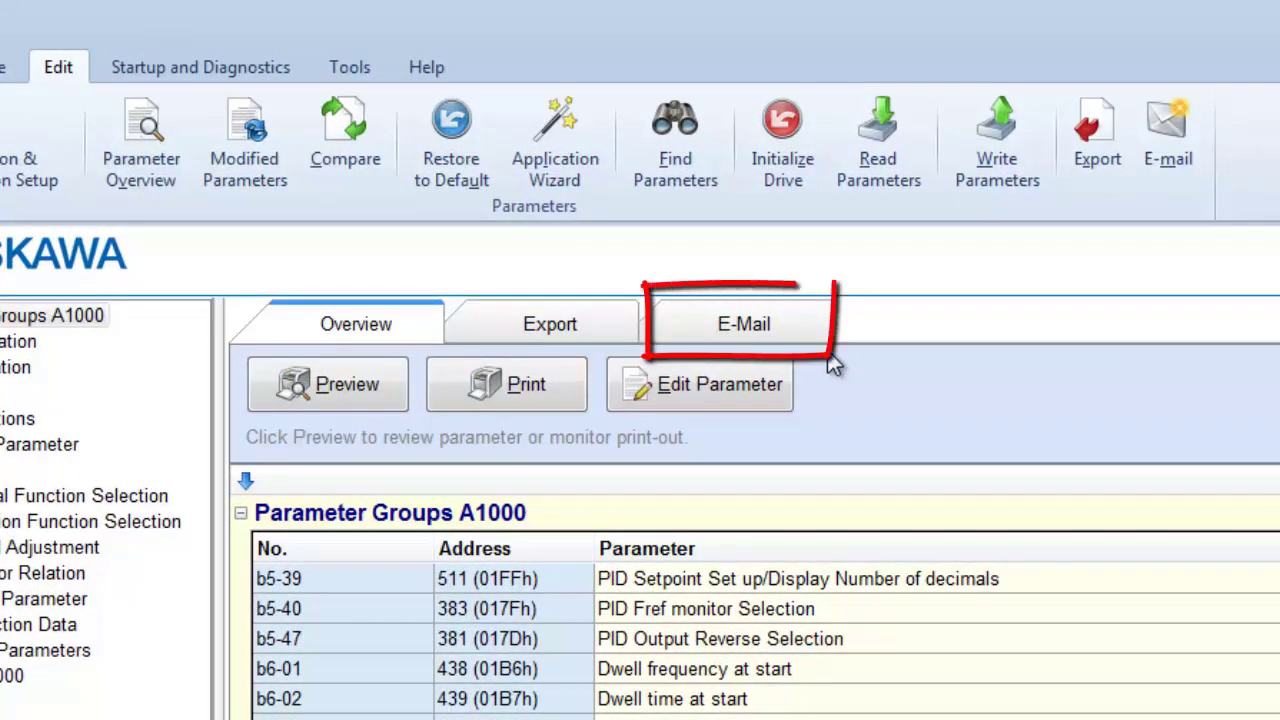
# - Bring up the parameter overview's E-Mail page, past the export formats
pyautogui.click(605, 332)
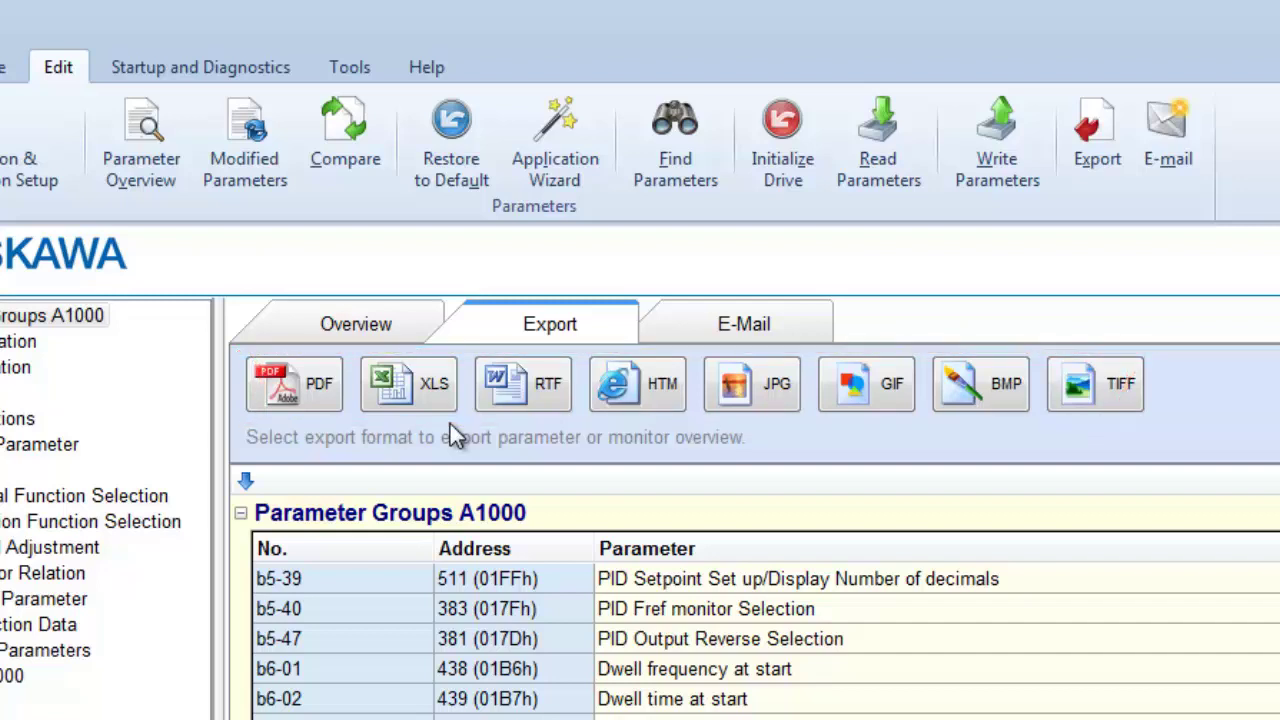
pyautogui.click(693, 332)
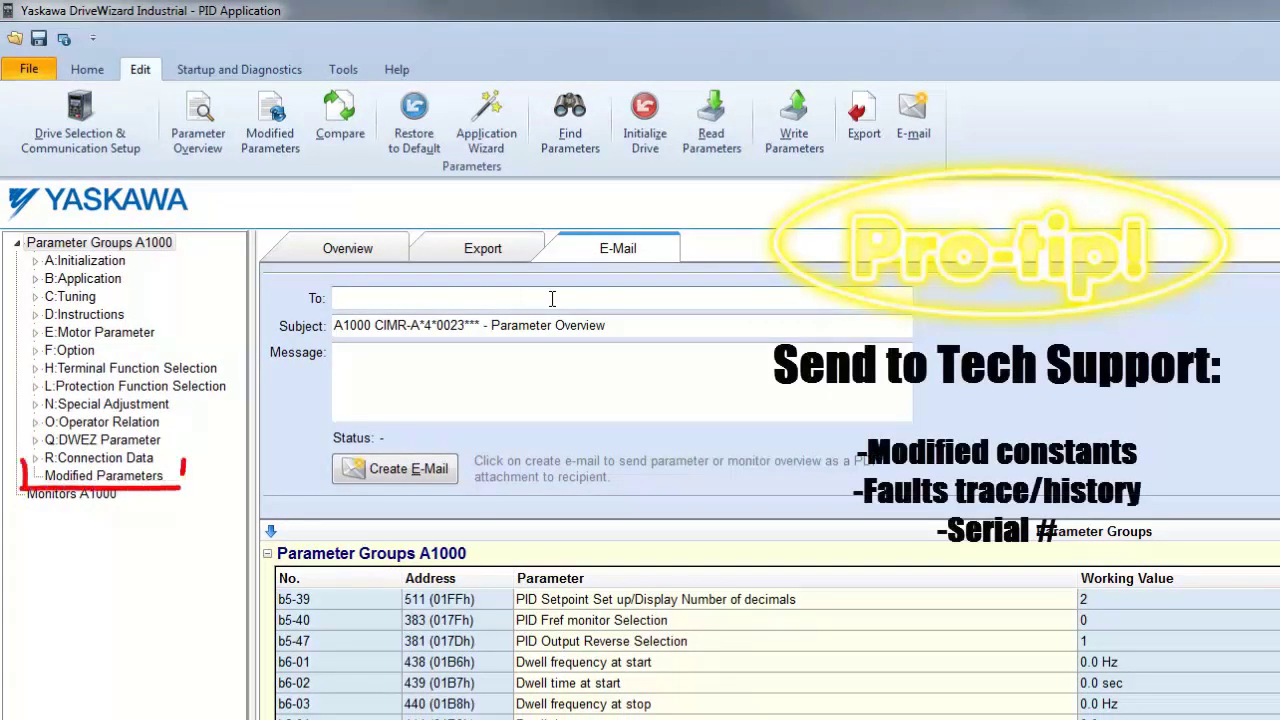
# - Limit the overview to Modified Parameters and address the e-mail to the tech-support address
pyautogui.click(551, 298)
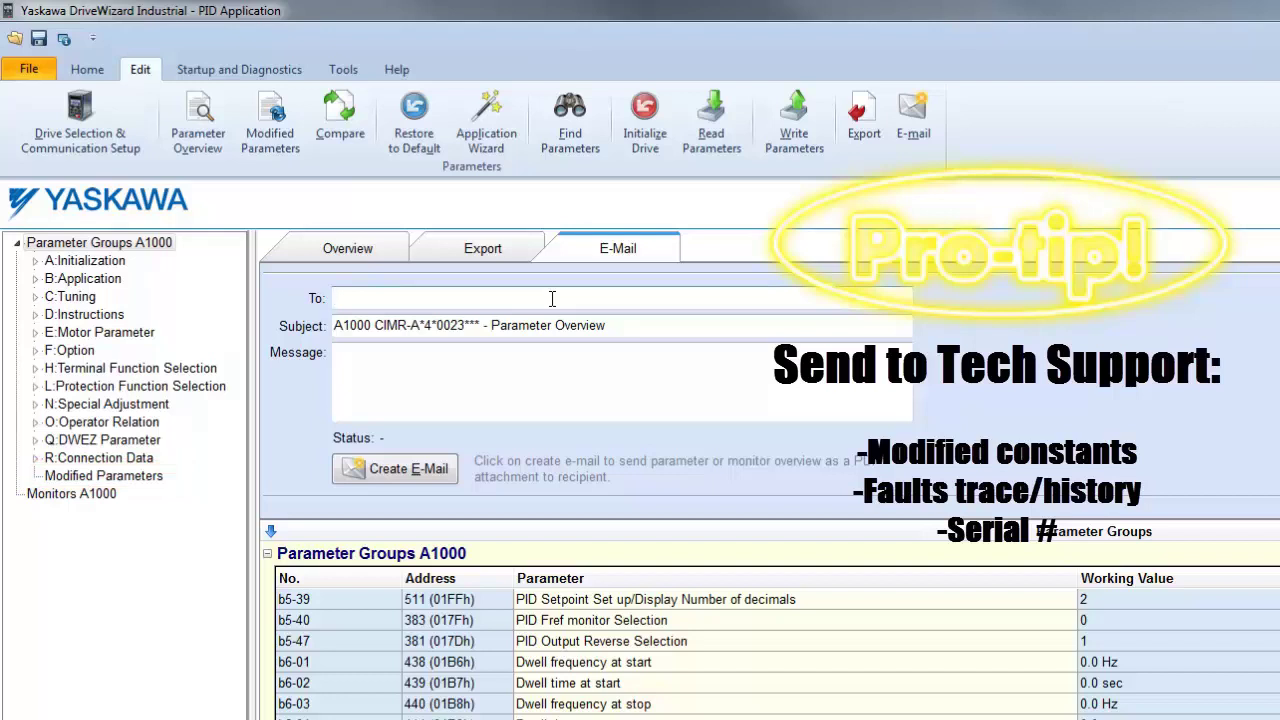
pyautogui.click(114, 475)
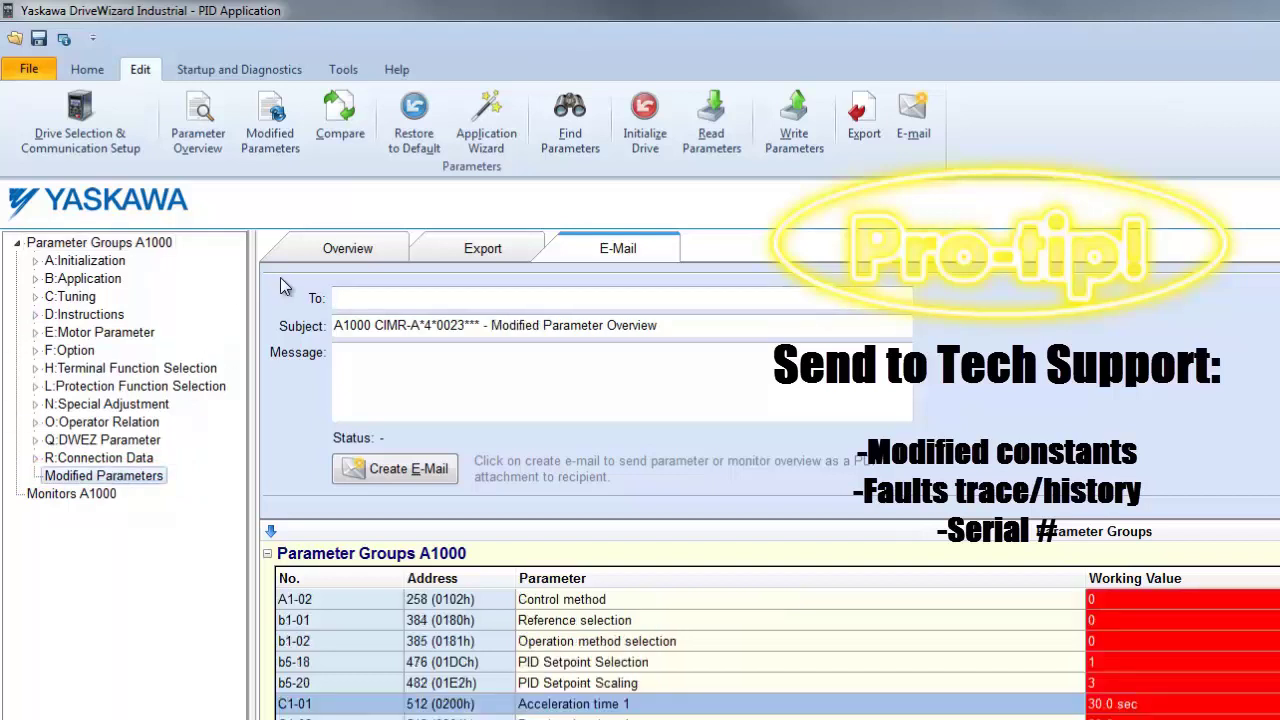
pyautogui.click(355, 290)
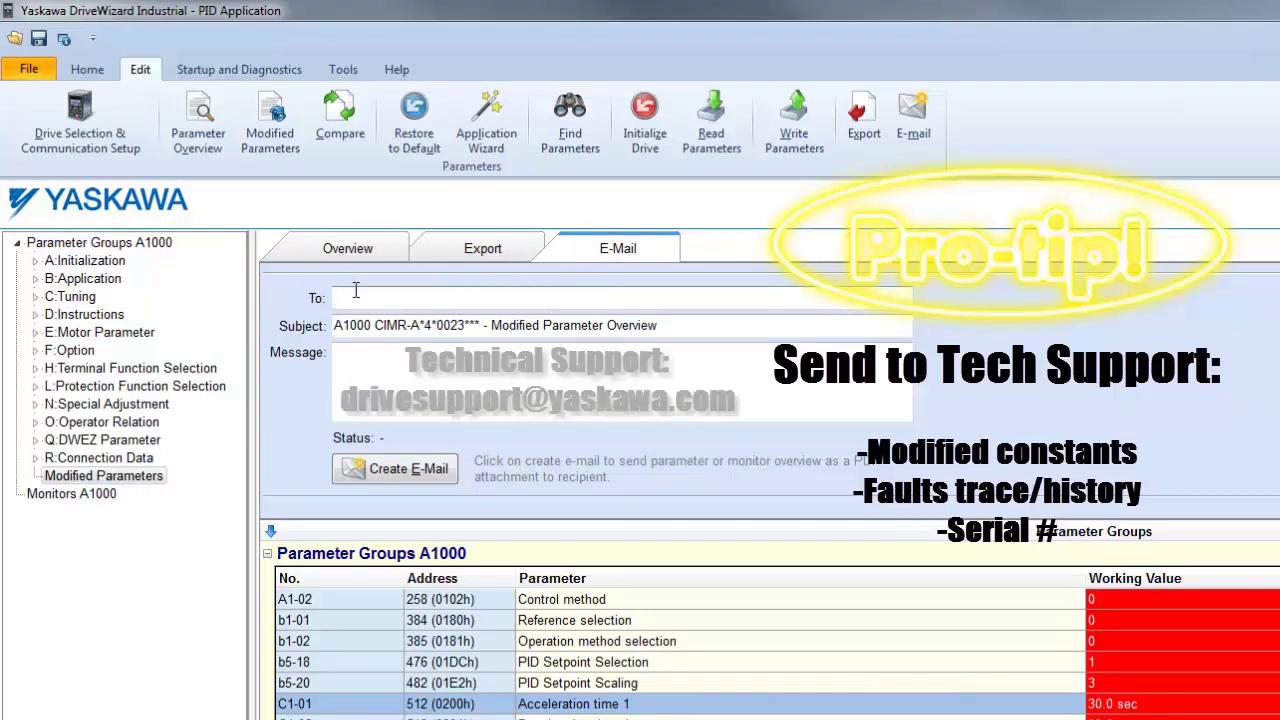
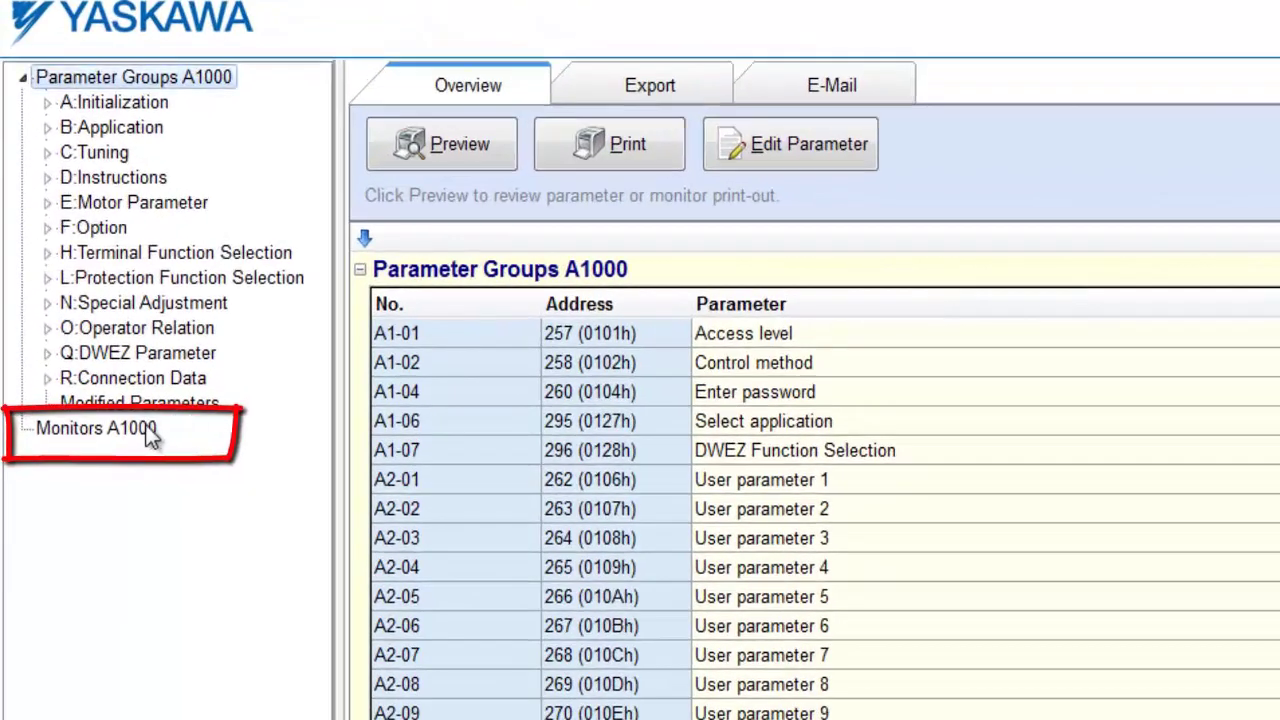
# - View the Monitors A1000 list and select Terminal S1, showing the drive running at 460.0 VAC
pyautogui.click(131, 414)
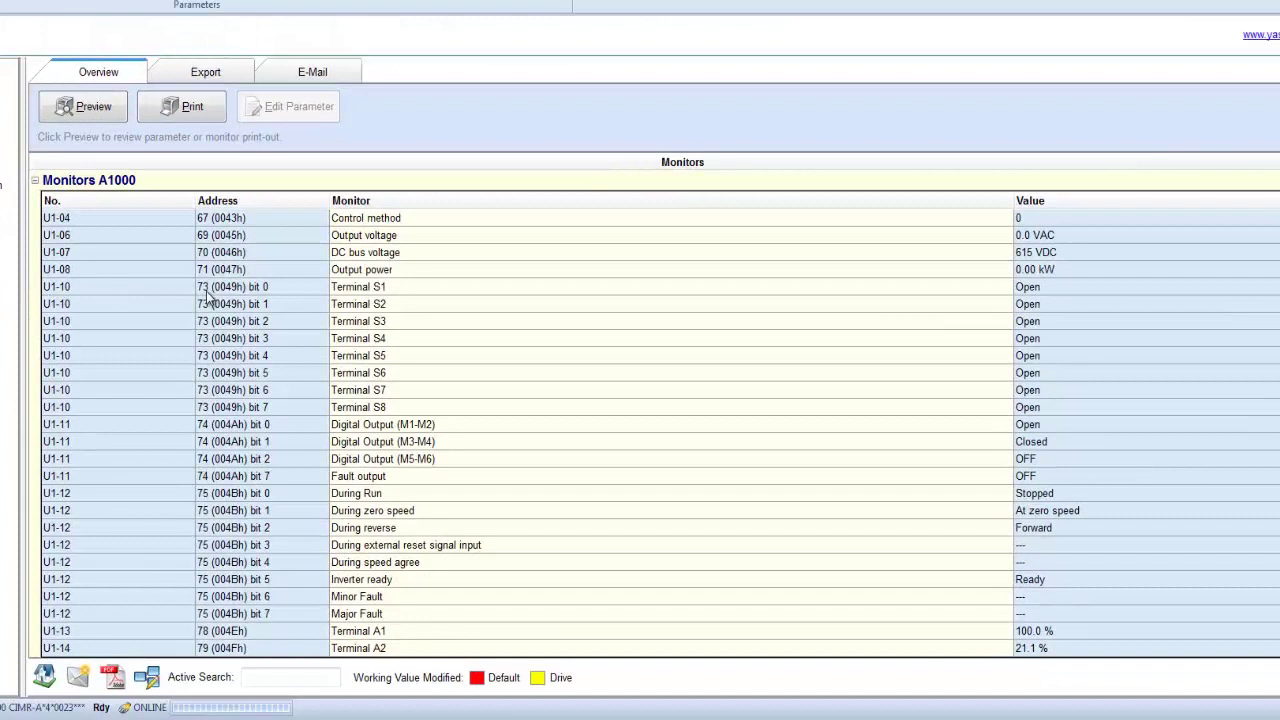
pyautogui.click(388, 287)
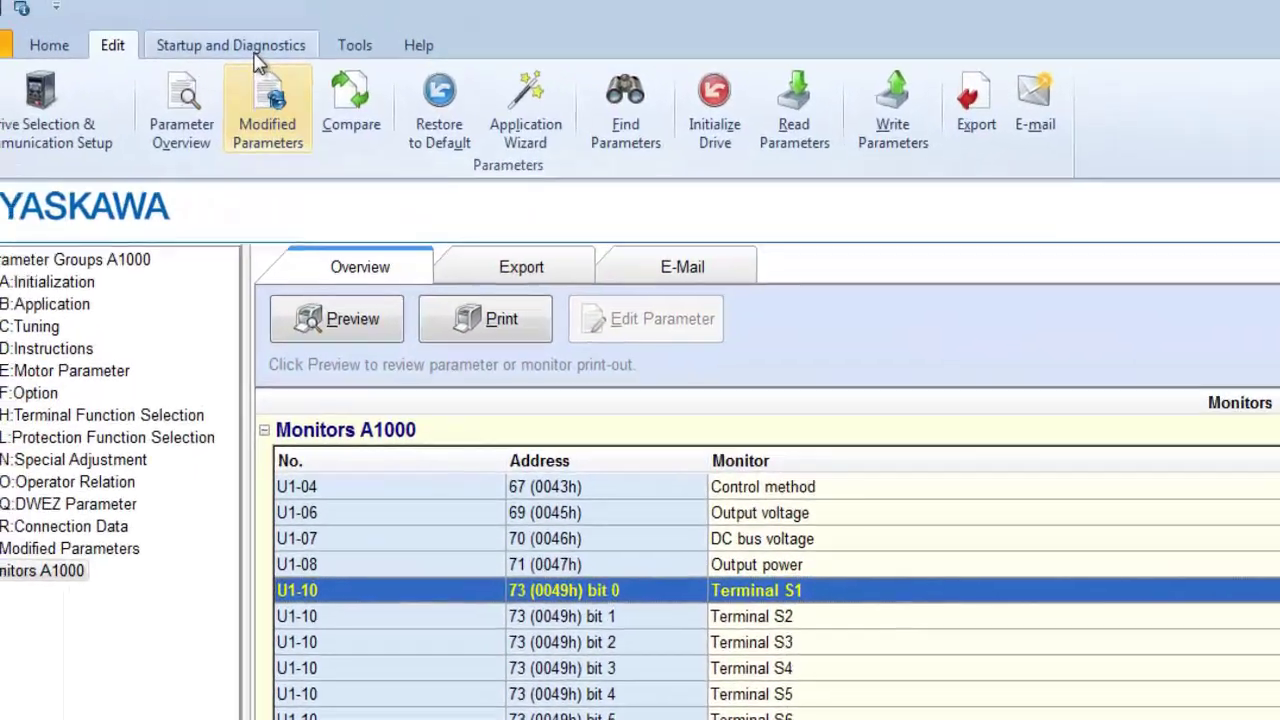
# - Open the Monitor Panel with Meter 1 on U1-01 Frequency reference and Meter 2 on U1-02 Output frequency
pyautogui.click(250, 50)
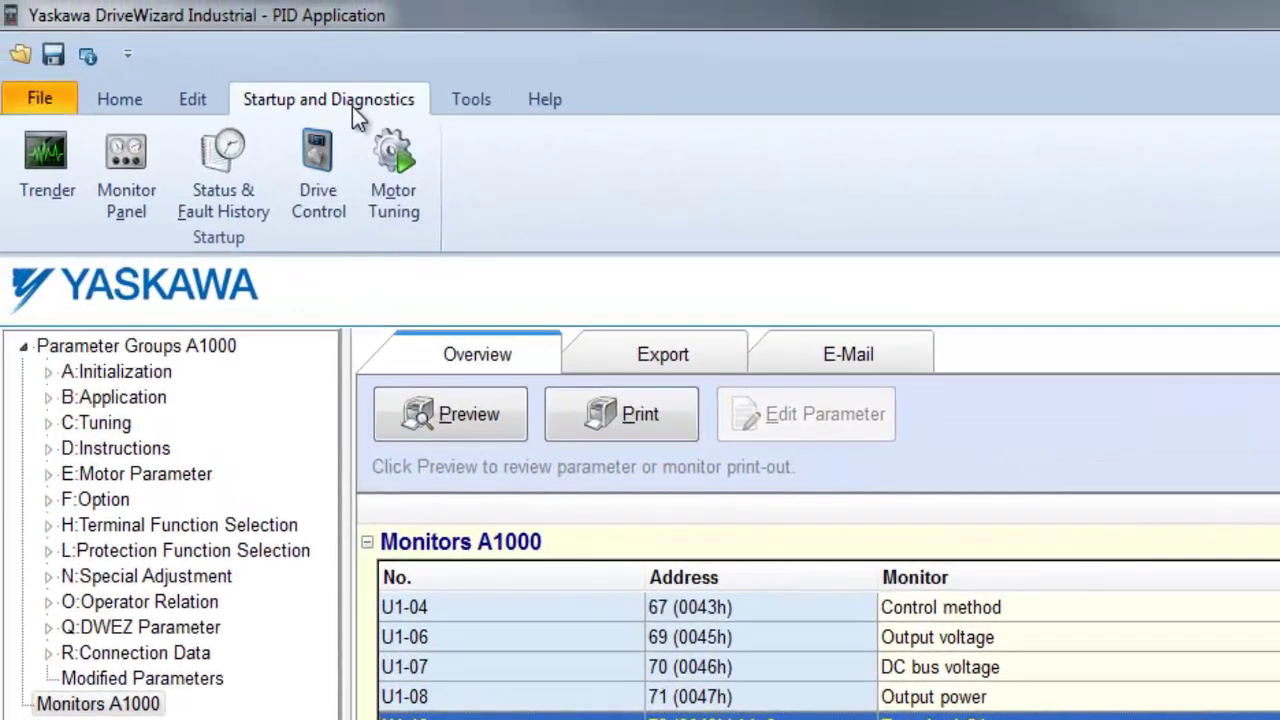
pyautogui.click(140, 205)
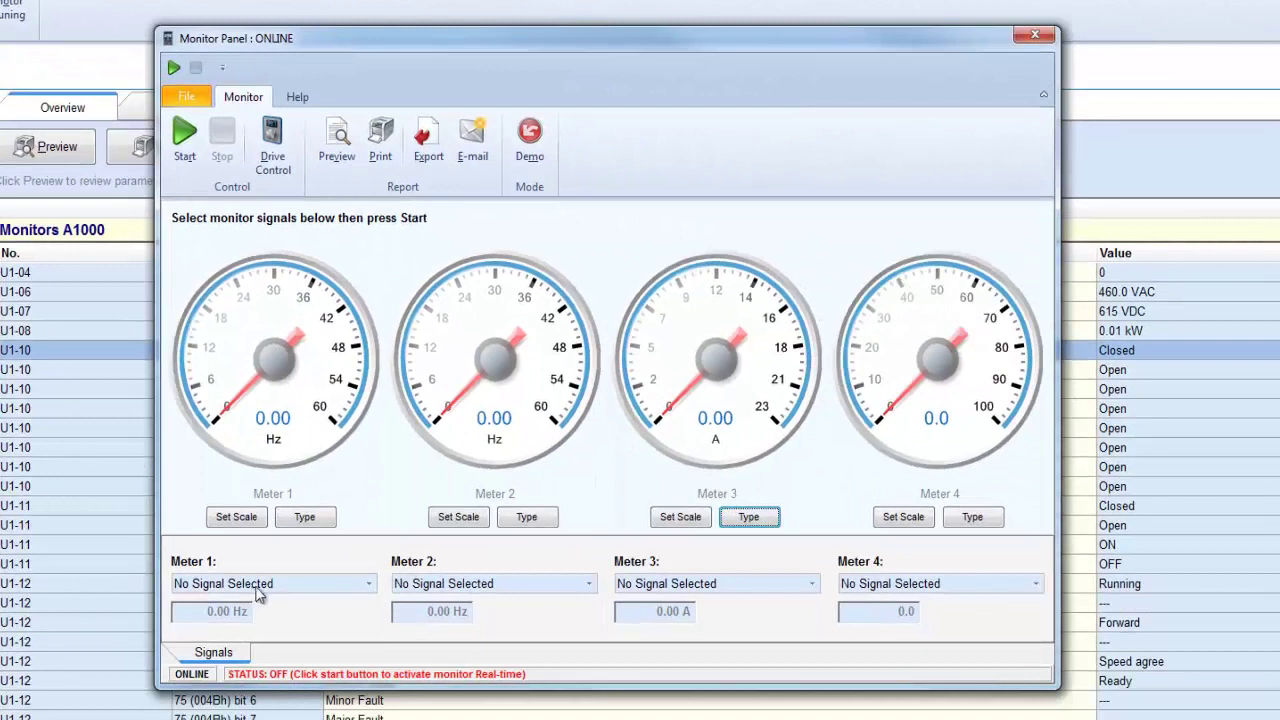
pyautogui.click(256, 590)
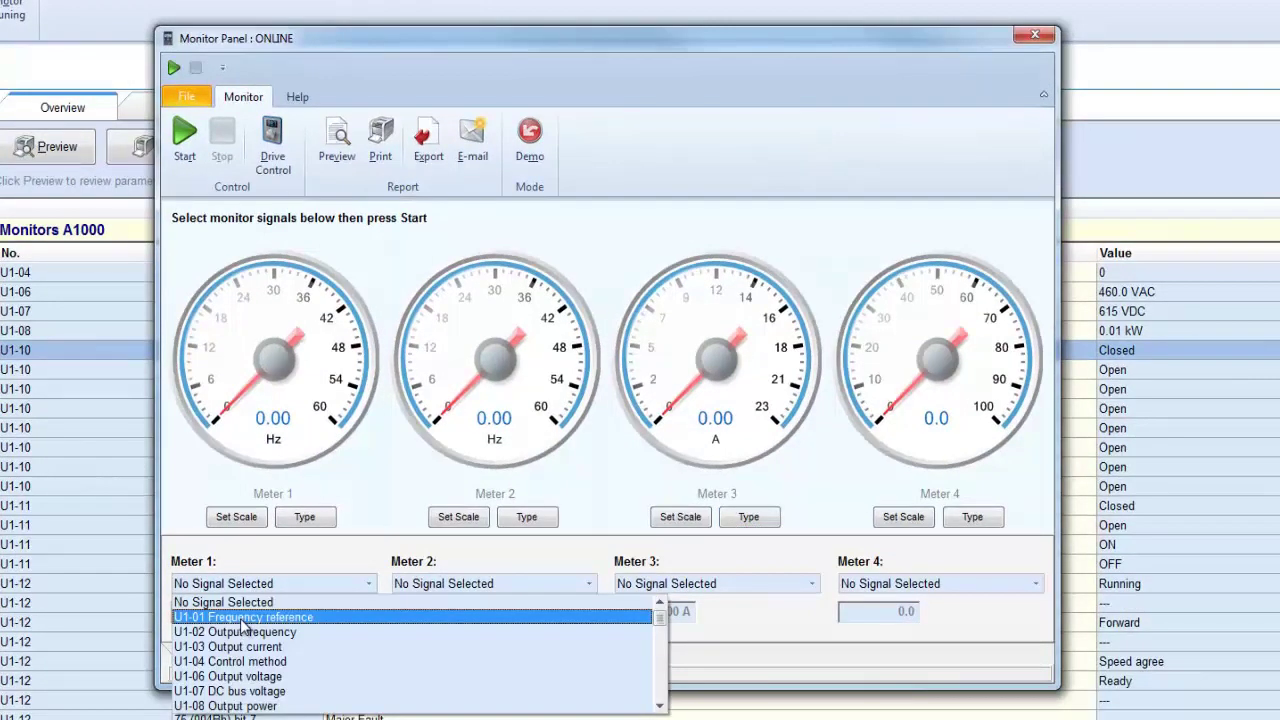
pyautogui.click(249, 617)
pyautogui.click(414, 588)
pyautogui.click(426, 631)
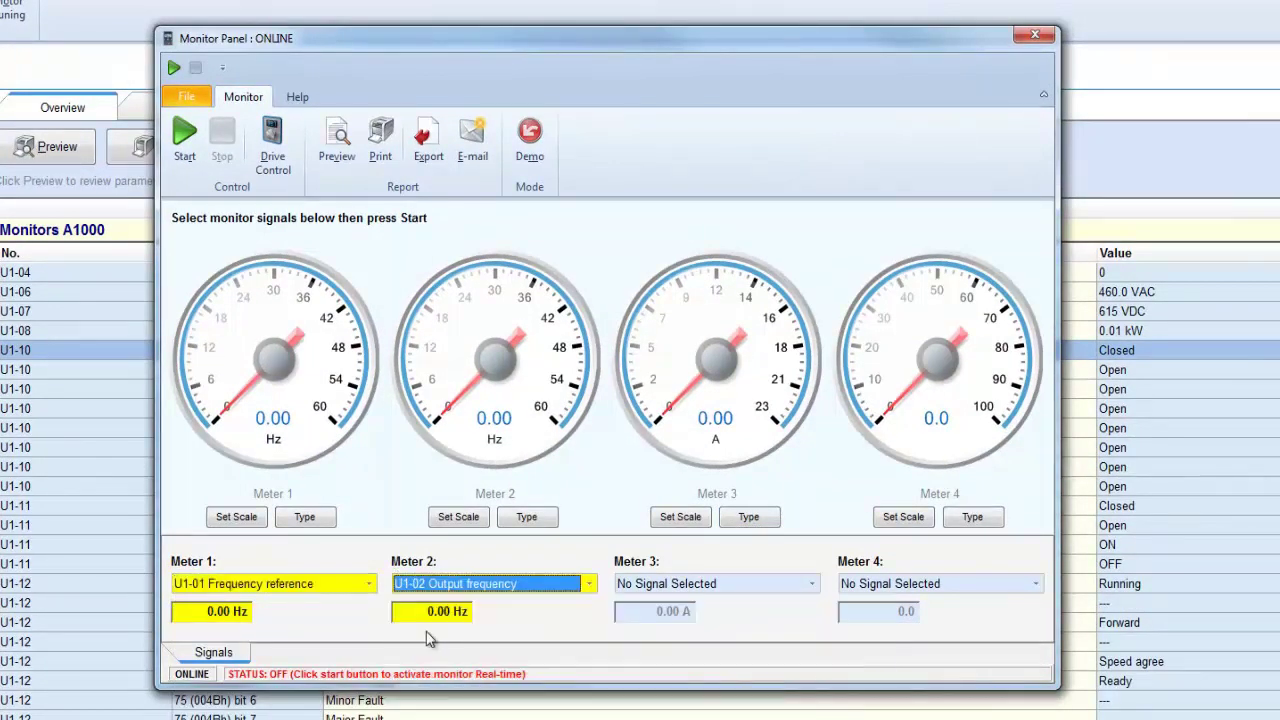
# - Scale Meter 1 to a maximum of 100, show it as an angular gauge, and start monitoring
pyautogui.click(249, 517)
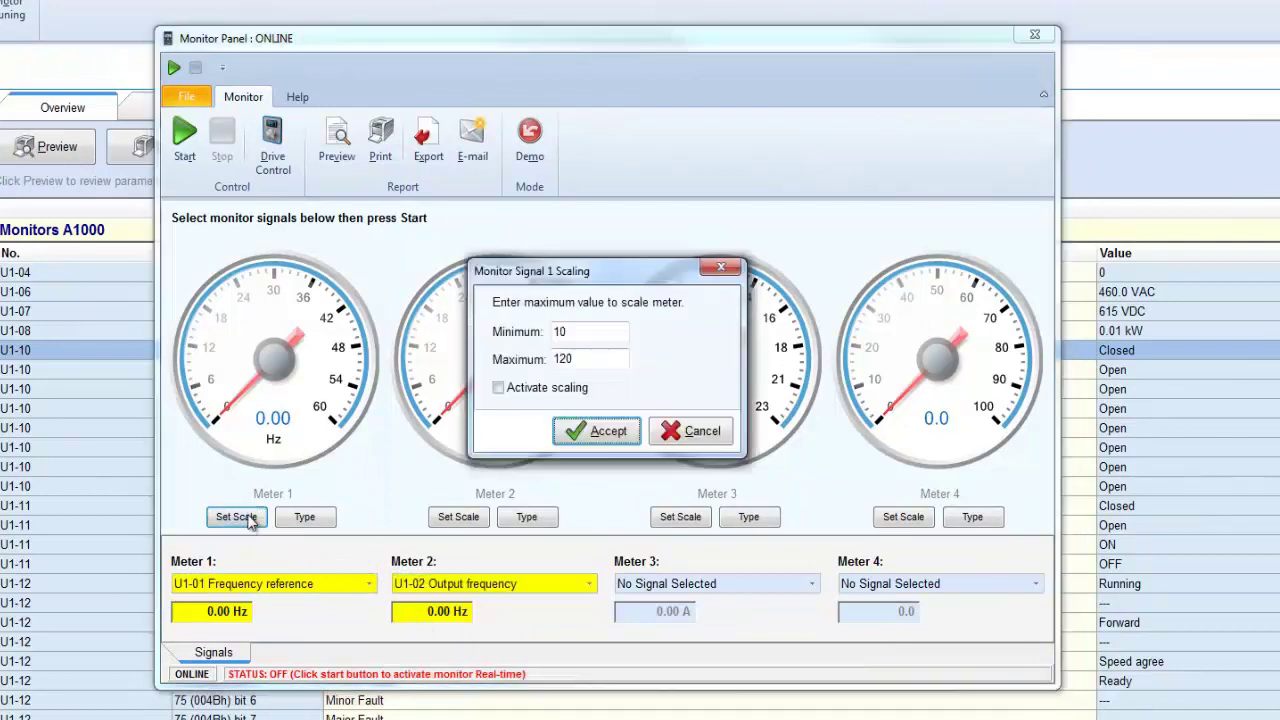
pyautogui.moveTo(570, 358); pyautogui.dragTo(502, 380)
pyautogui.write('100')
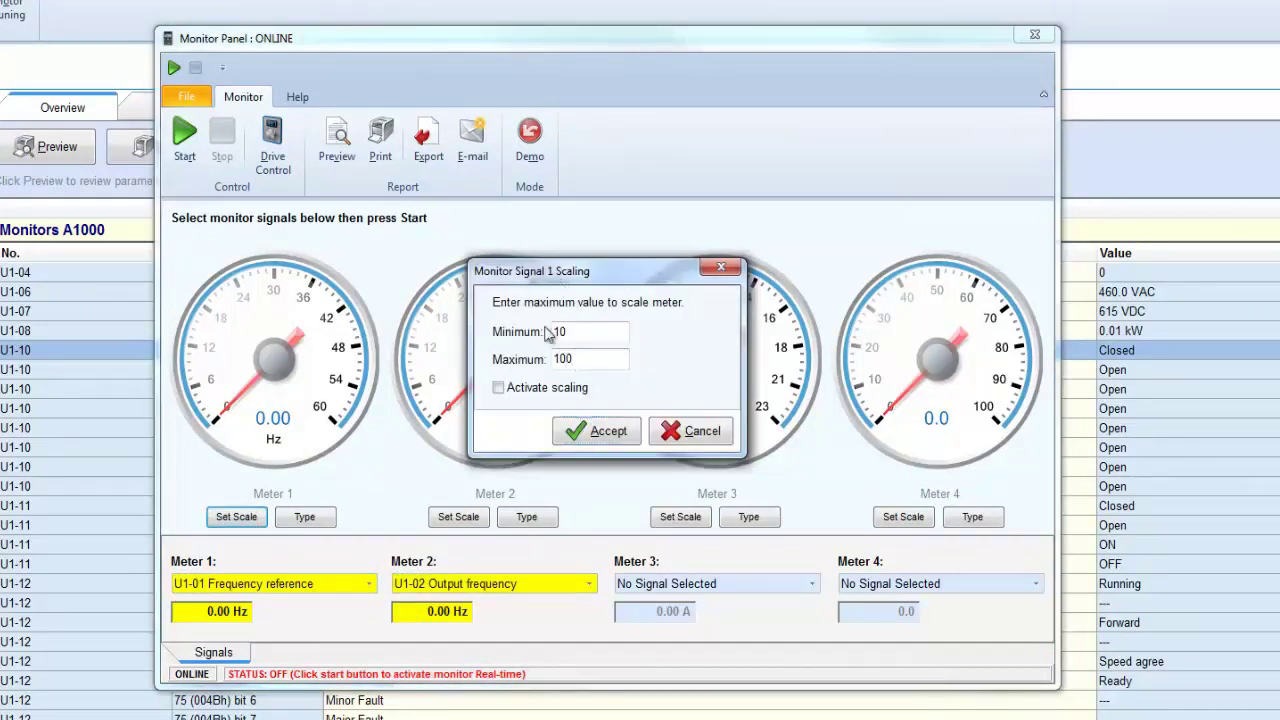
pyautogui.click(560, 332)
pyautogui.click(608, 431)
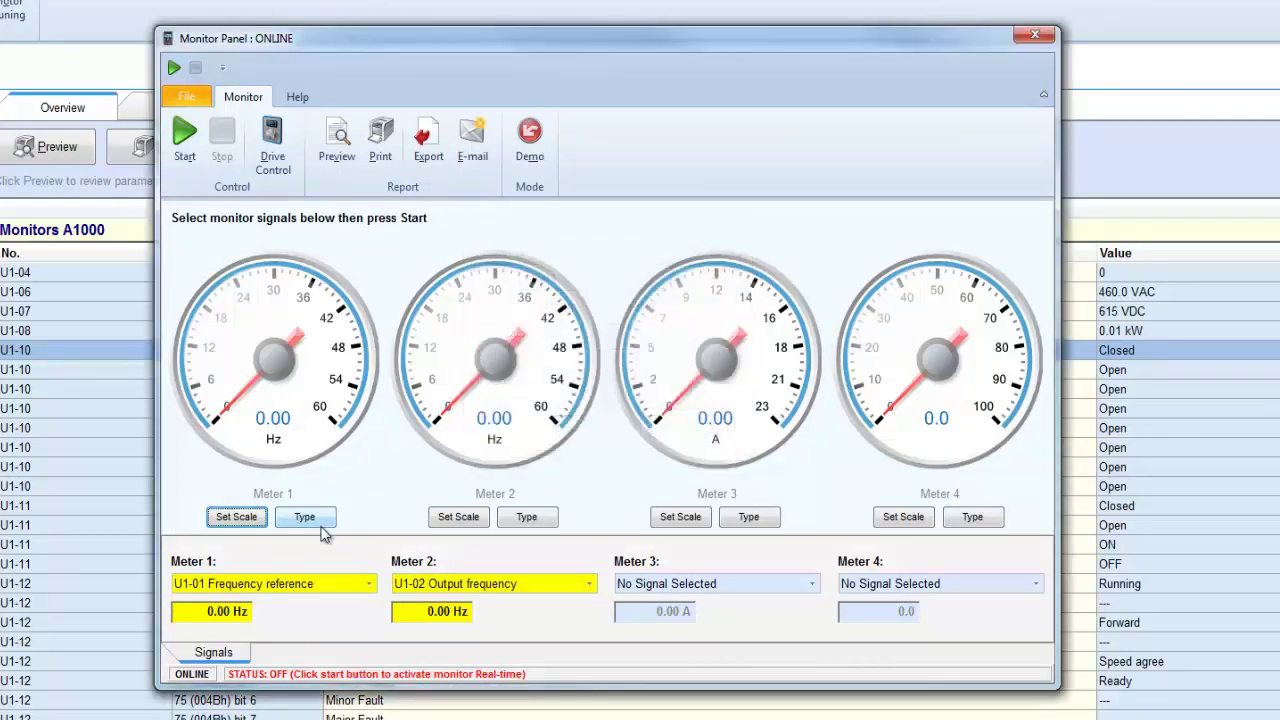
pyautogui.click(316, 522)
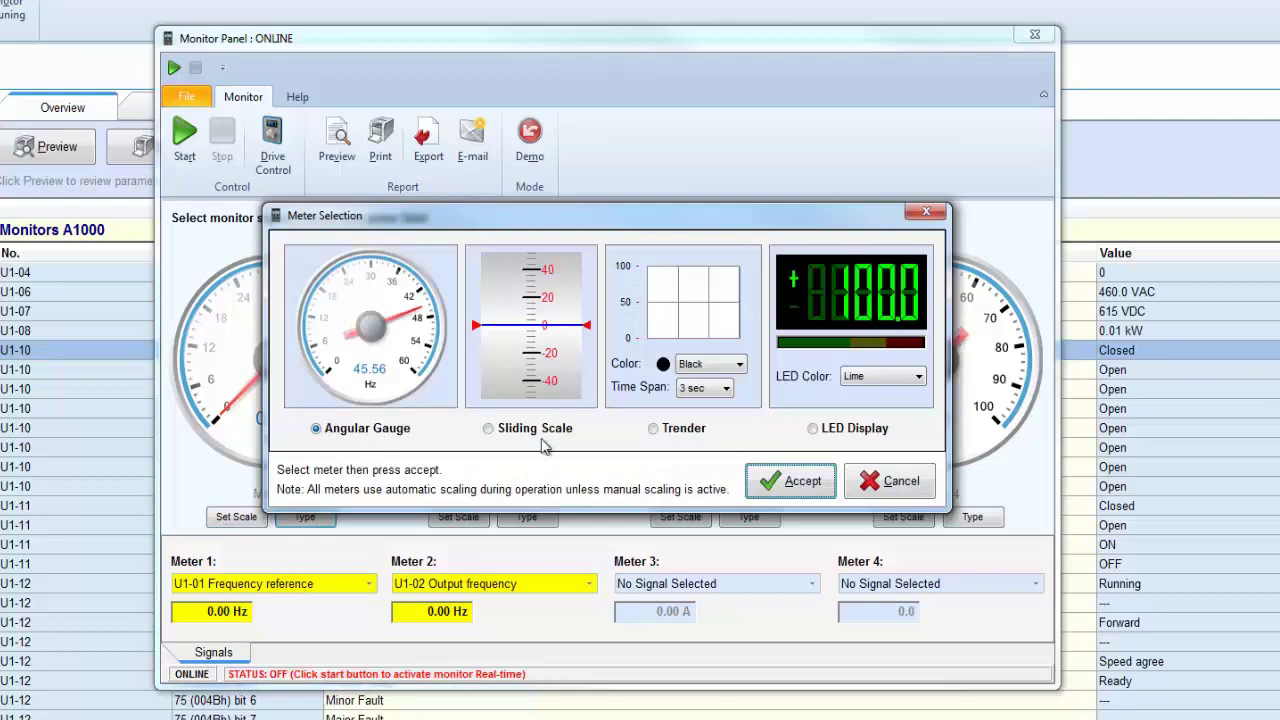
pyautogui.click(767, 483)
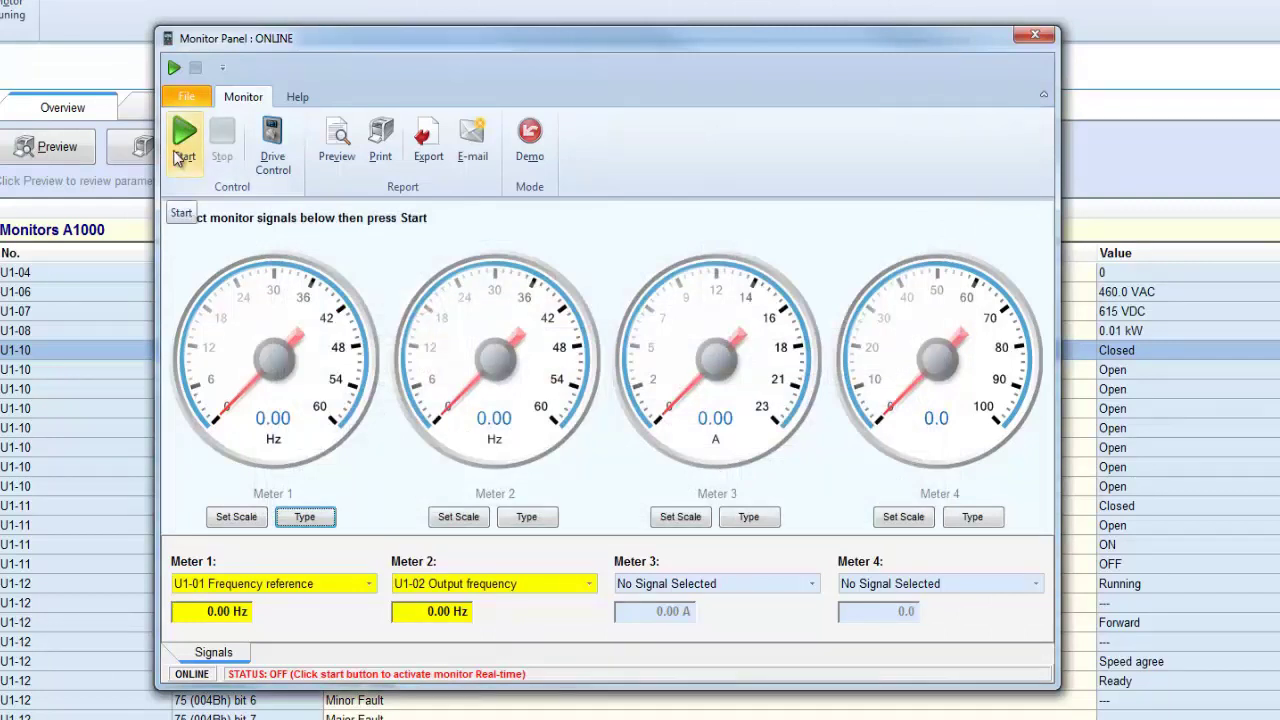
pyautogui.click(180, 150)
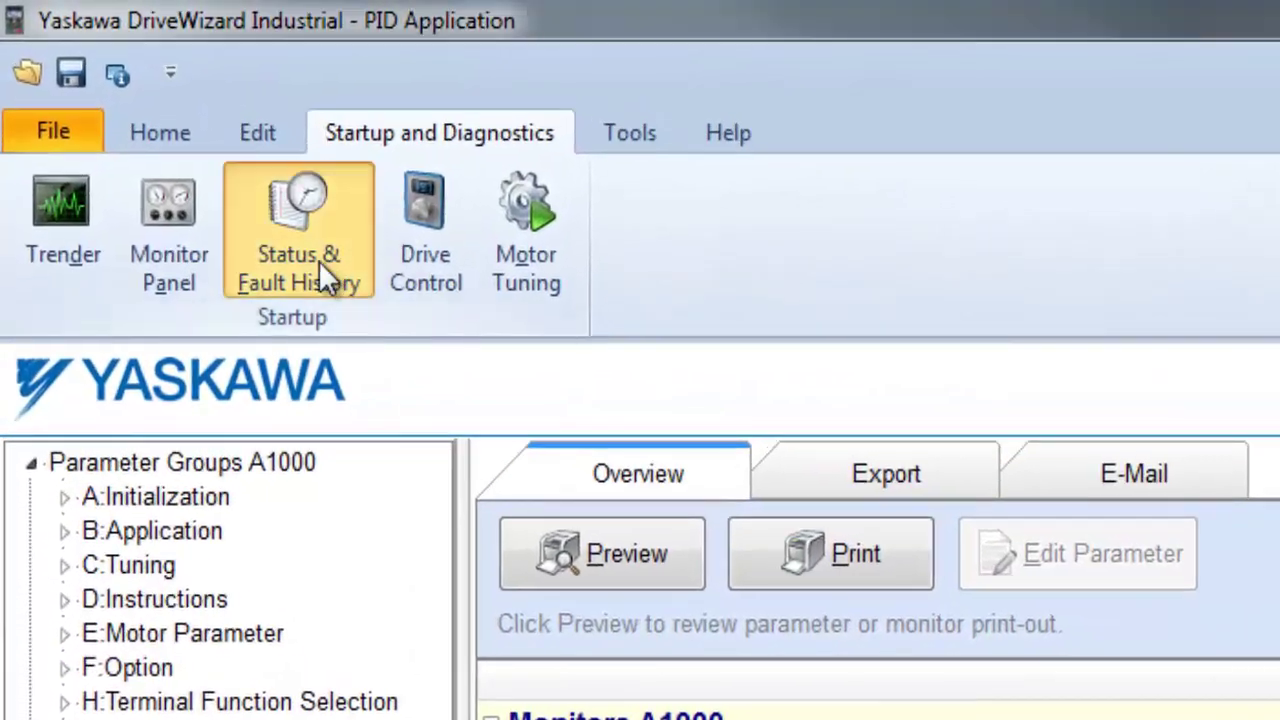
# - Open Status & Fault History and put U1-07 DC bus voltage in monitor slot 3
pyautogui.click(300, 254)
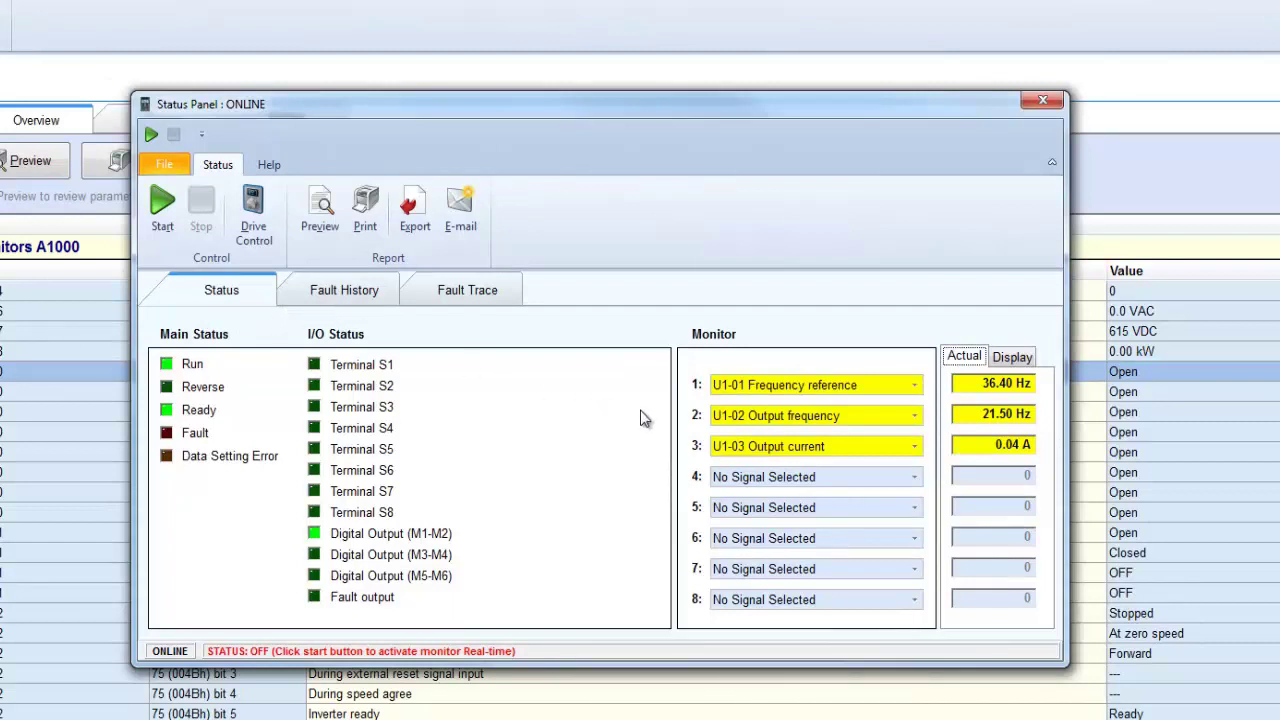
pyautogui.click(755, 447)
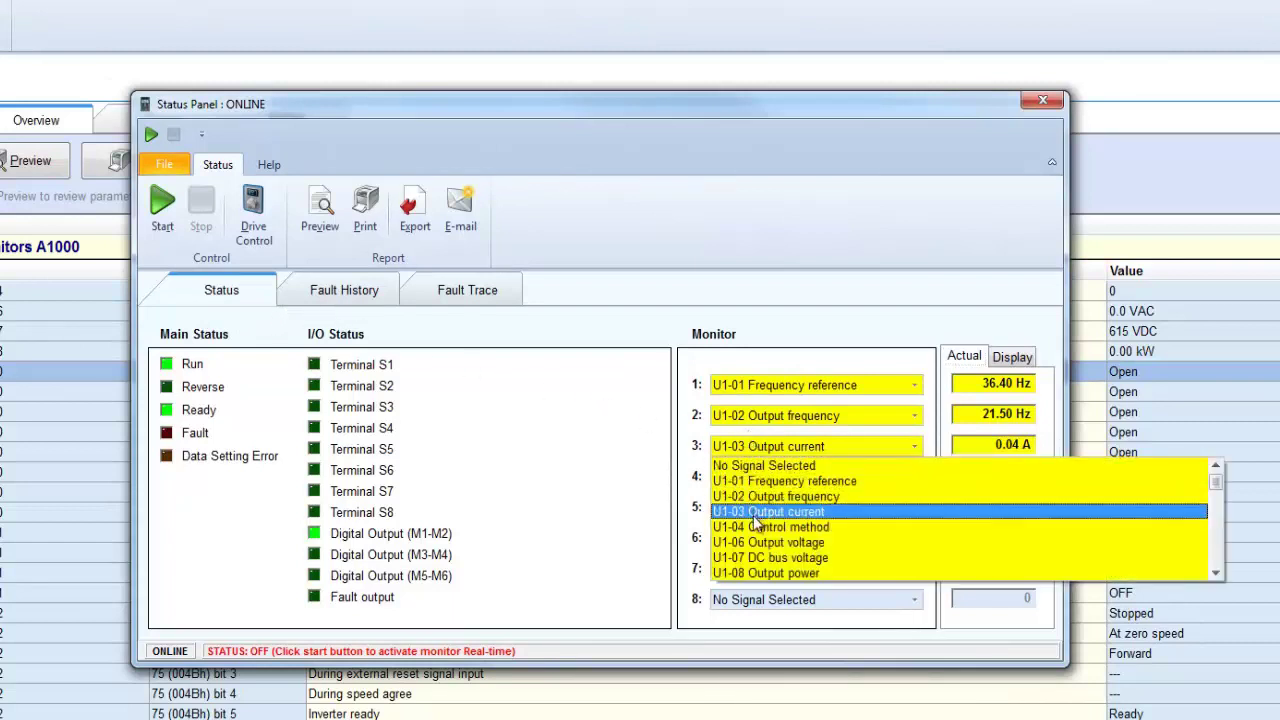
pyautogui.click(756, 558)
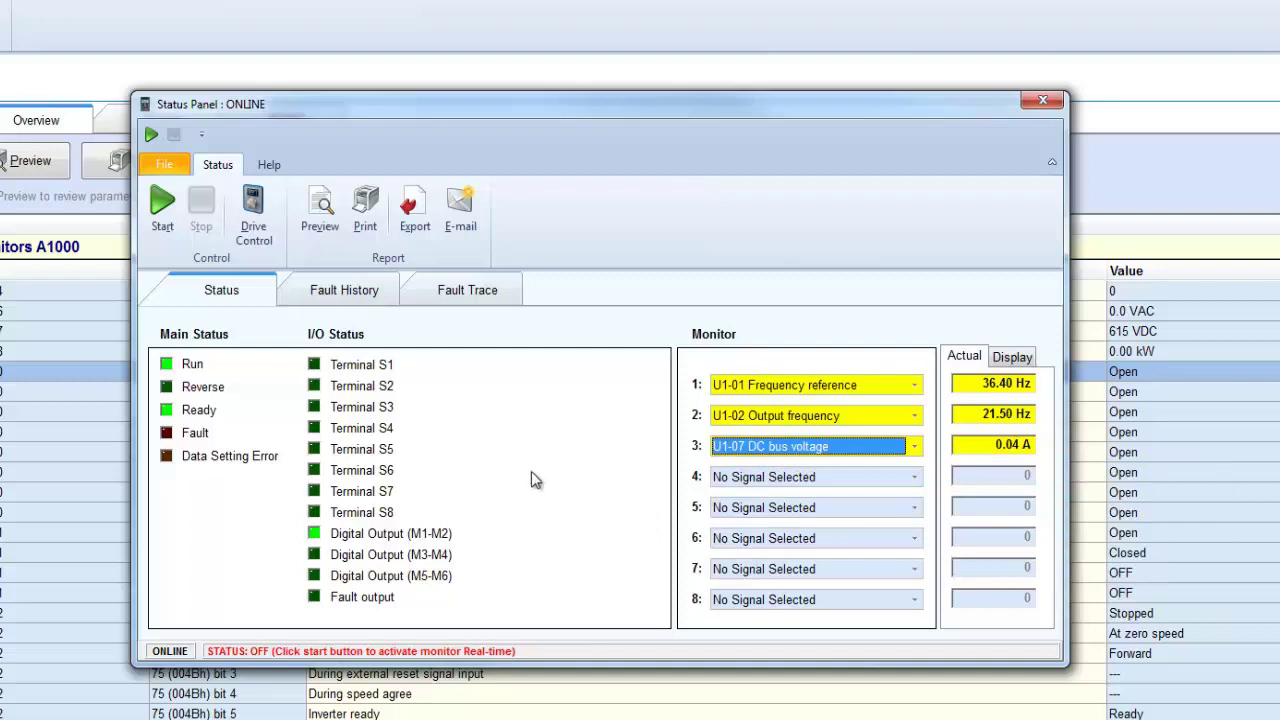
# - Review the fault history (EF3, oL2, RF) and the fault trace values
pyautogui.click(377, 301)
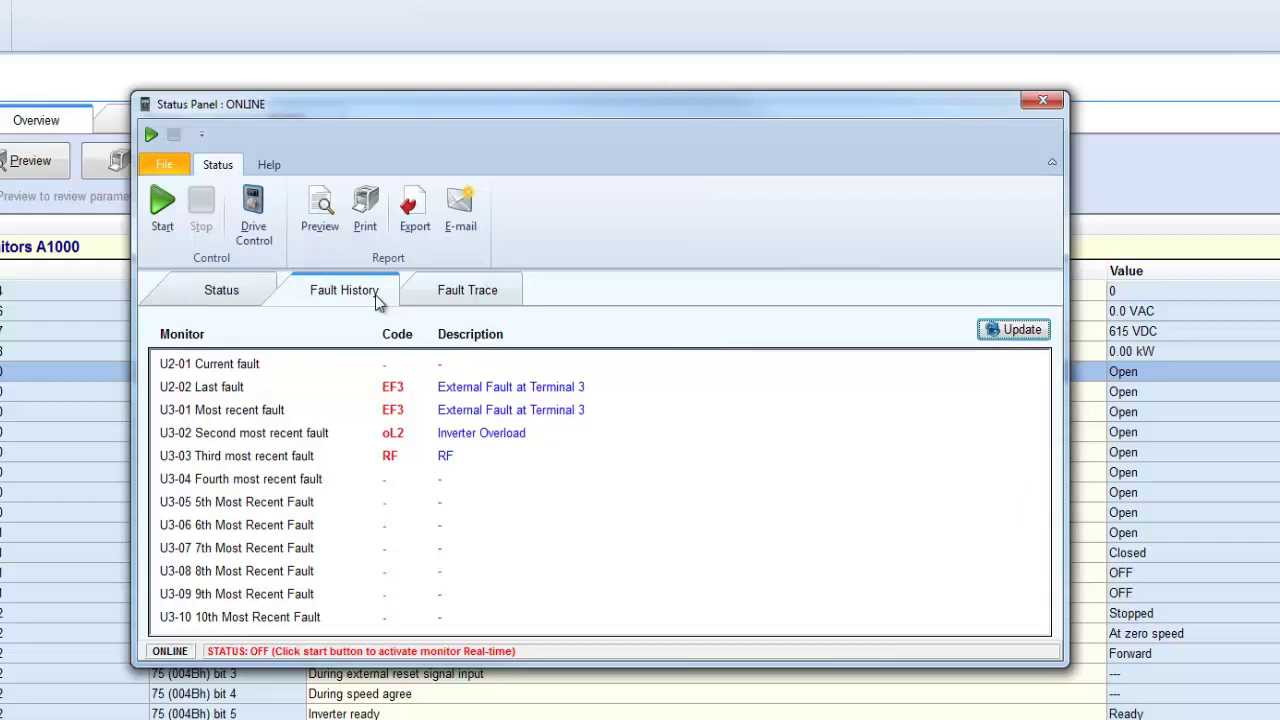
pyautogui.click(430, 304)
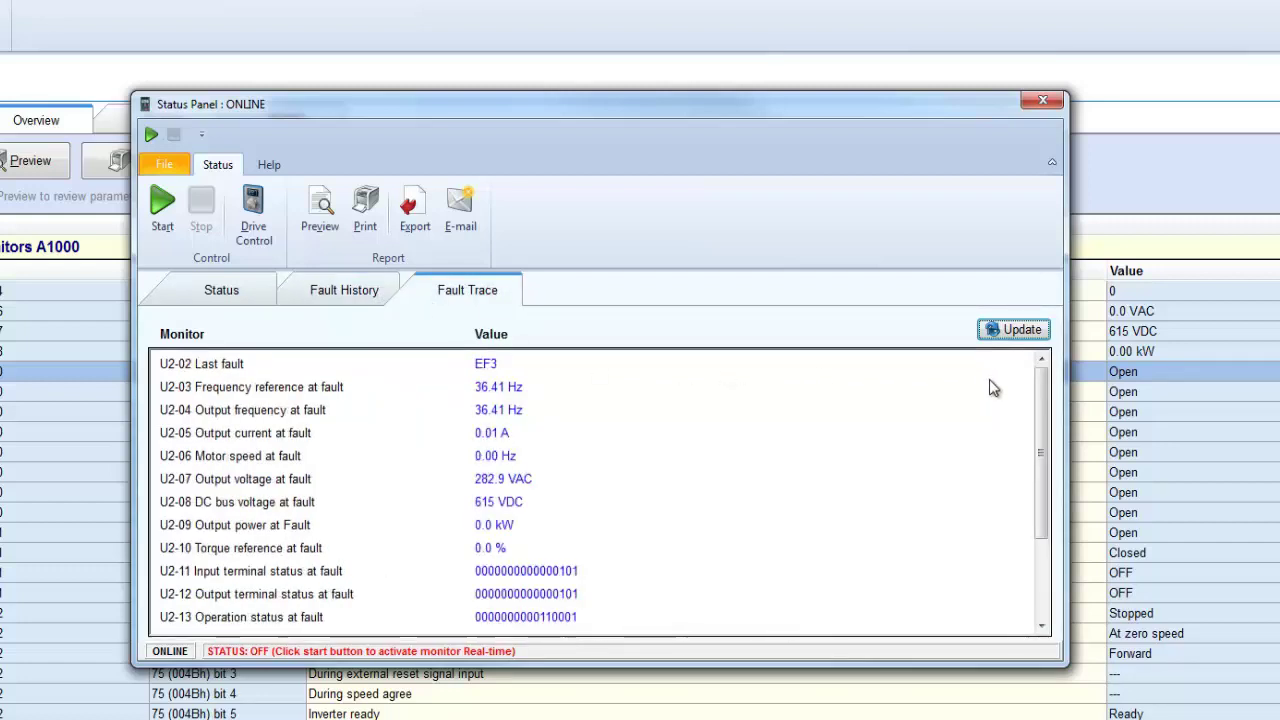
pyautogui.moveTo(1038, 426); pyautogui.dragTo(1041, 475)
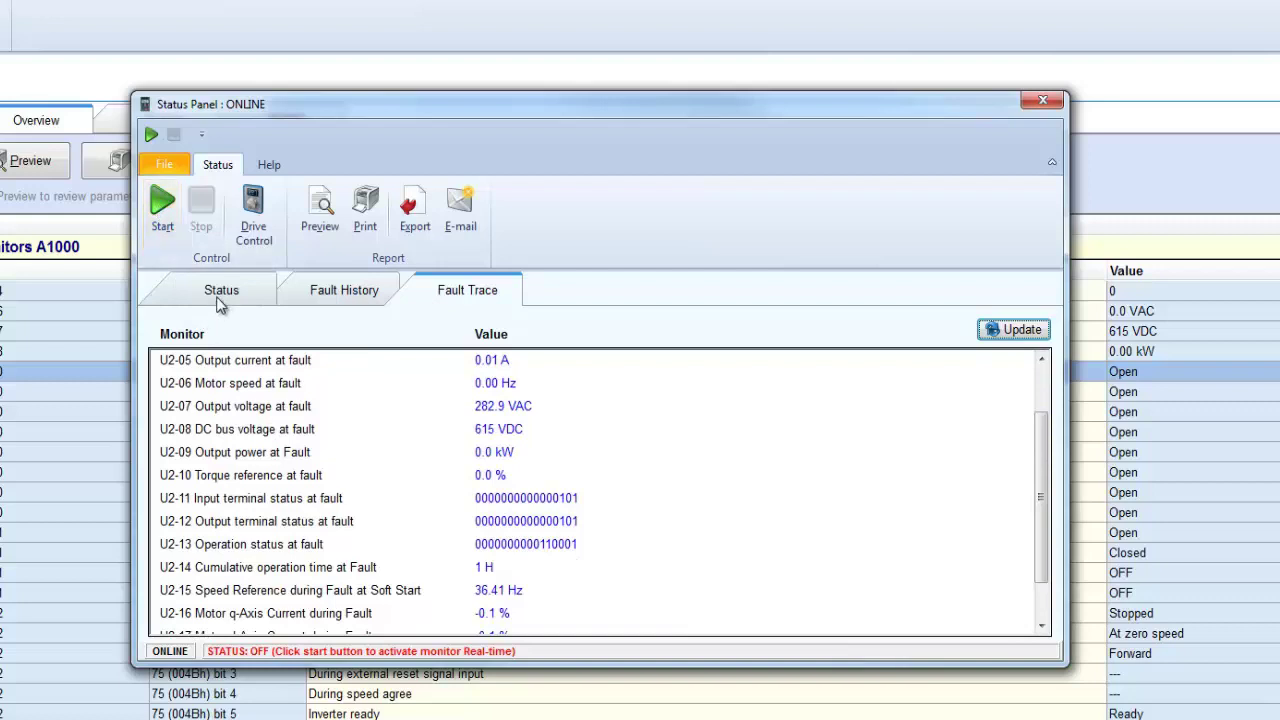
# - Start live status monitoring, then recheck the fault history and fault trace
pyautogui.click(216, 298)
pyautogui.click(172, 230)
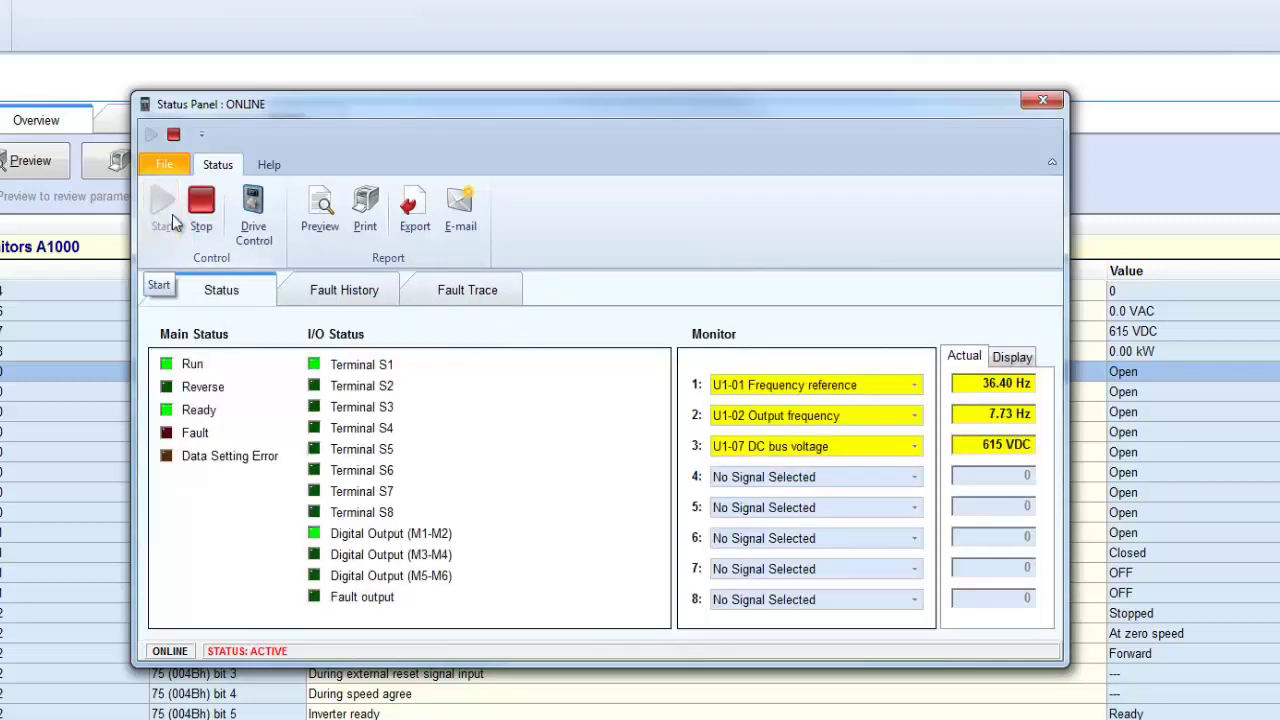
pyautogui.click(340, 295)
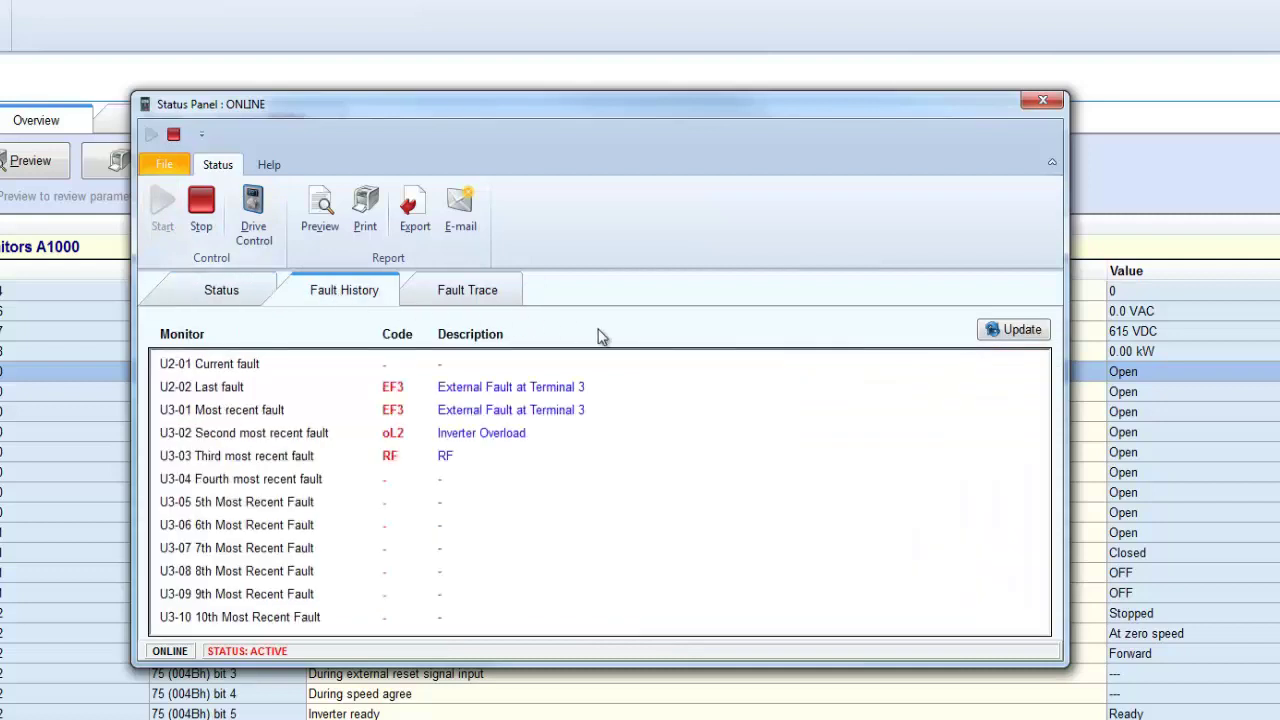
pyautogui.click(470, 285)
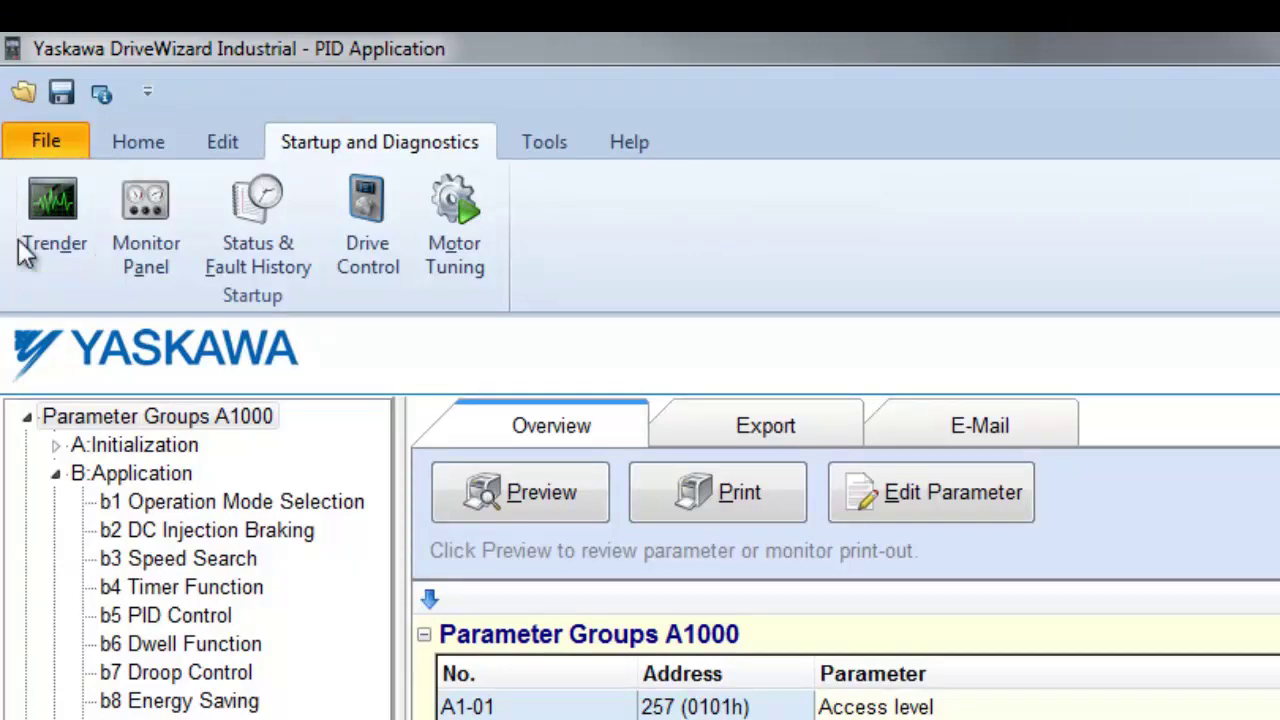
# - Trend U1-02 Output frequency as Signal 3 and record over a 3 min time span
pyautogui.click(48, 242)
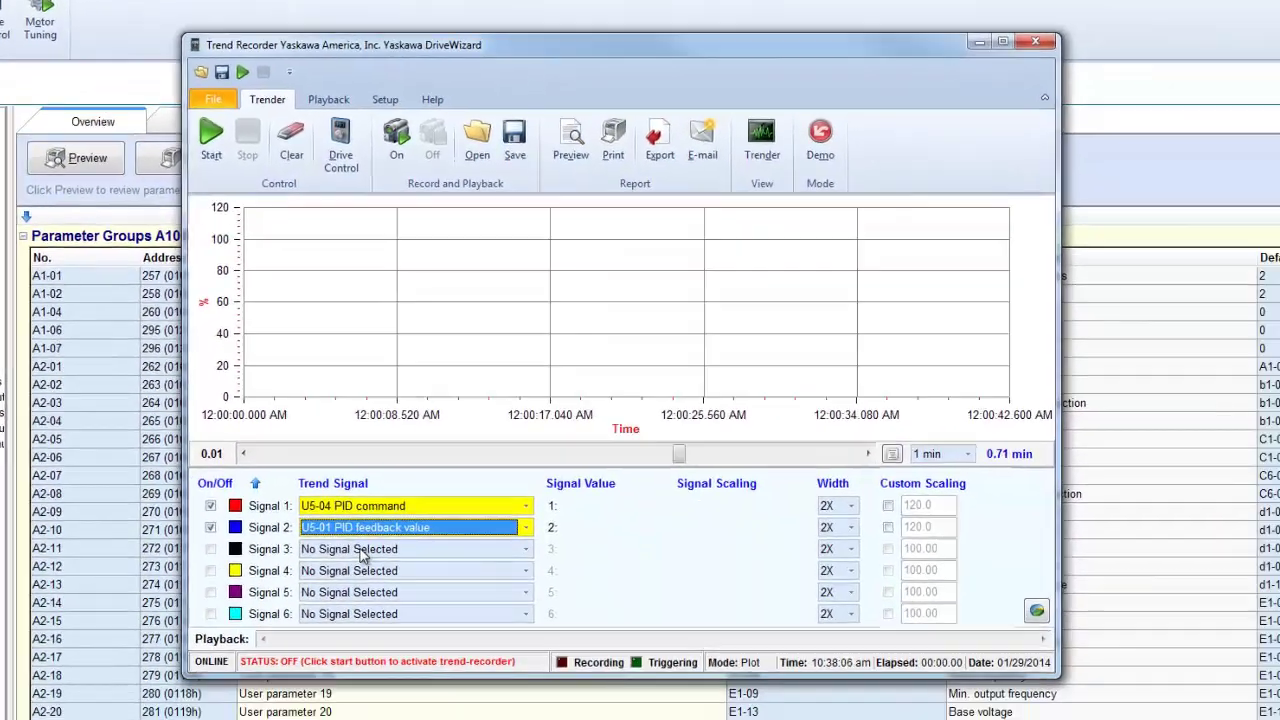
pyautogui.click(360, 549)
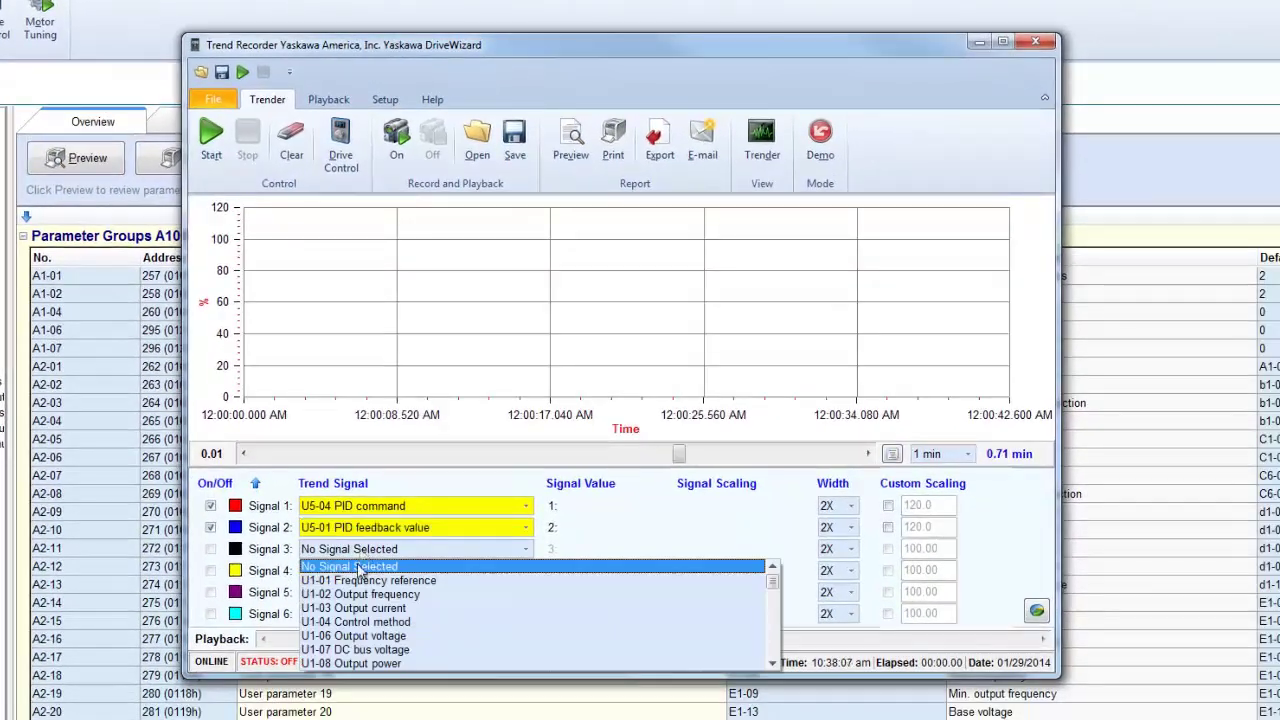
pyautogui.click(357, 594)
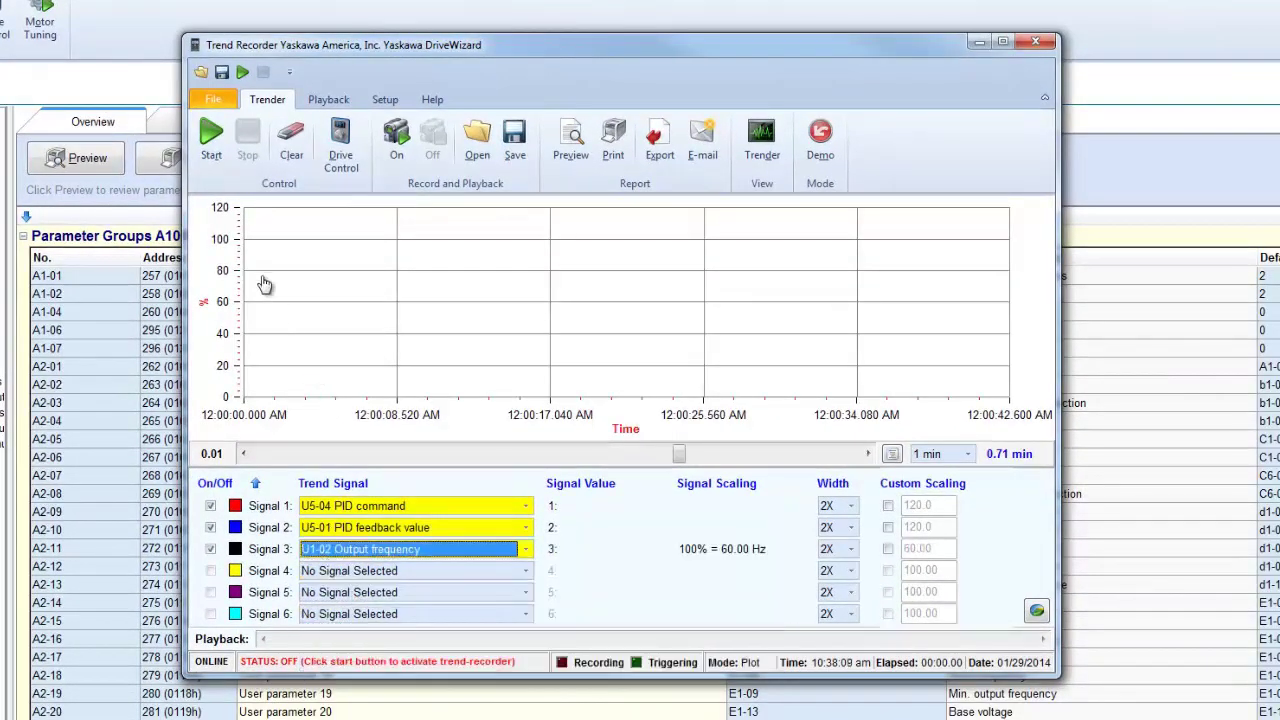
pyautogui.click(212, 140)
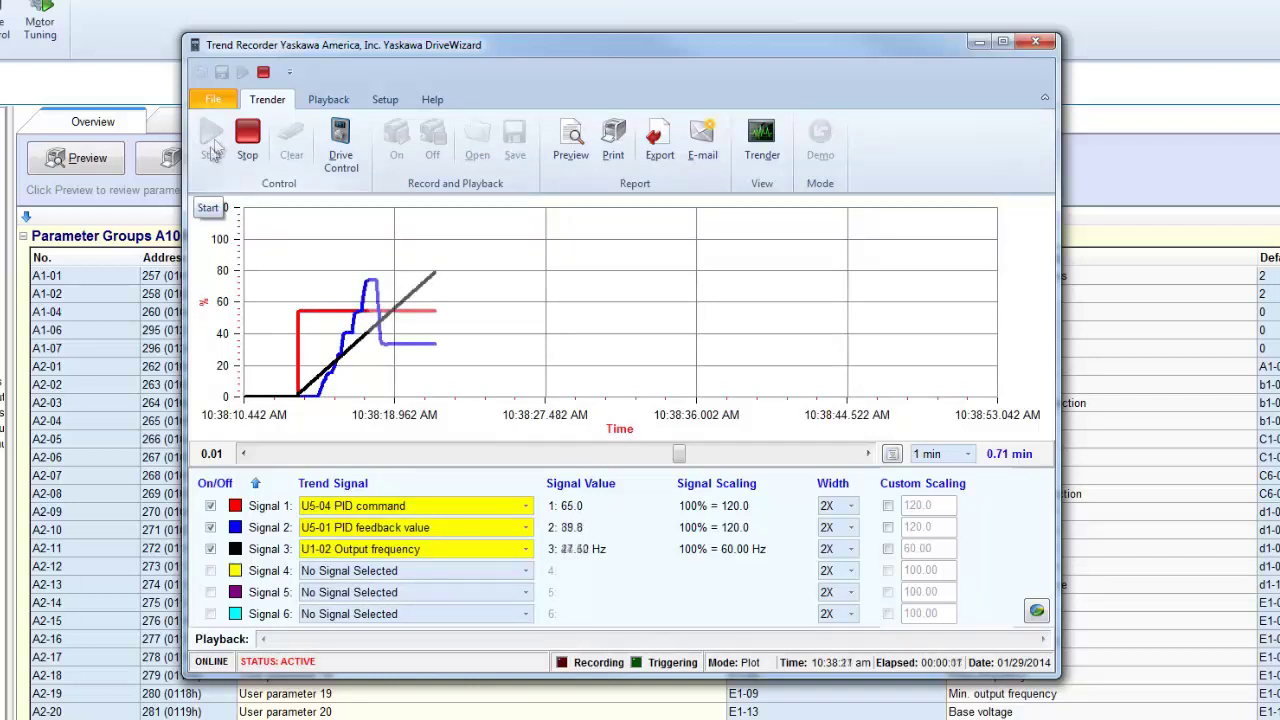
pyautogui.click(967, 454)
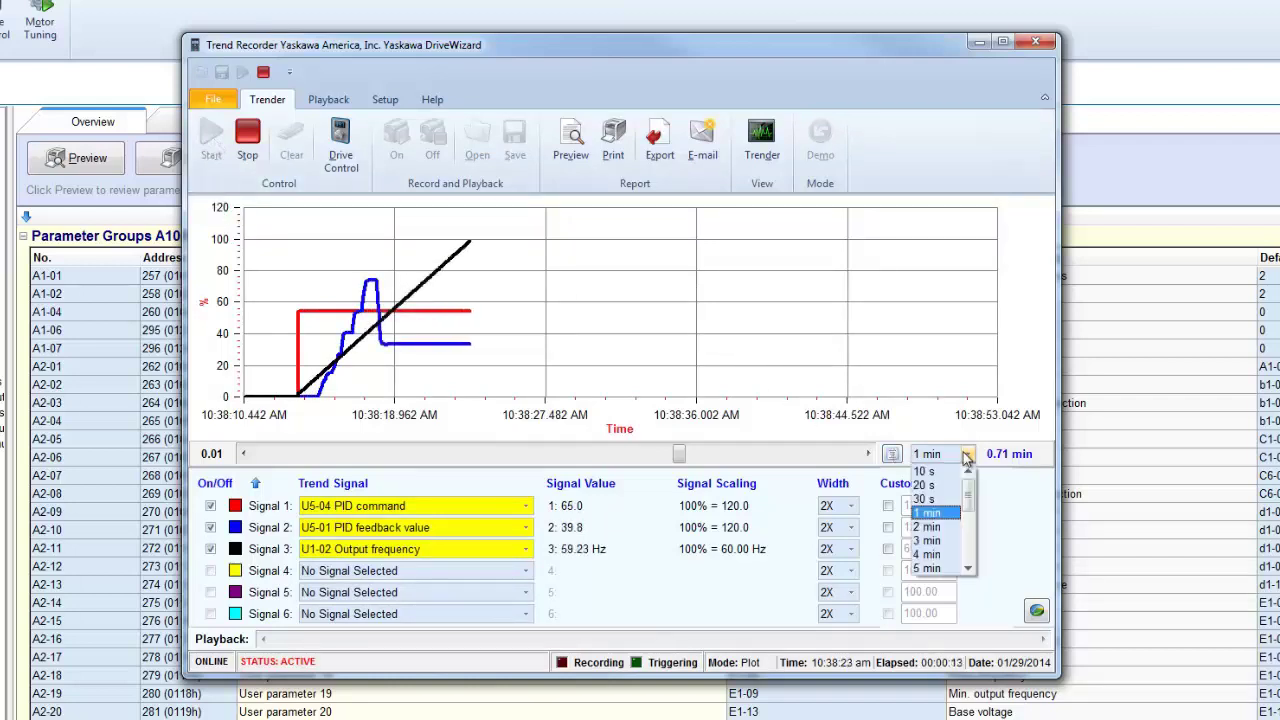
pyautogui.click(938, 541)
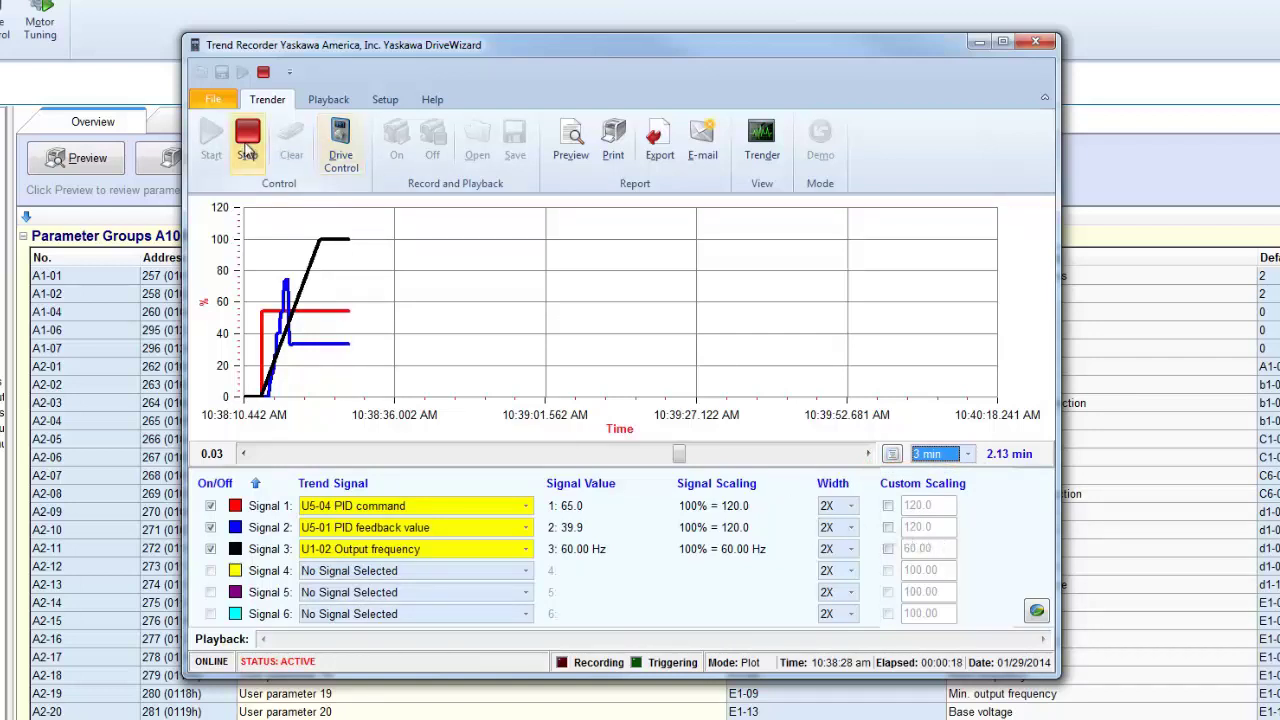
pyautogui.click(247, 147)
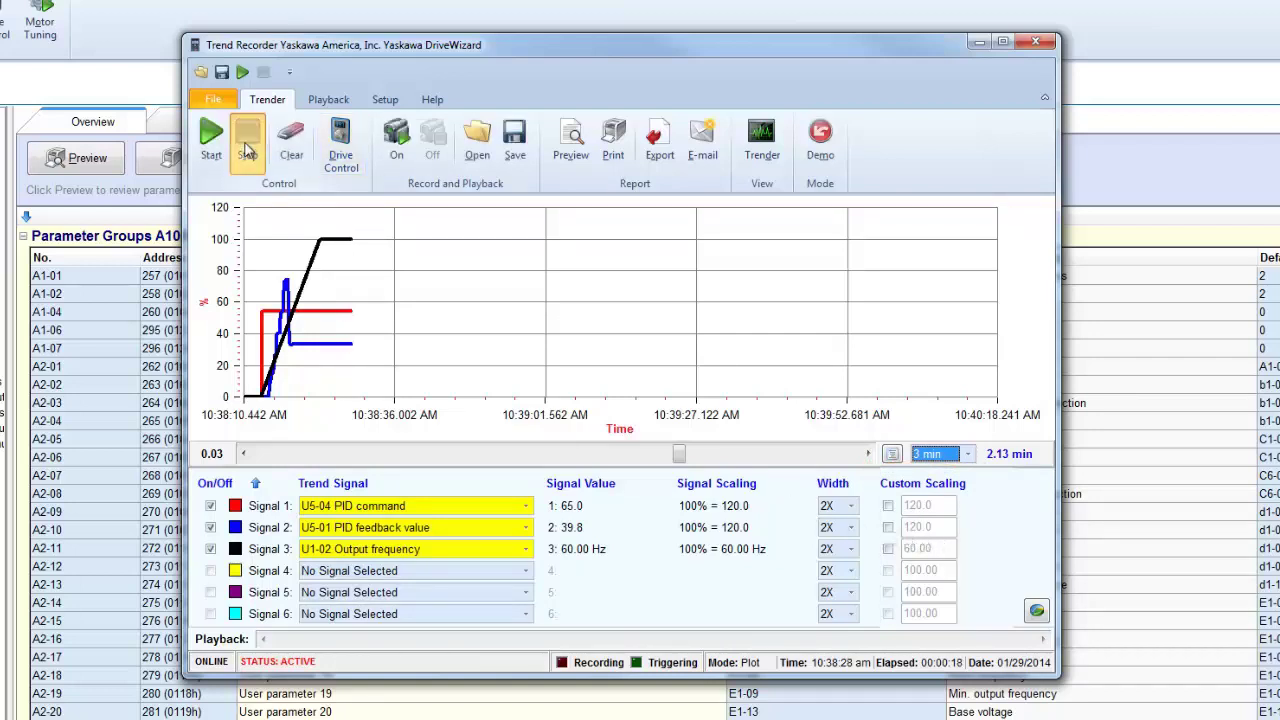
# - Give Signal 1 a custom scaling of 60 and restart trending
pyautogui.click(888, 505)
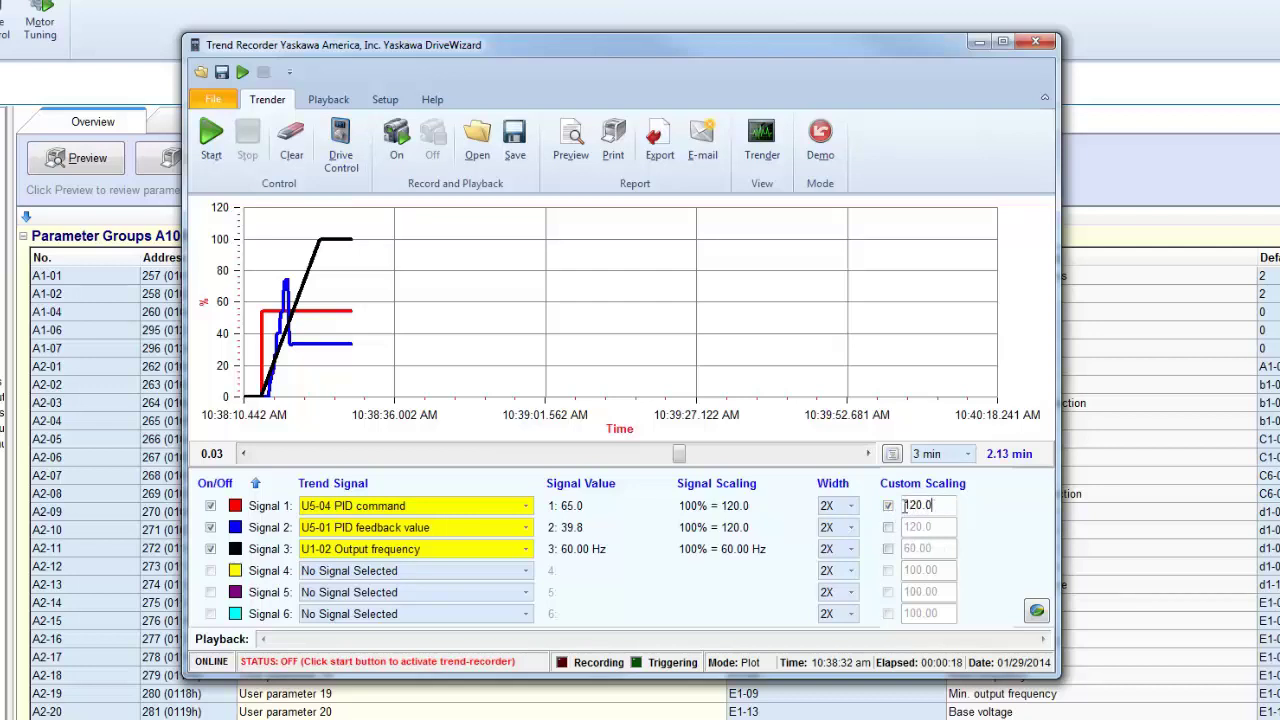
pyautogui.doubleClick(904, 505)
pyautogui.write('60')
pyautogui.click(211, 134)
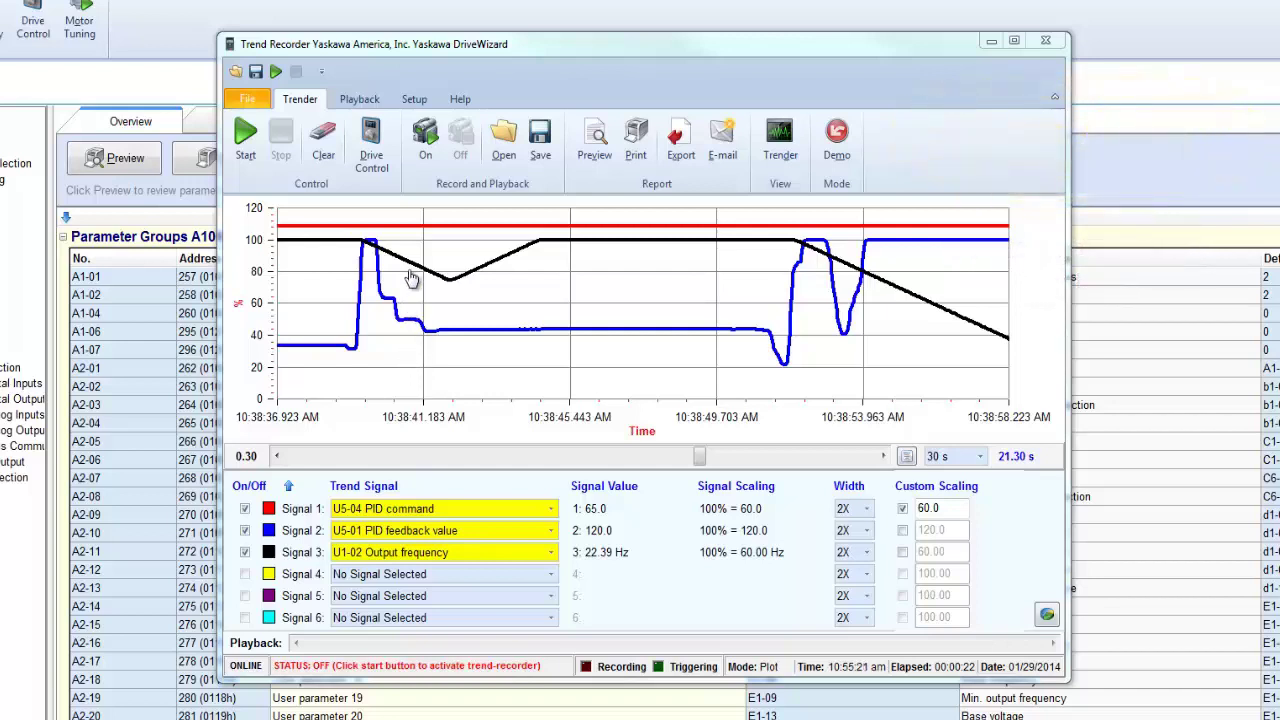
# - In Setup > Triggering, use Signal 1 as source with level 35 and Fall edge triggering
pyautogui.click(414, 100)
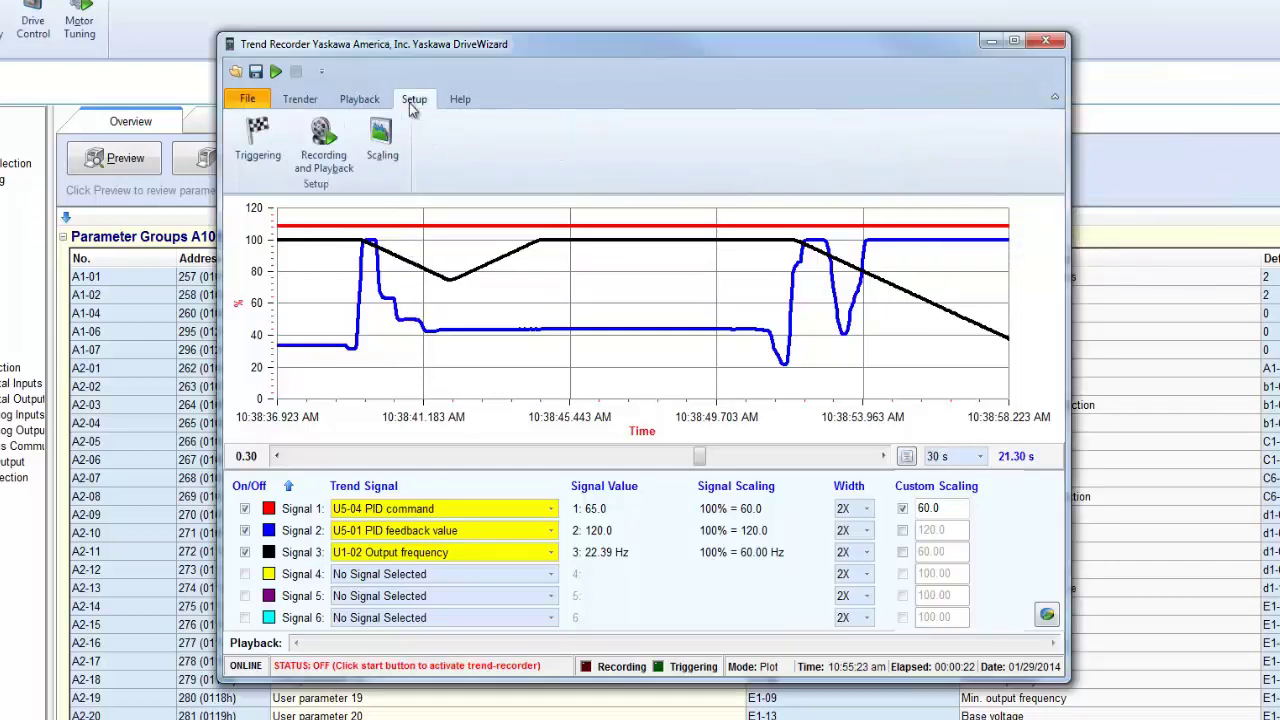
pyautogui.click(258, 145)
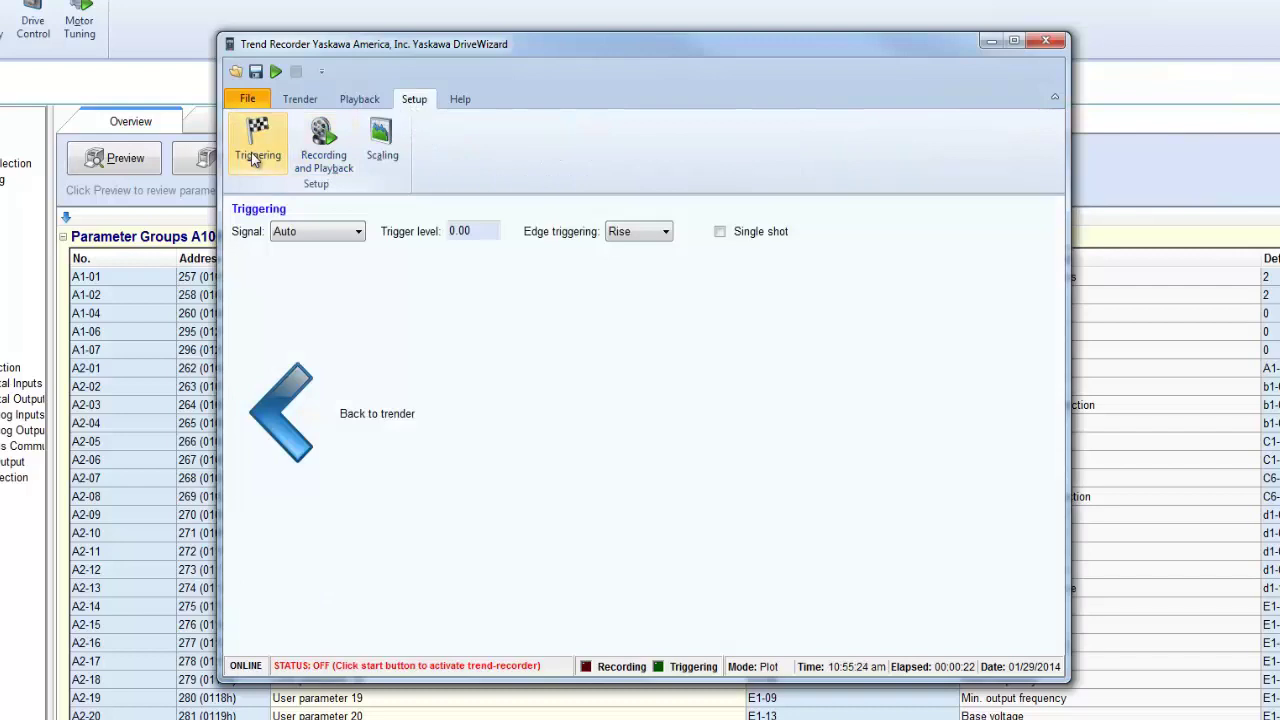
pyautogui.click(321, 240)
pyautogui.click(318, 262)
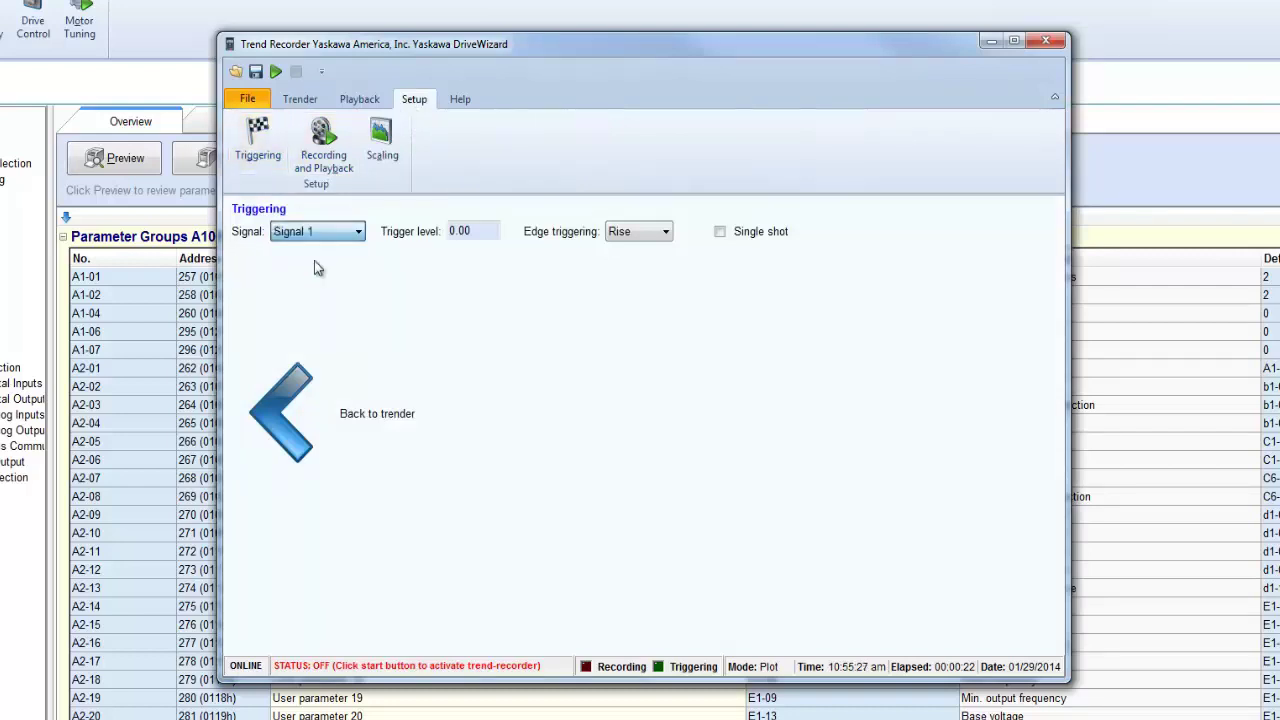
pyautogui.click(452, 231)
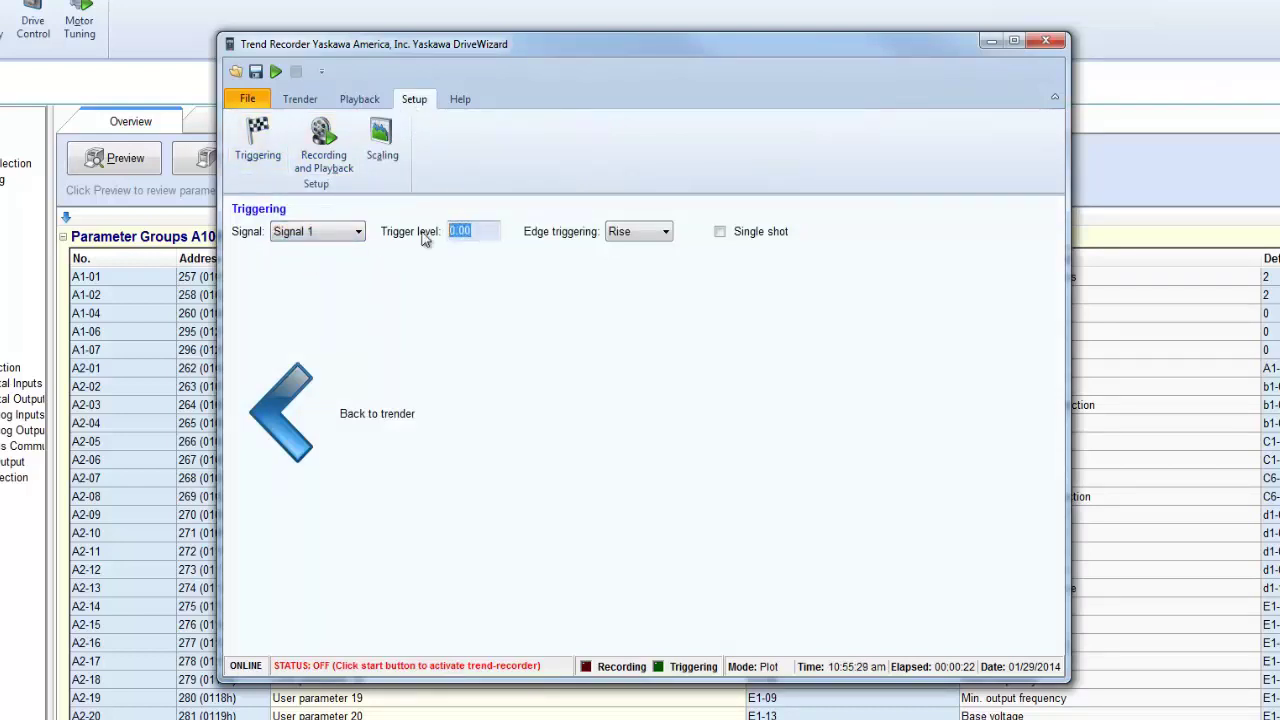
pyautogui.write('35')
pyautogui.click(659, 240)
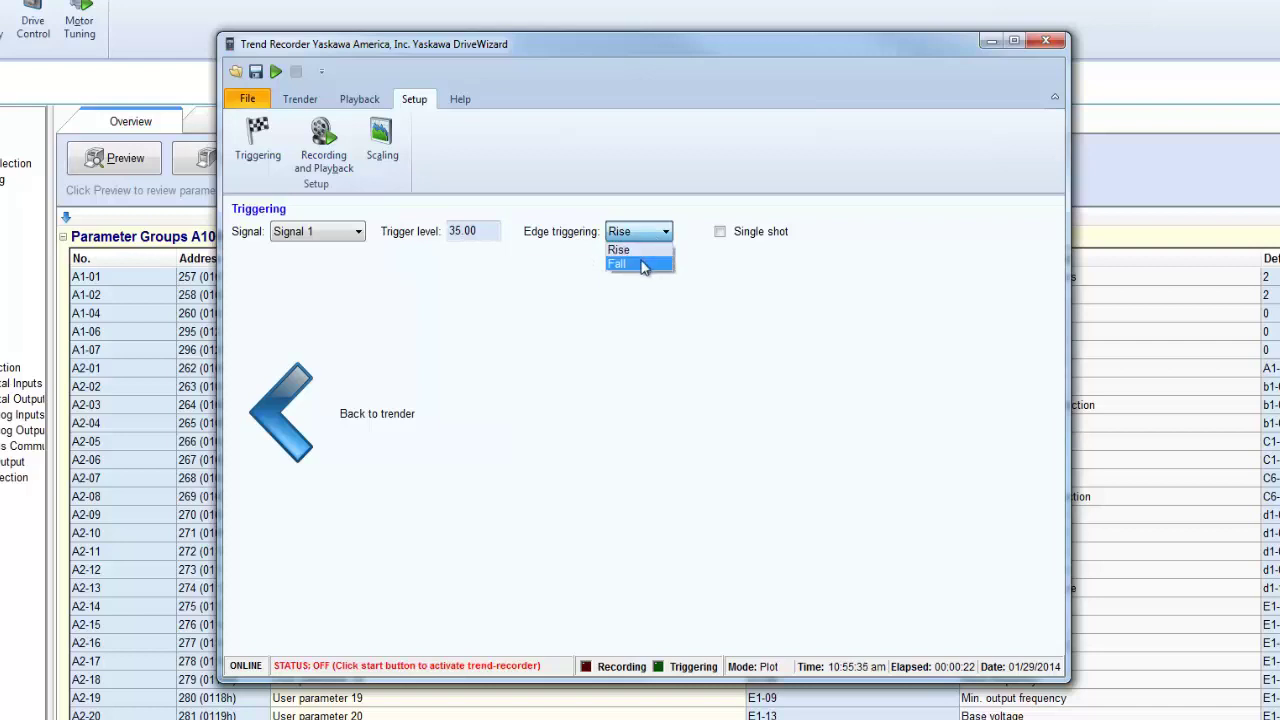
pyautogui.click(644, 264)
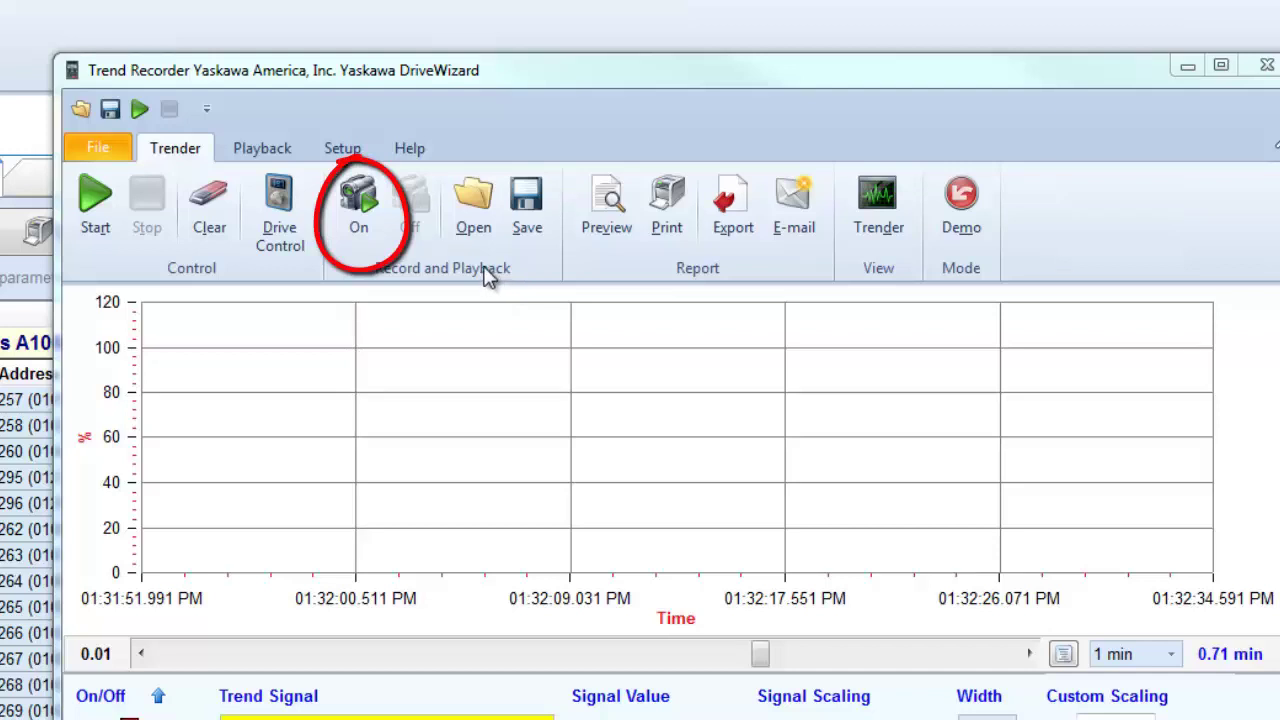
# - Turn on recording to file, discard the previous recording, start trending, and bring up the export options
pyautogui.click(375, 215)
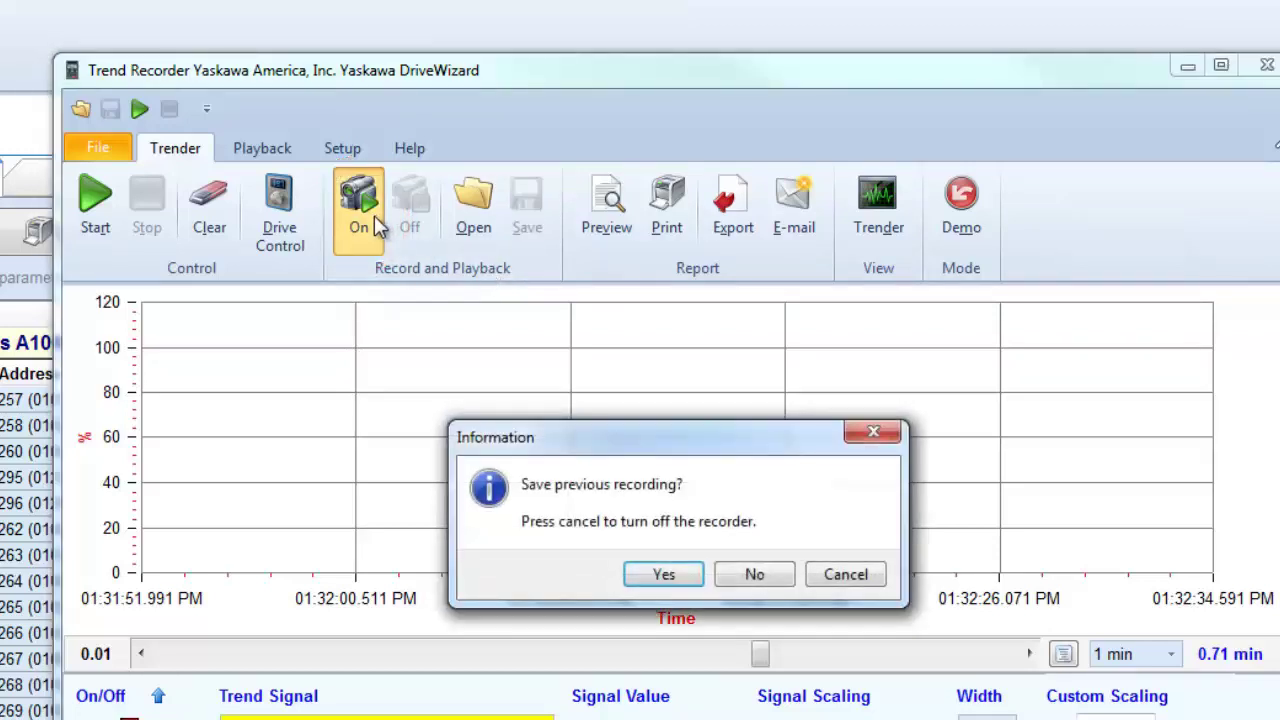
pyautogui.click(730, 582)
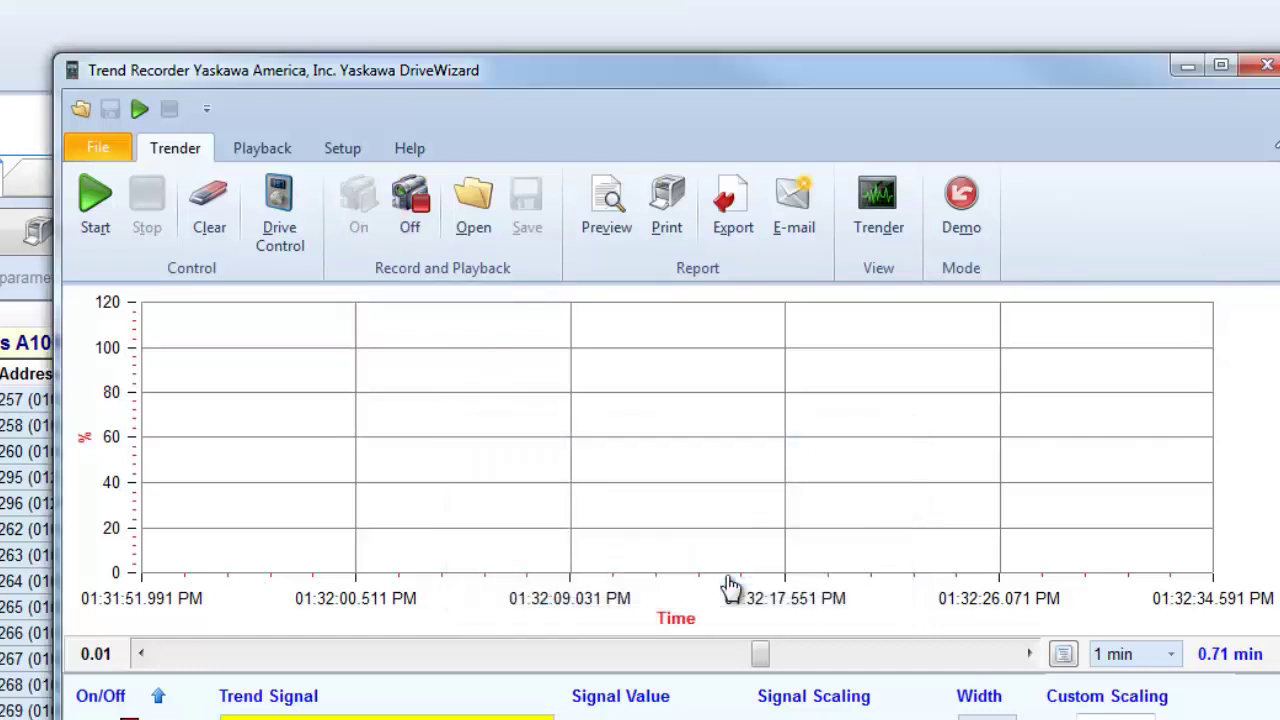
pyautogui.click(104, 216)
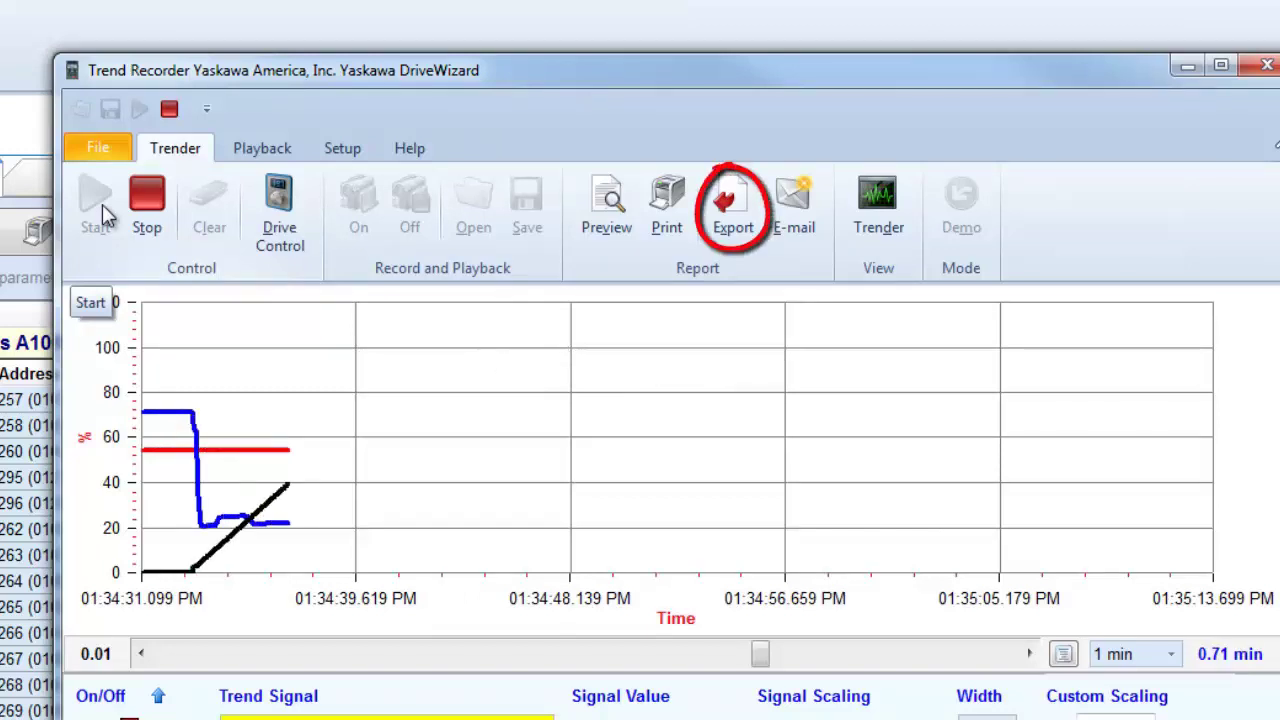
pyautogui.click(717, 230)
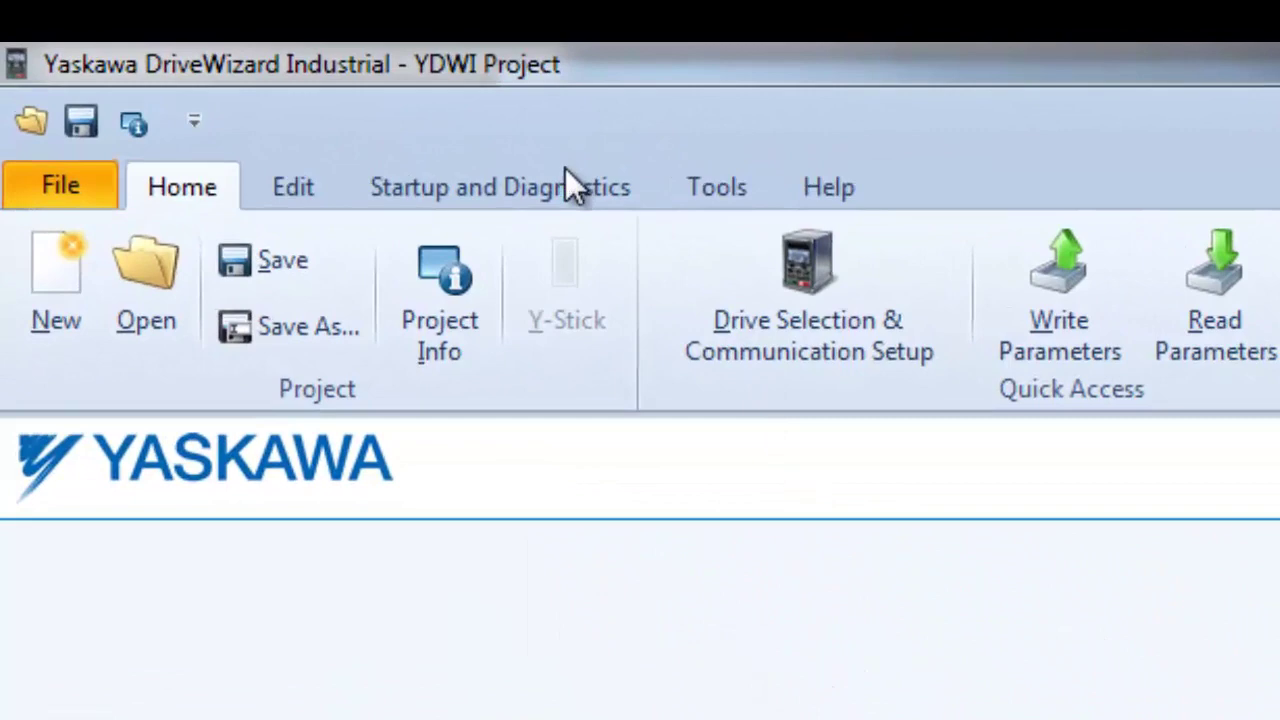
# - Open Drive Control from Startup and Diagnostics and accept the safety warning
pyautogui.click(568, 185)
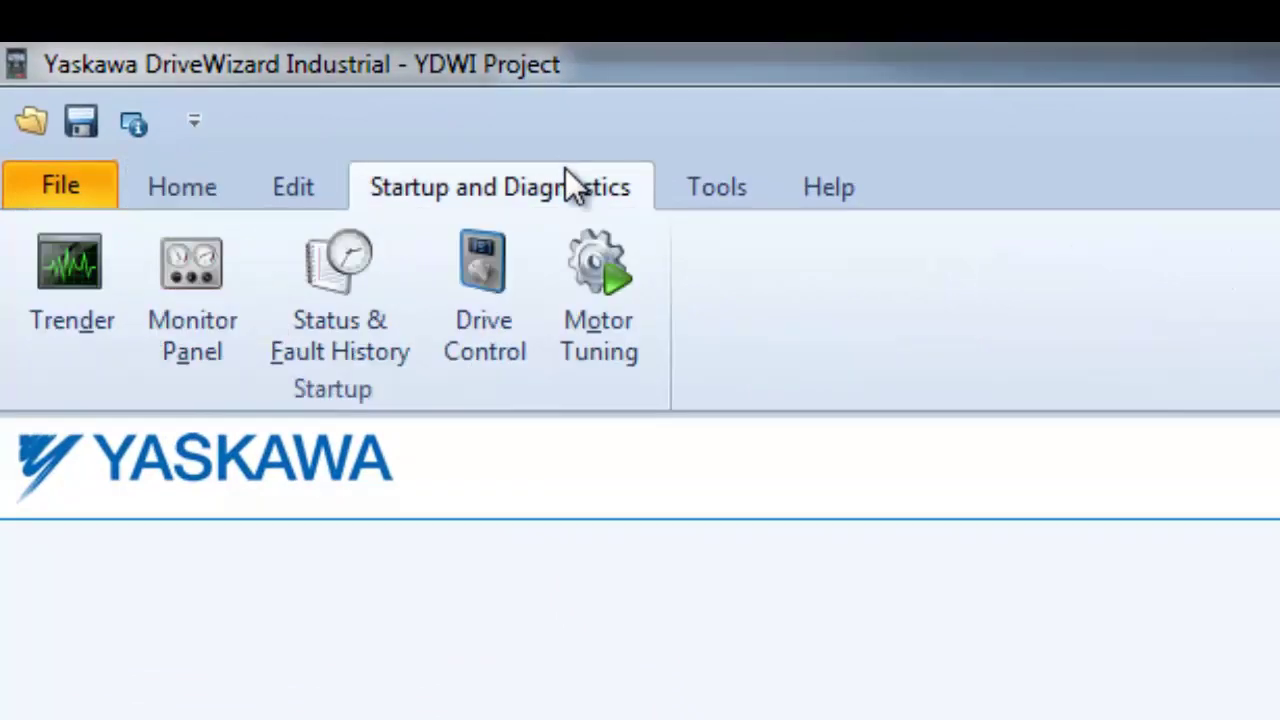
pyautogui.click(497, 357)
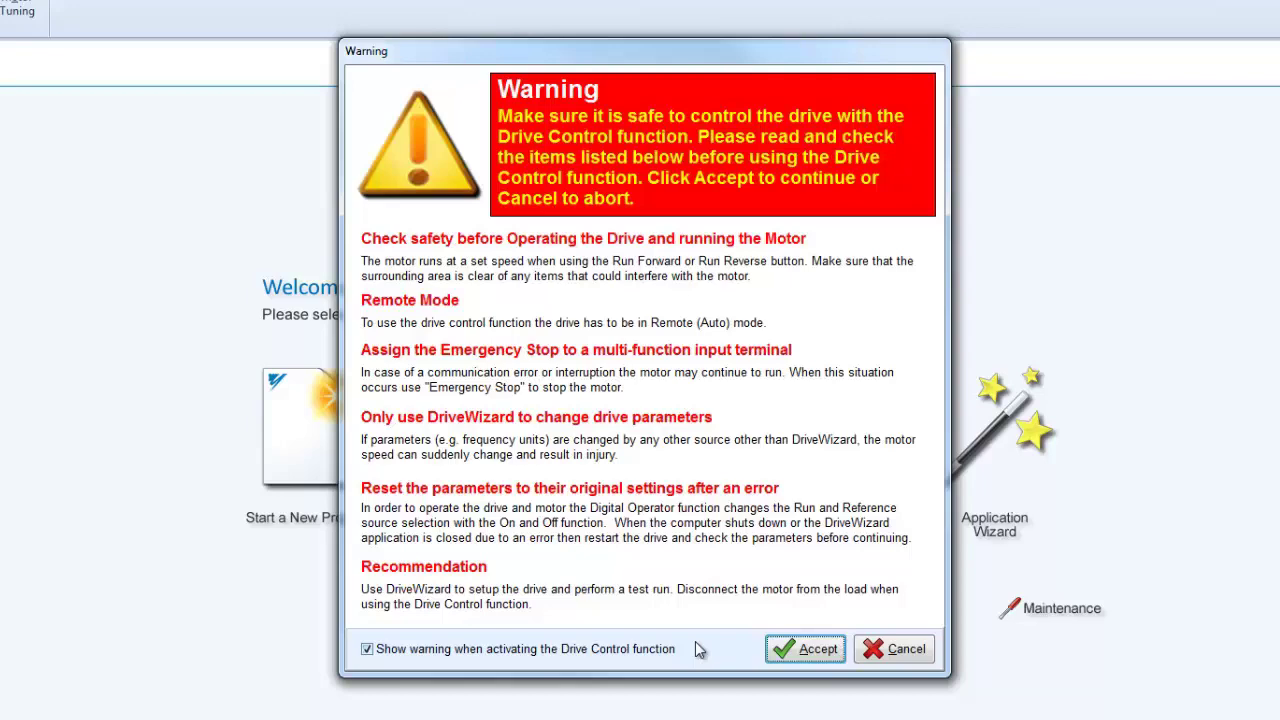
pyautogui.click(800, 648)
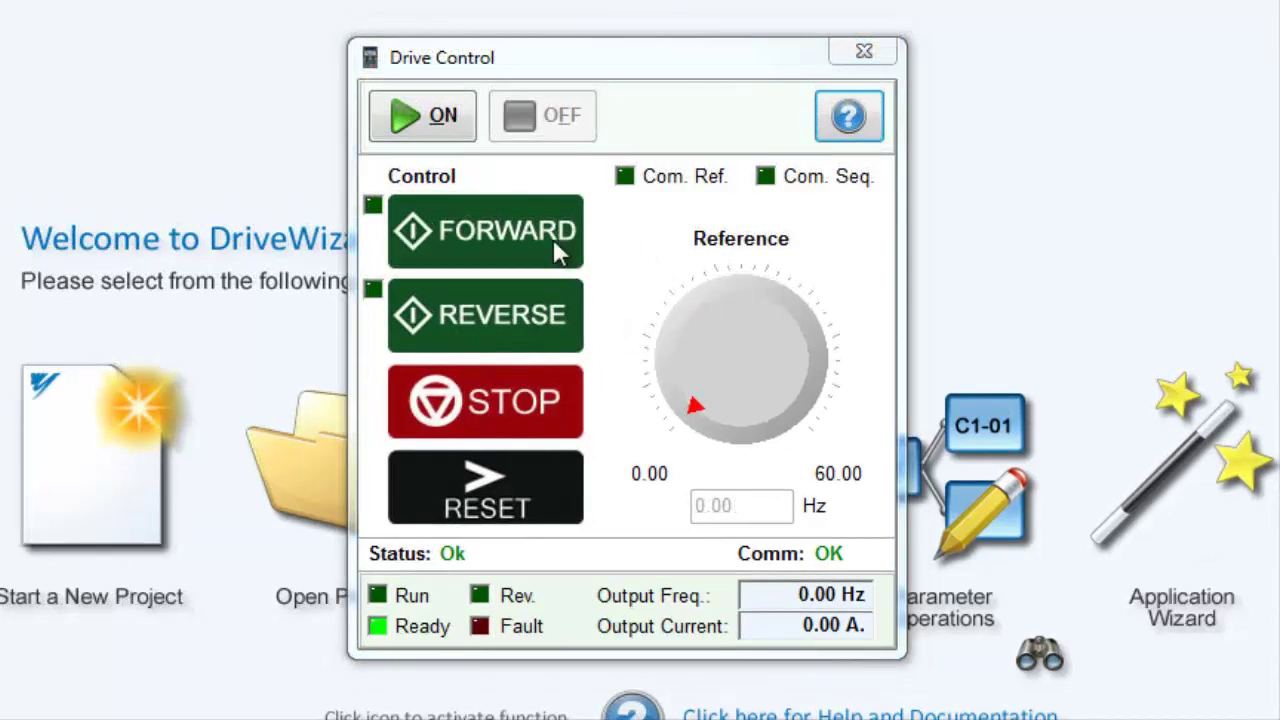
# - Toggle PC control ON, OFF and ON again, then raise the speed reference with the knob
pyautogui.click(458, 136)
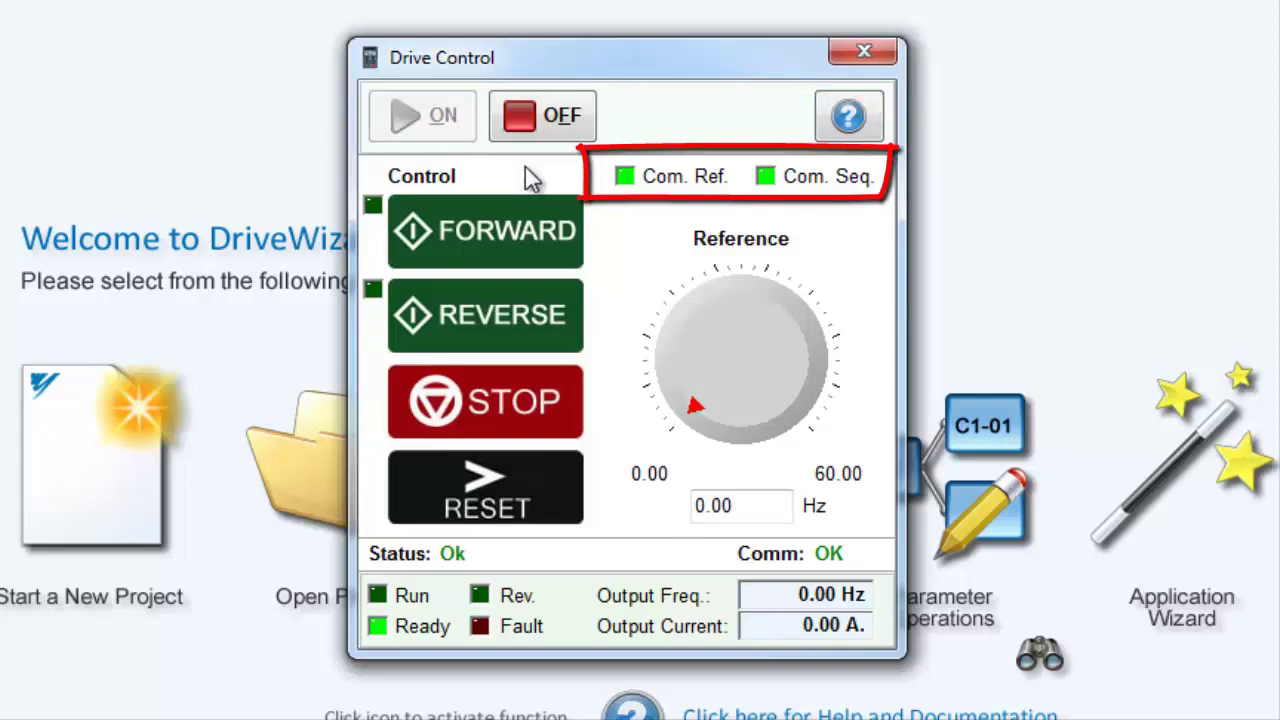
pyautogui.click(556, 122)
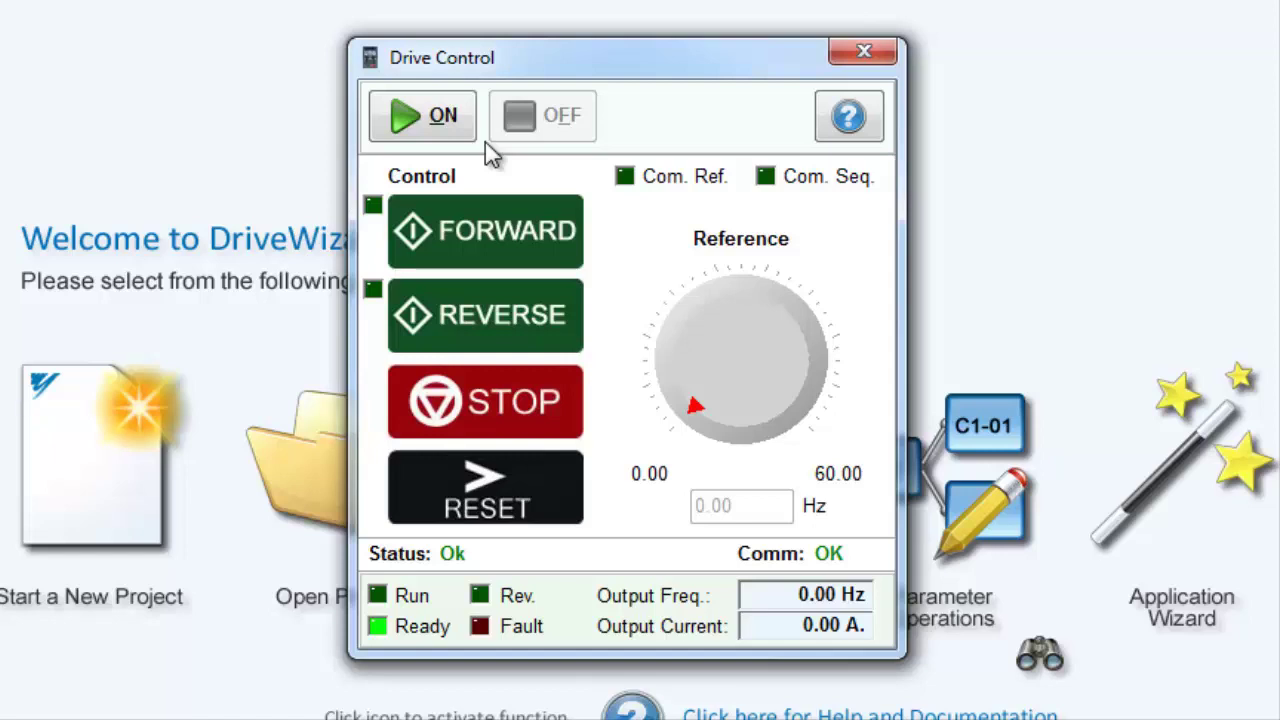
pyautogui.click(463, 133)
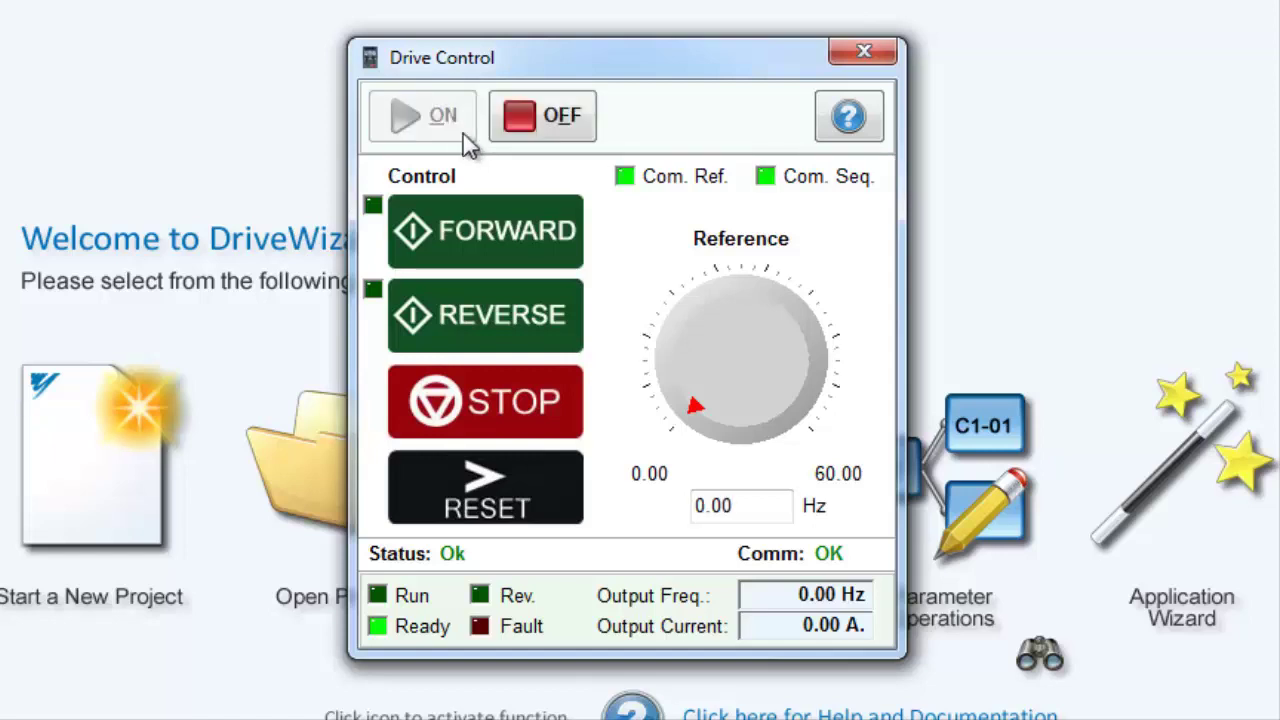
pyautogui.moveTo(691, 349); pyautogui.dragTo(771, 429)
# - Run the motor forward at a 30.00 Hz reference, then stop it
pyautogui.doubleClick(766, 500)
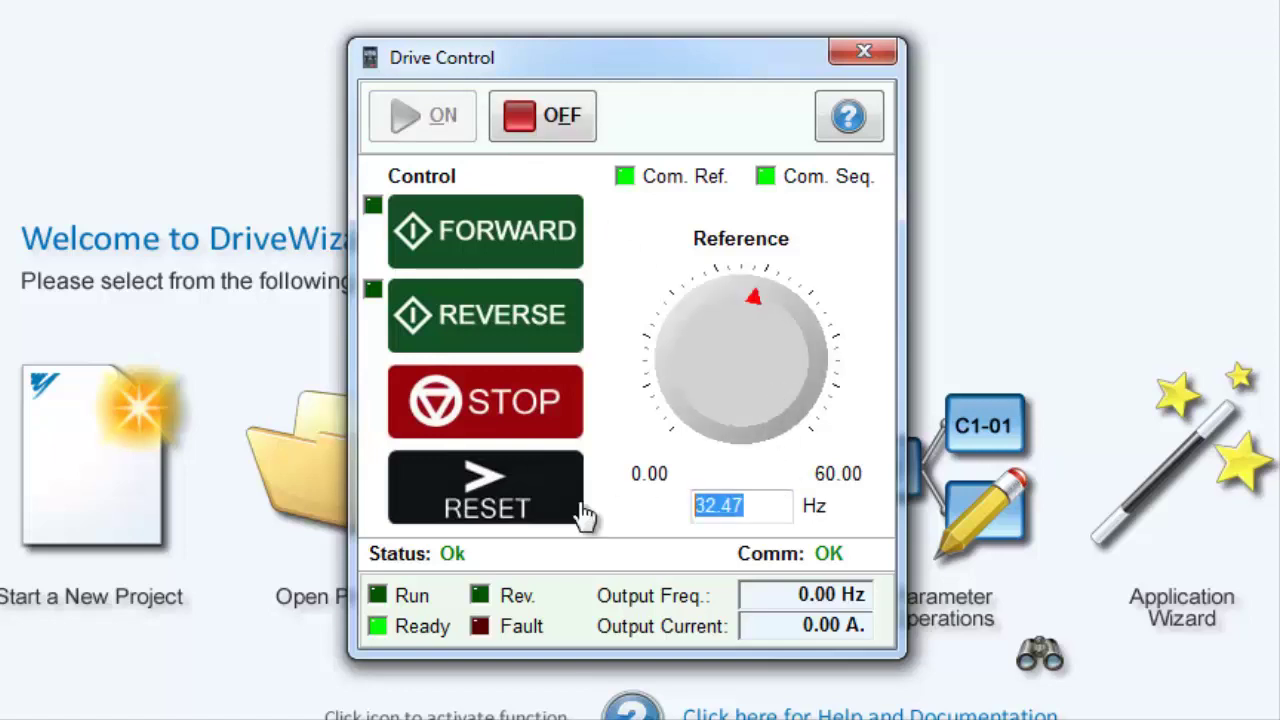
pyautogui.write('30.00')
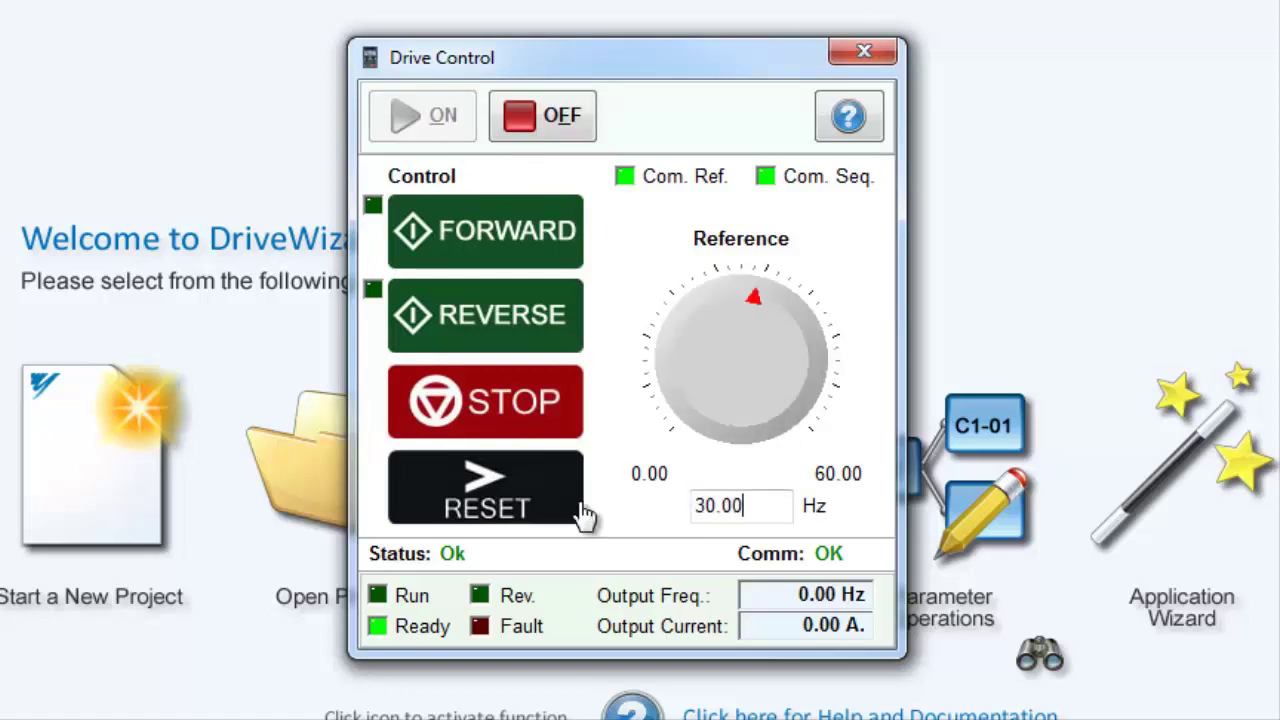
pyautogui.click(555, 237)
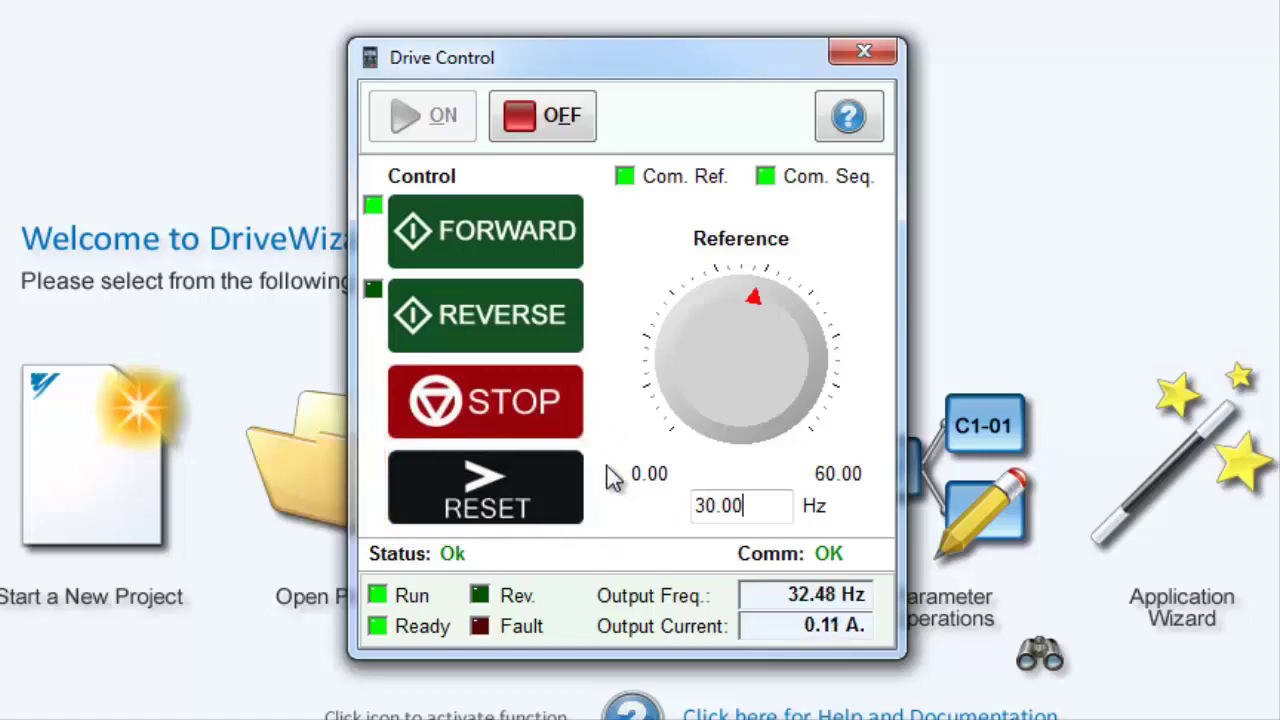
pyautogui.click(525, 420)
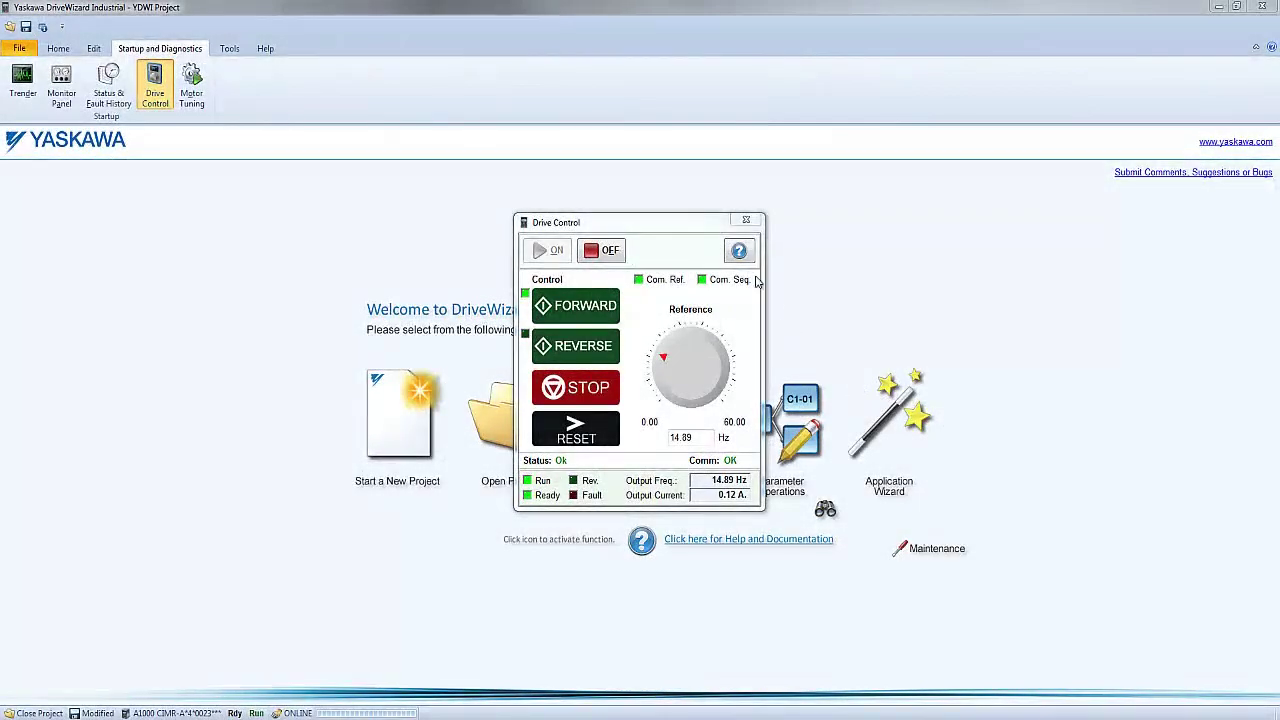
# - Reopen Drive Control past the safety warning, stop the motor, switch the drive off and close it
pyautogui.click(745, 220)
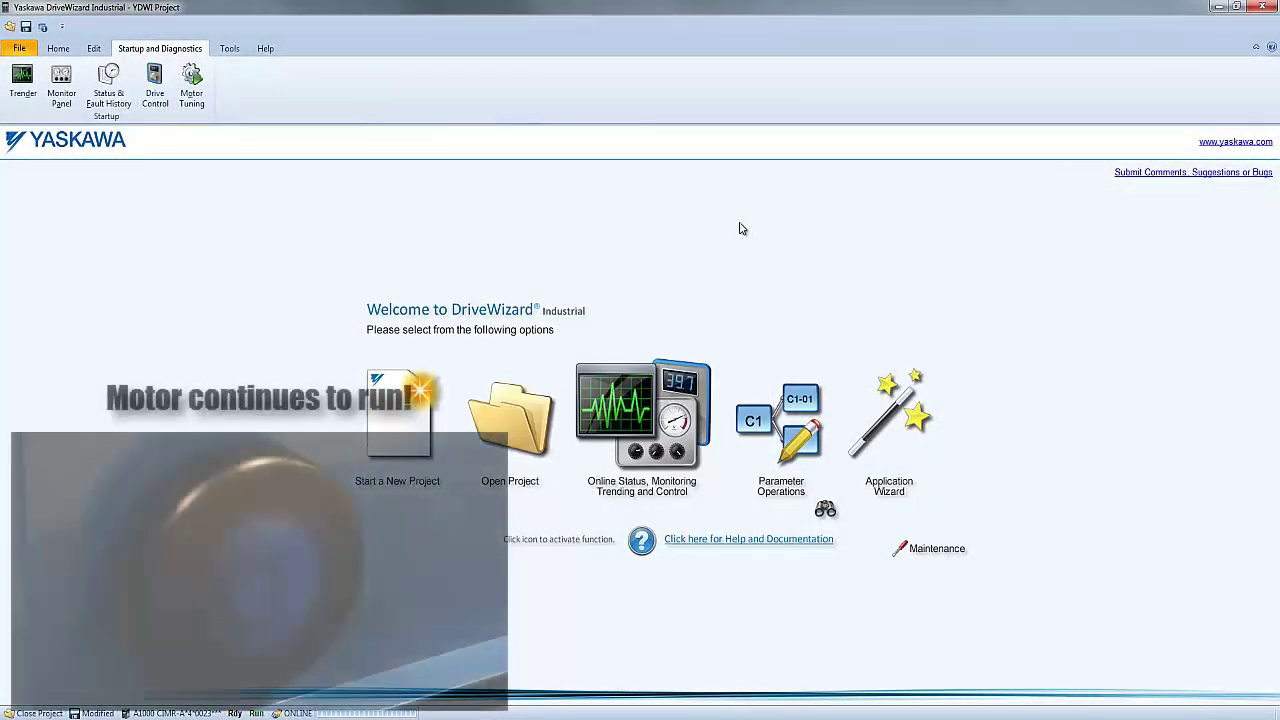
pyautogui.click(156, 100)
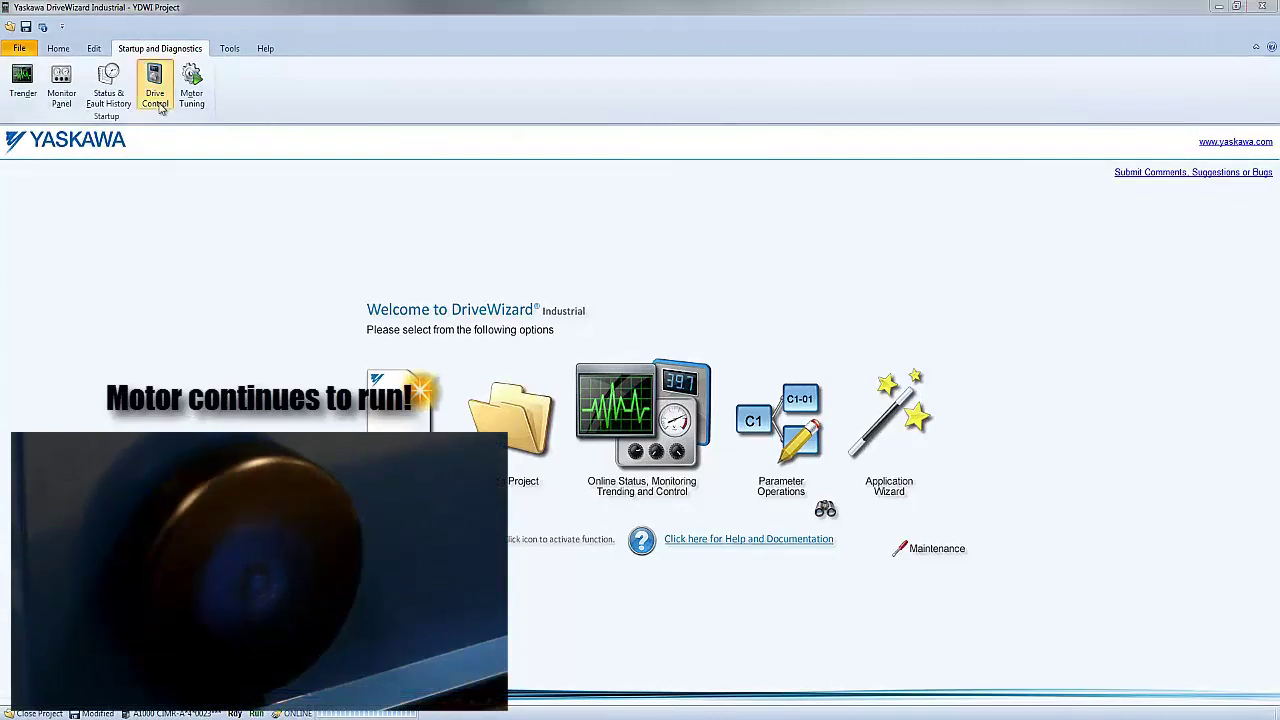
pyautogui.click(760, 579)
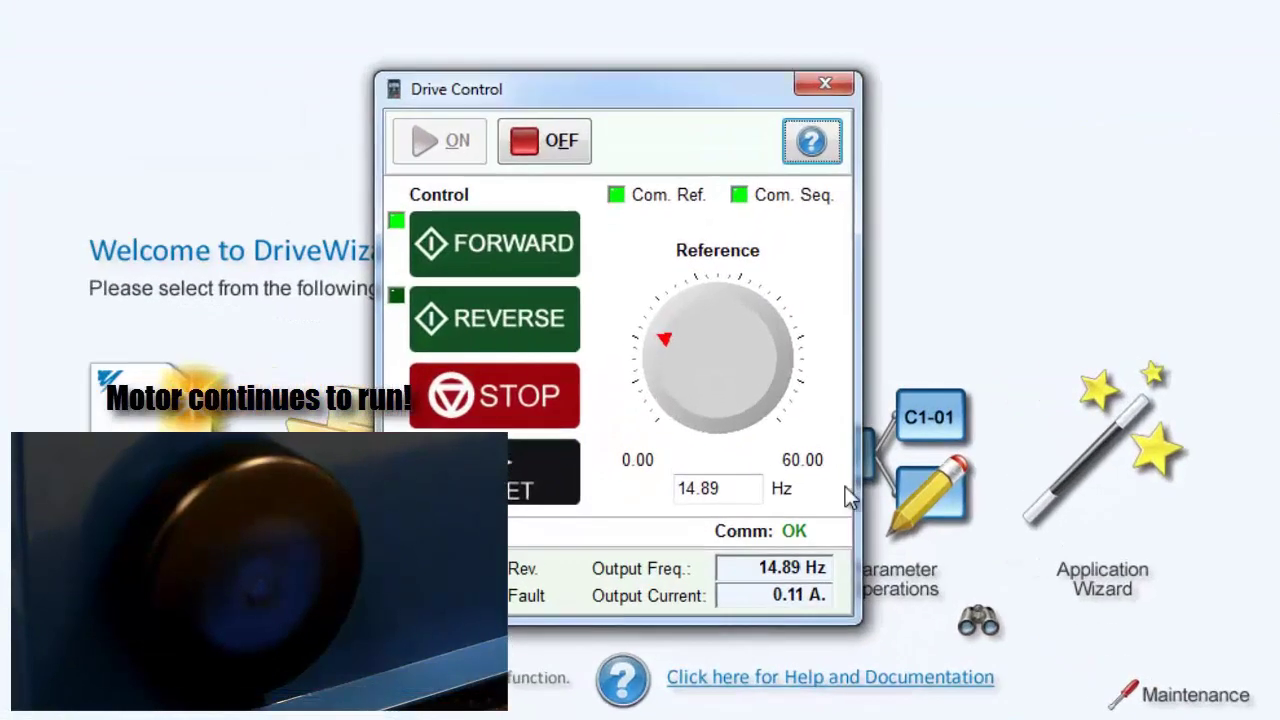
pyautogui.click(529, 412)
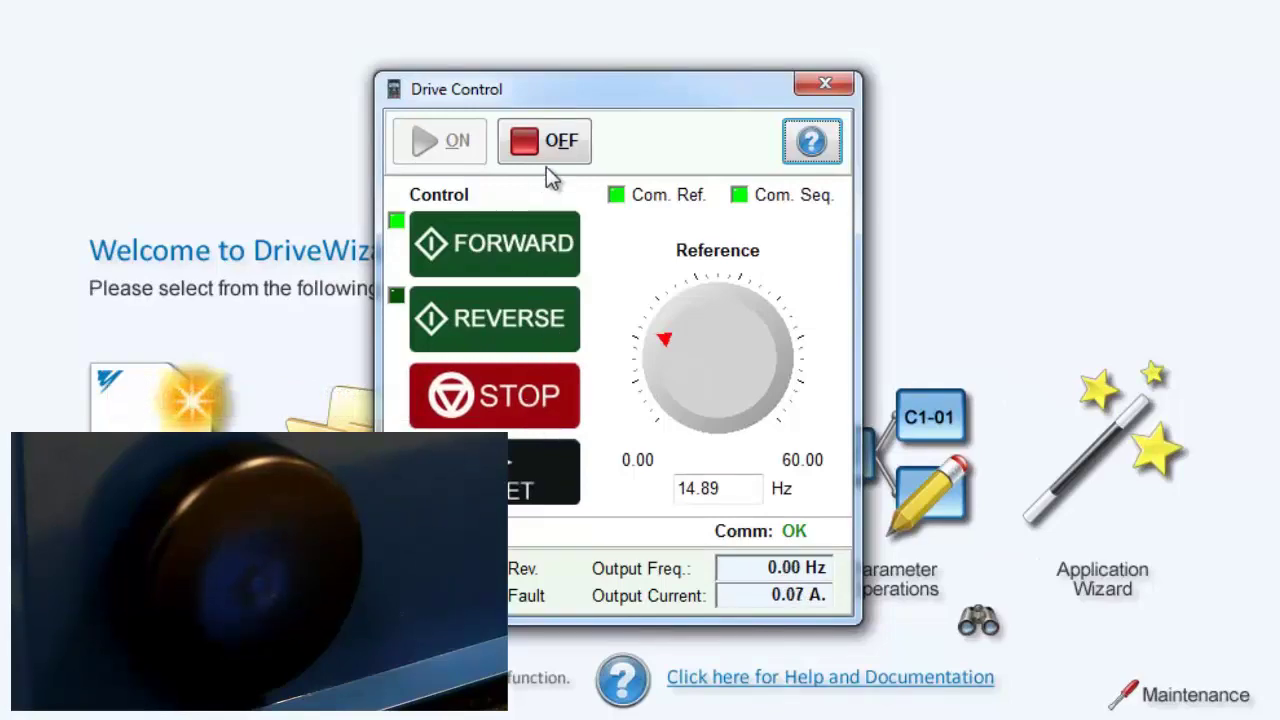
pyautogui.click(561, 143)
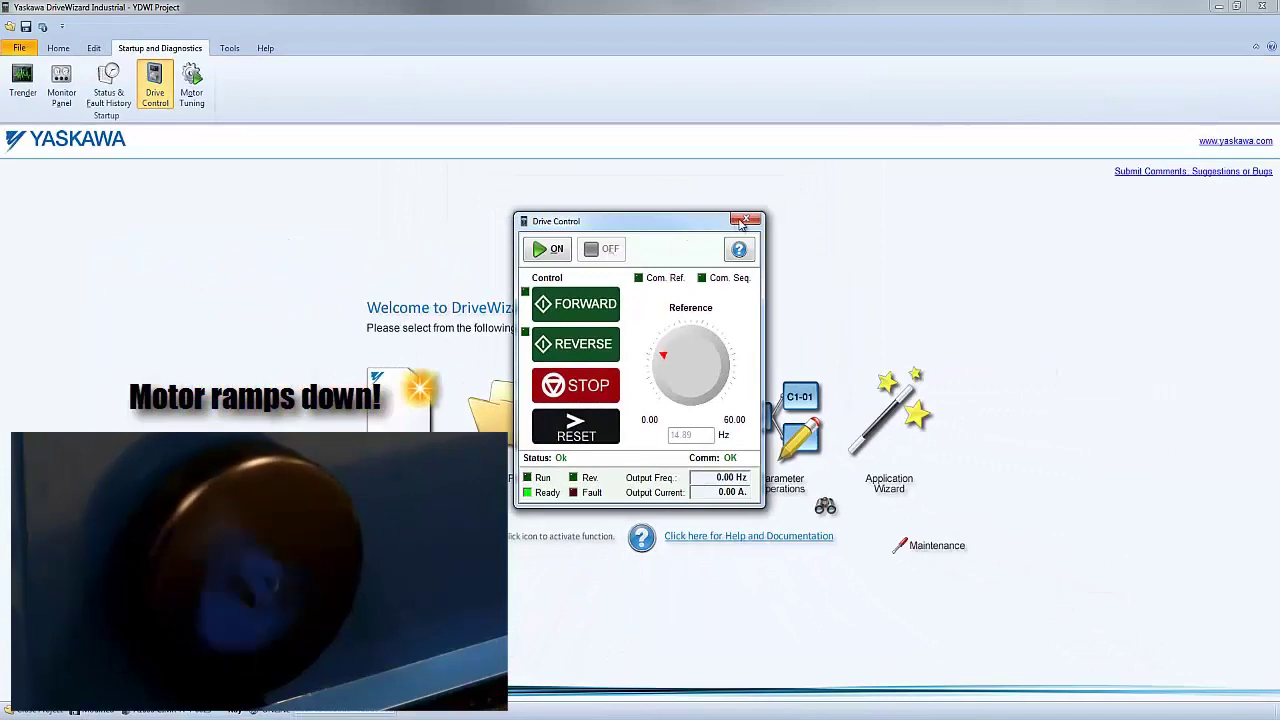
pyautogui.click(798, 130)
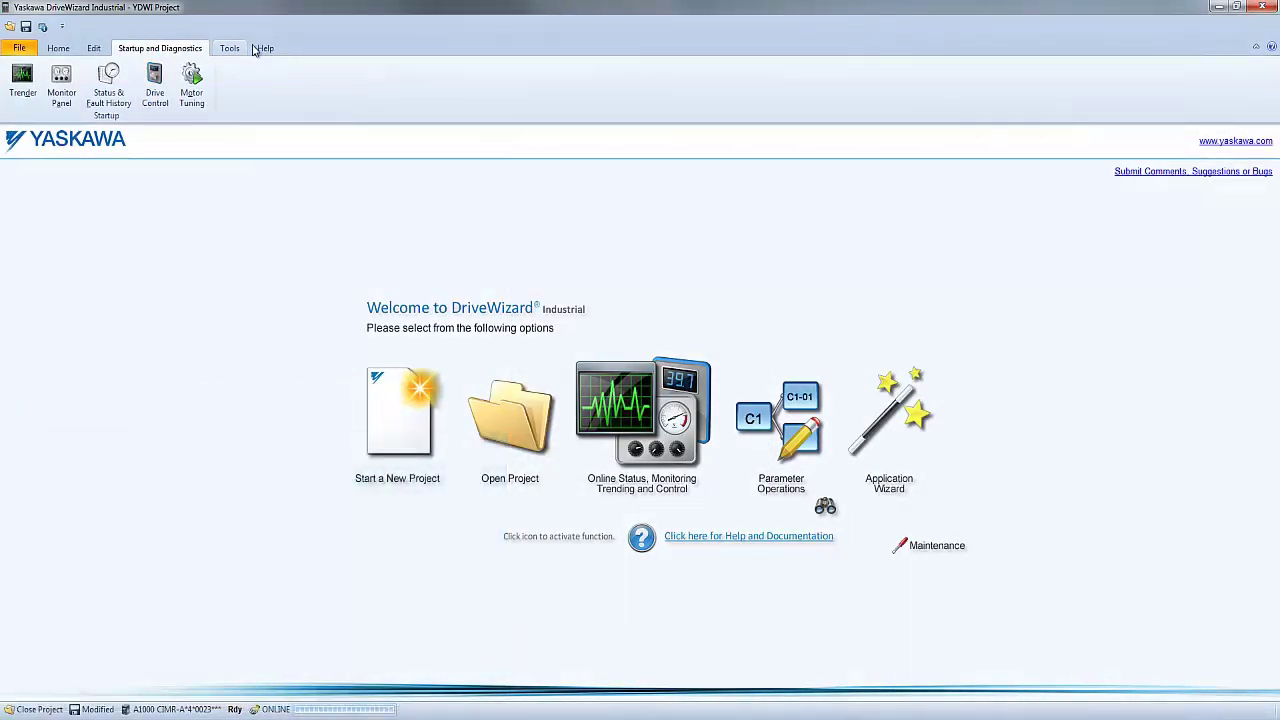
# - In Help > Options, tick 'Stop motor and set reference to zero' on Drive Control closing and accept
pyautogui.click(264, 48)
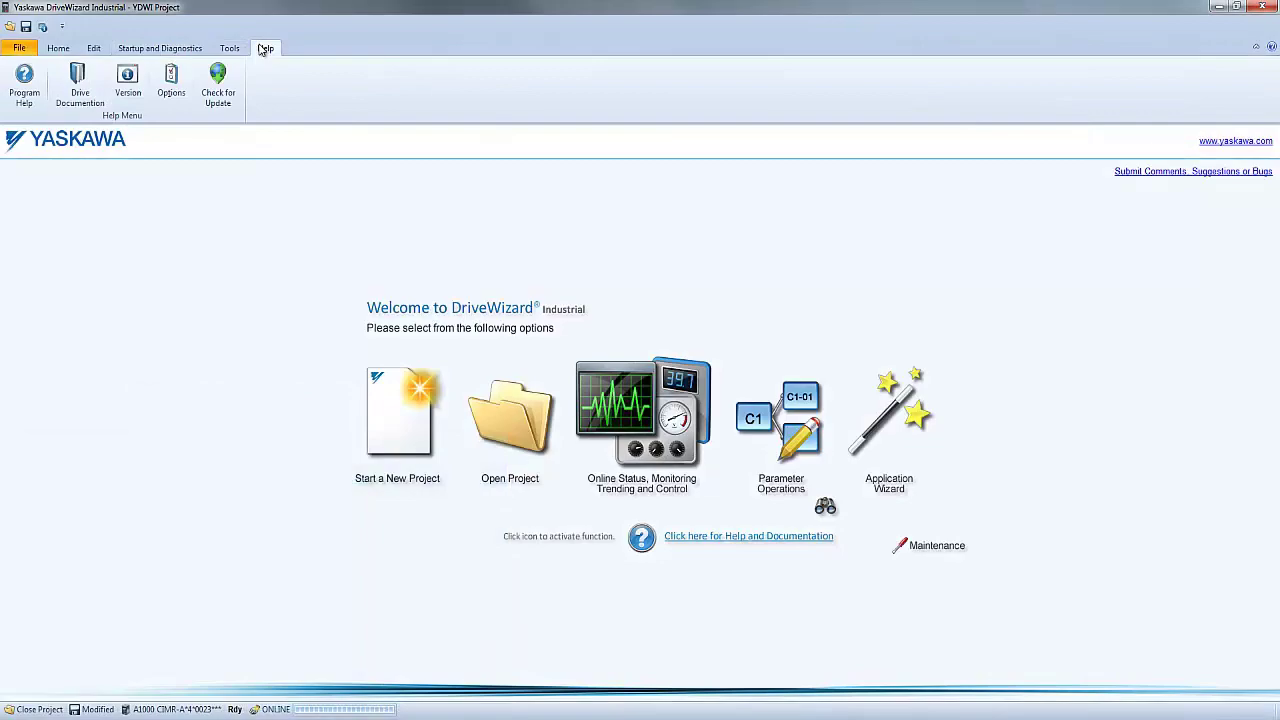
pyautogui.click(173, 80)
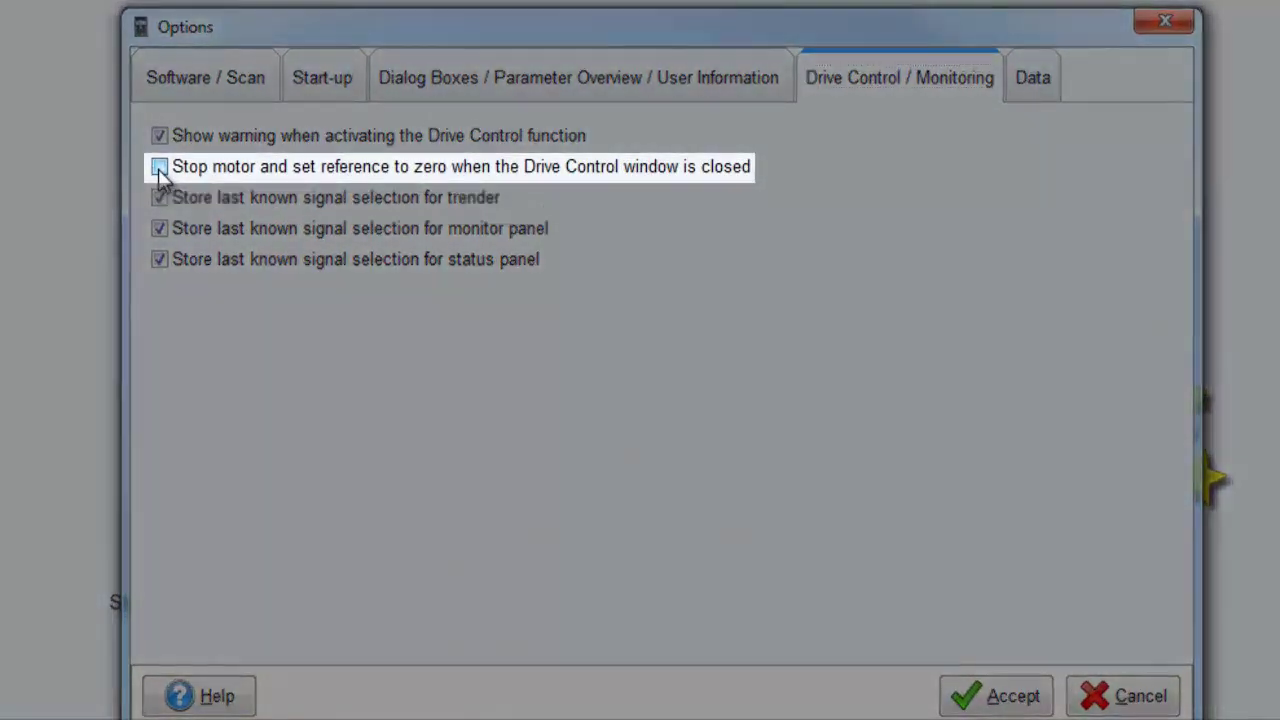
pyautogui.click(158, 168)
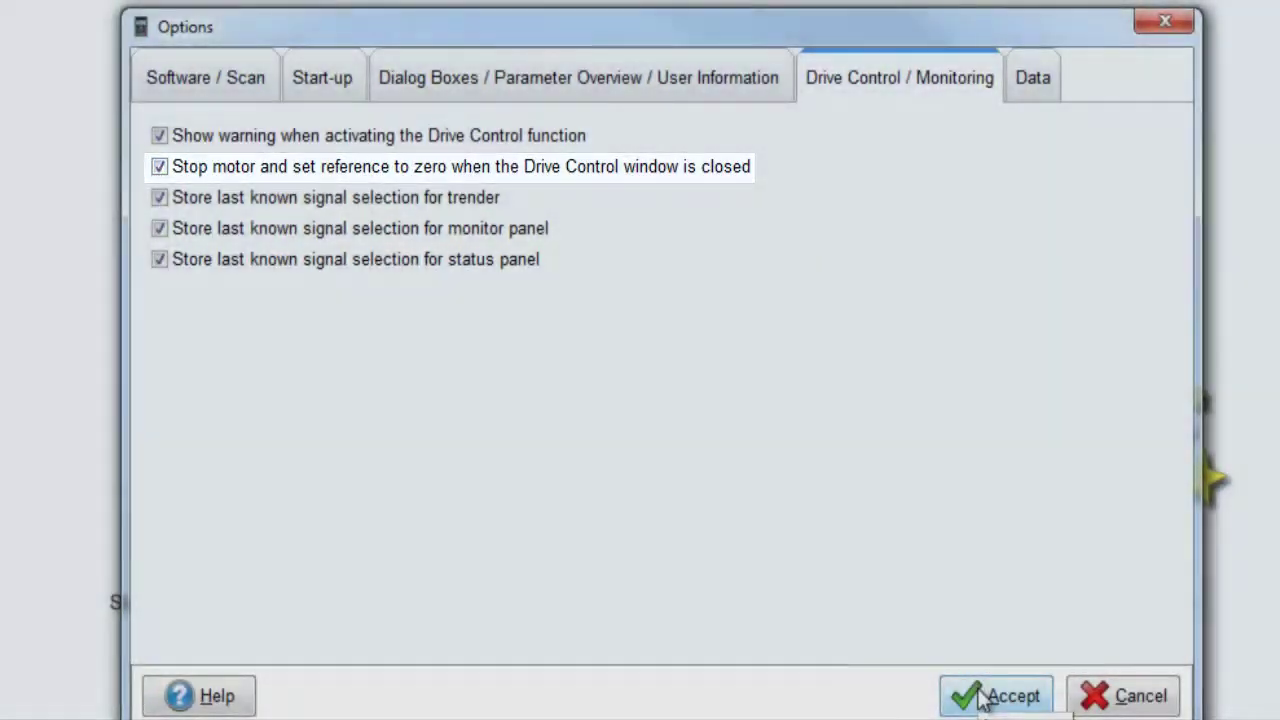
pyautogui.click(982, 695)
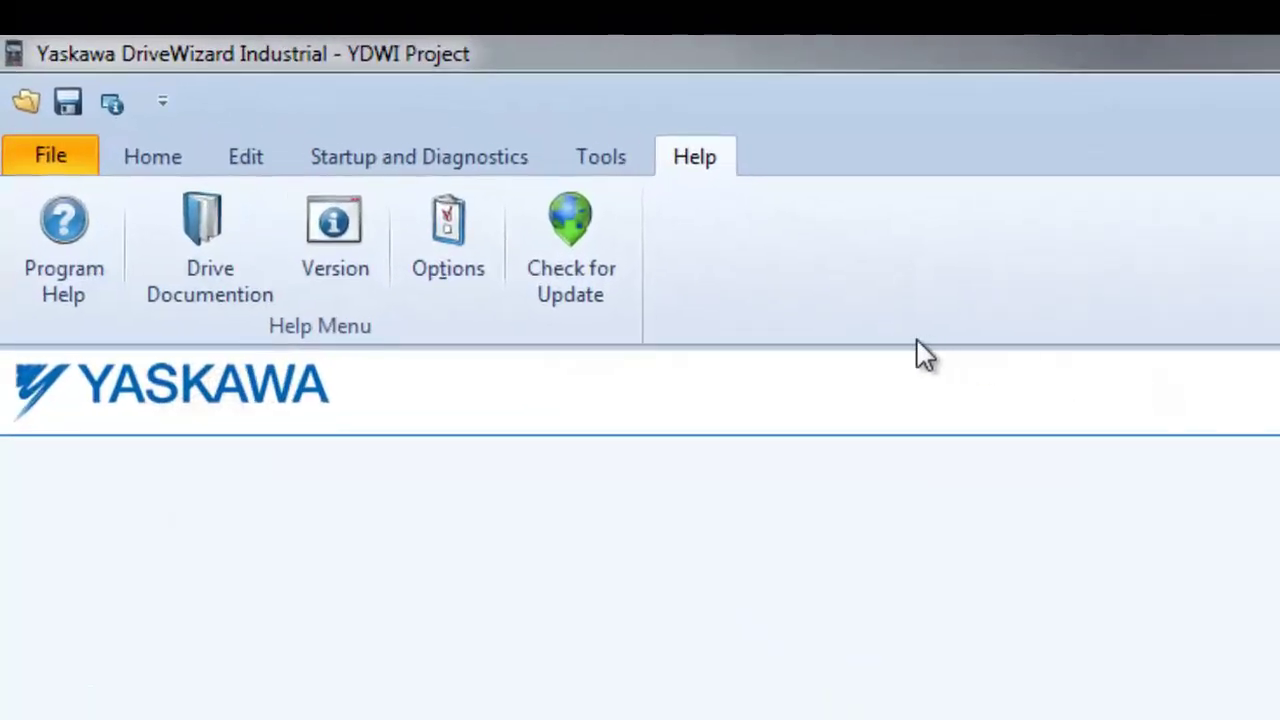
# - View the Data options, then run Help > Check for Update with Check Now
pyautogui.click(475, 272)
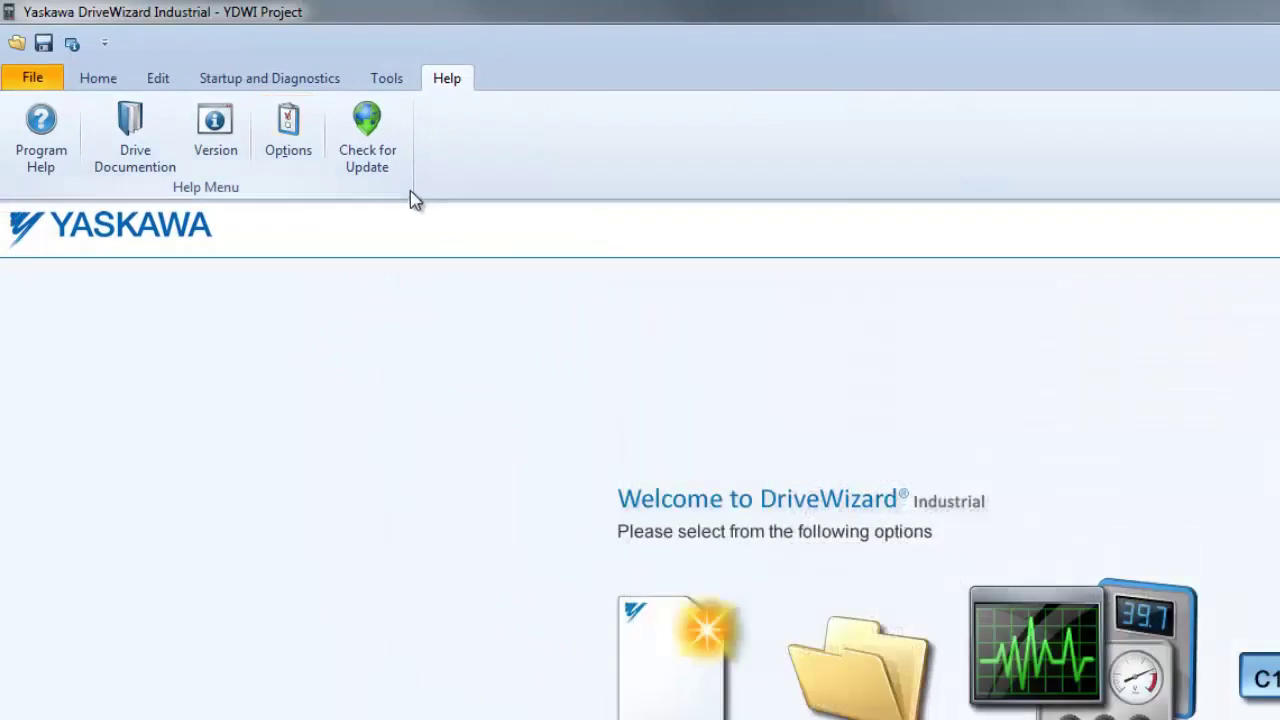
pyautogui.click(372, 145)
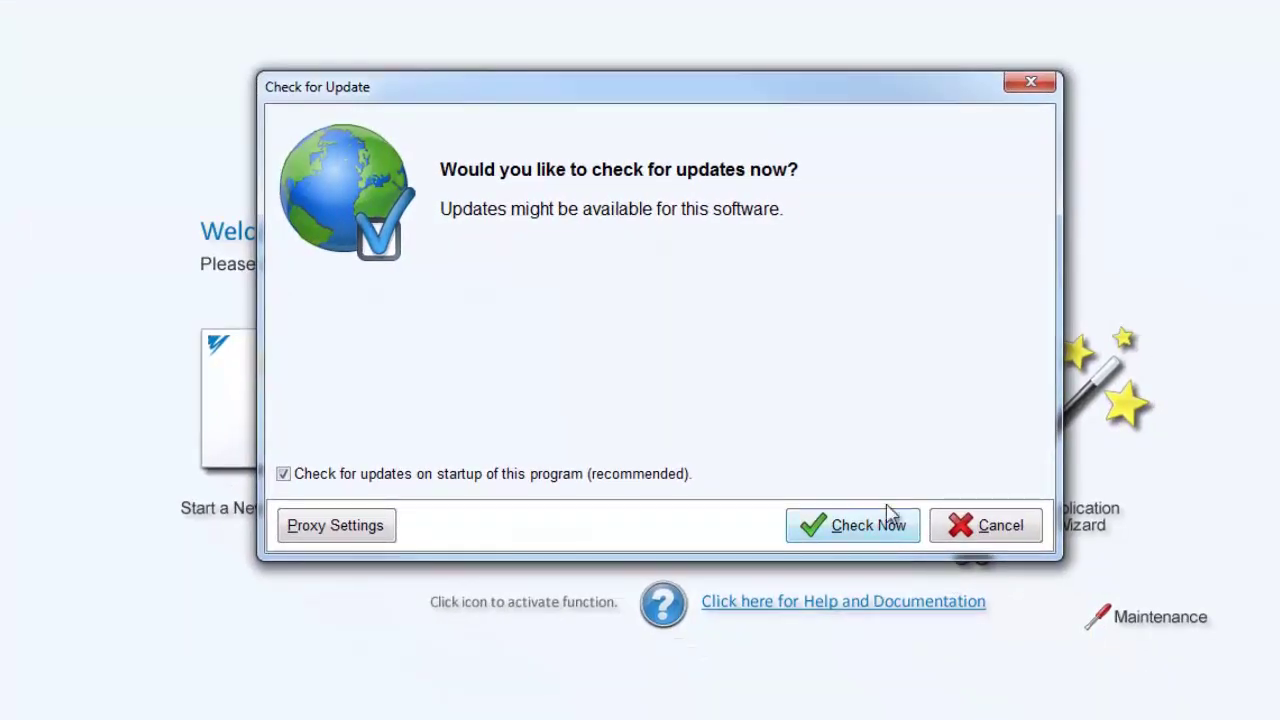
pyautogui.click(890, 522)
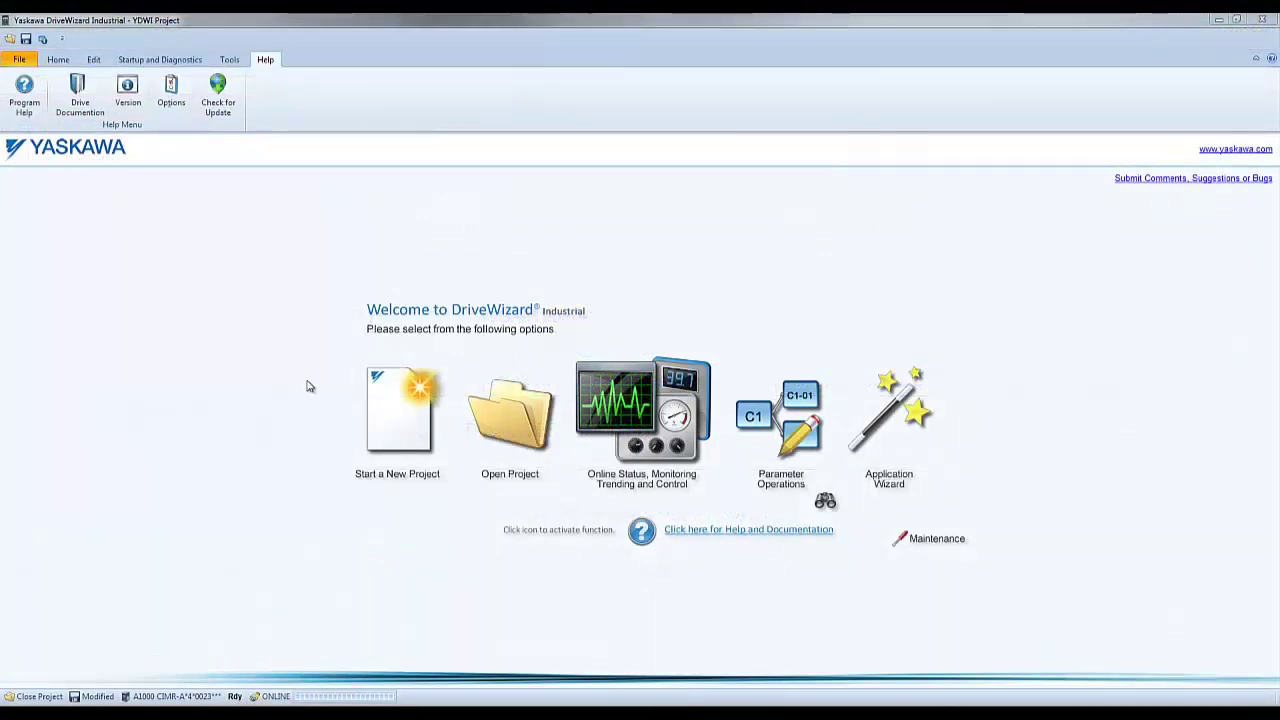
# - Import the DW_VSA910020.YDWIFls support file from the Desktop and restart DriveWizard to load it
pyautogui.click(18, 60)
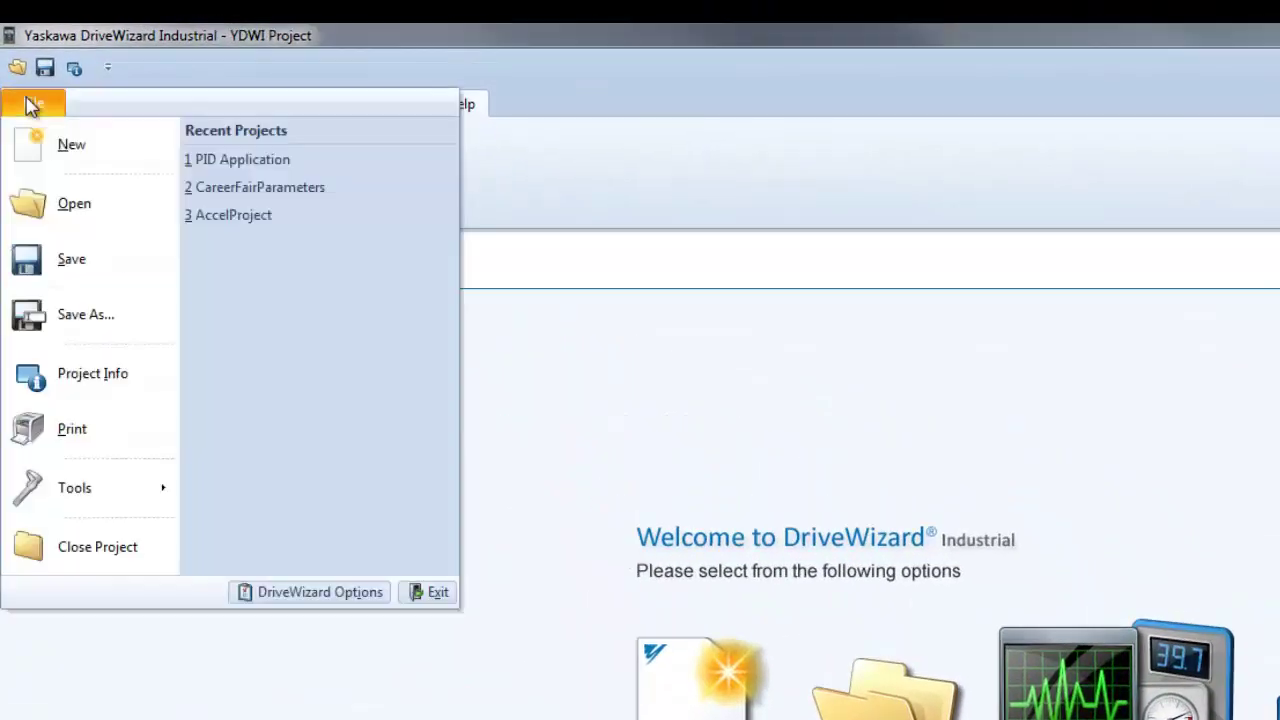
pyautogui.press('Escape')
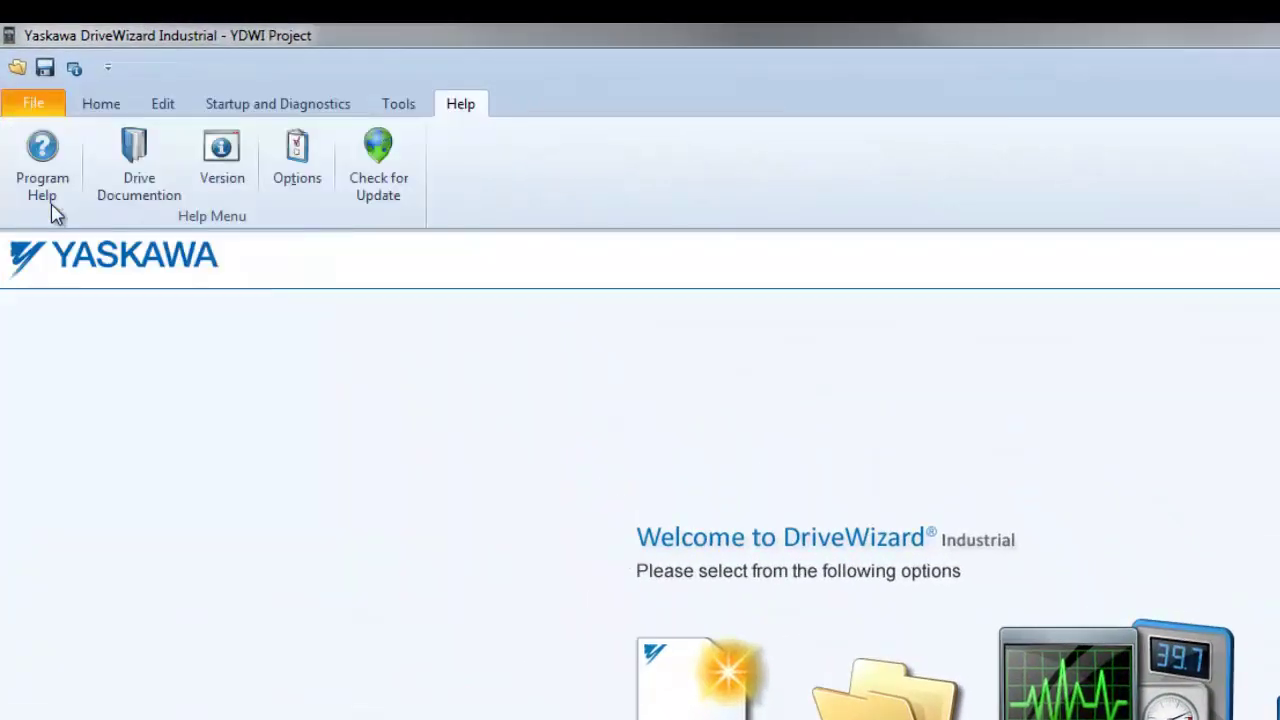
pyautogui.click(47, 195)
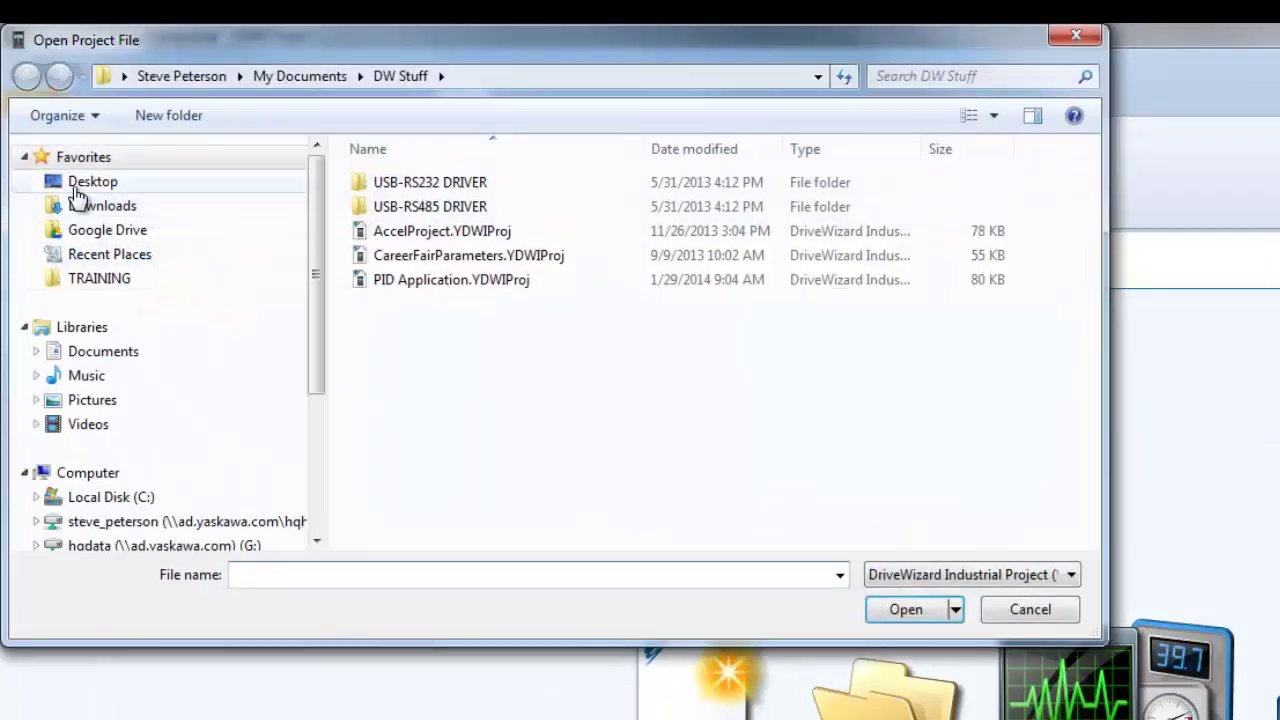
pyautogui.click(77, 186)
pyautogui.click(451, 370)
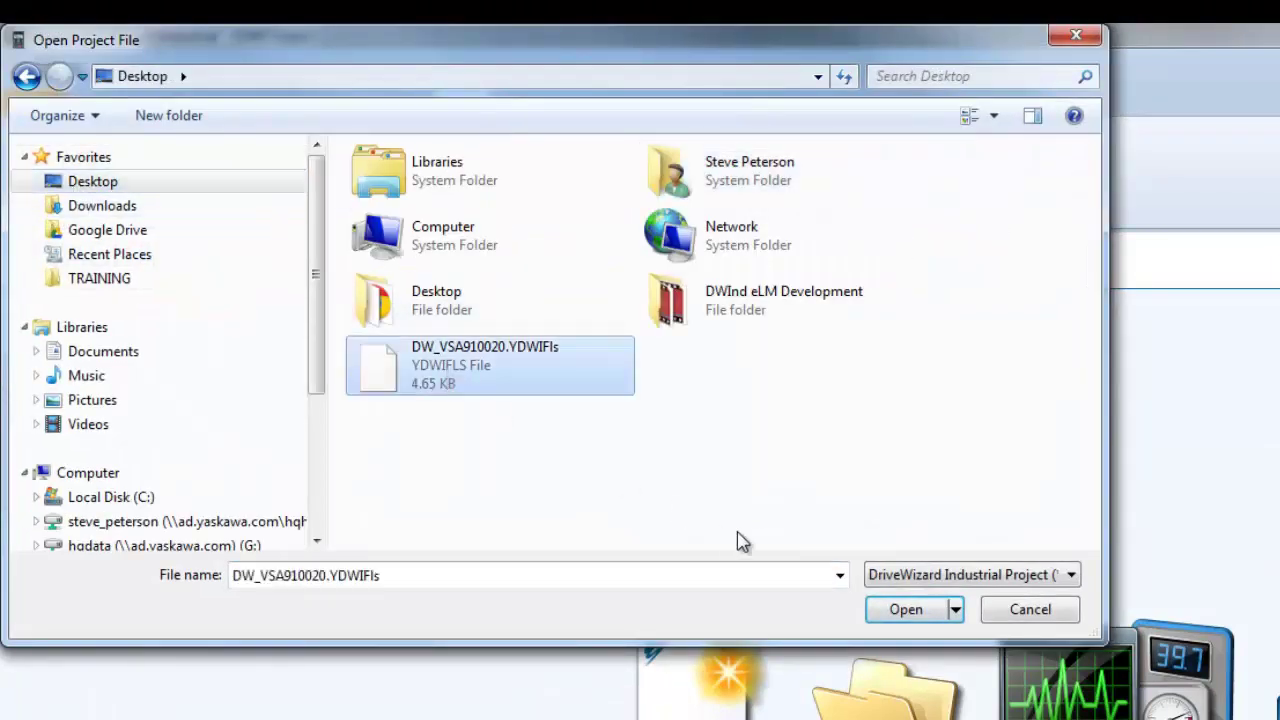
pyautogui.click(888, 620)
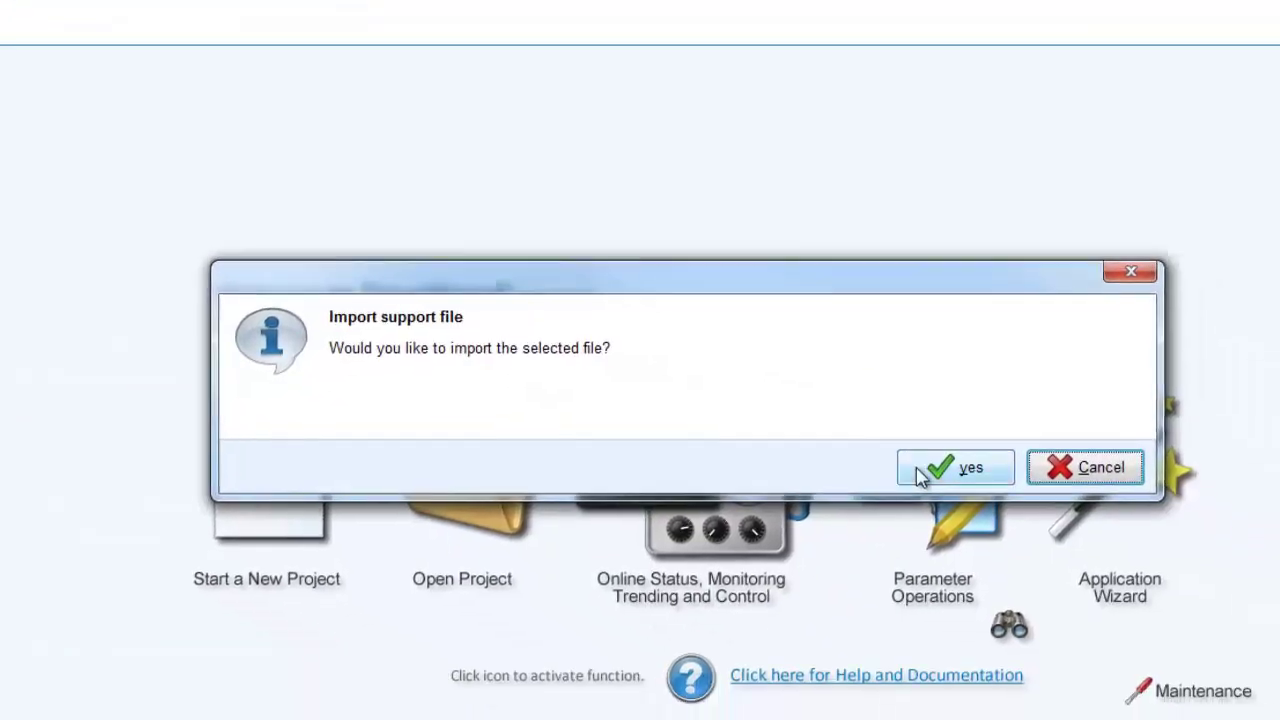
pyautogui.click(920, 471)
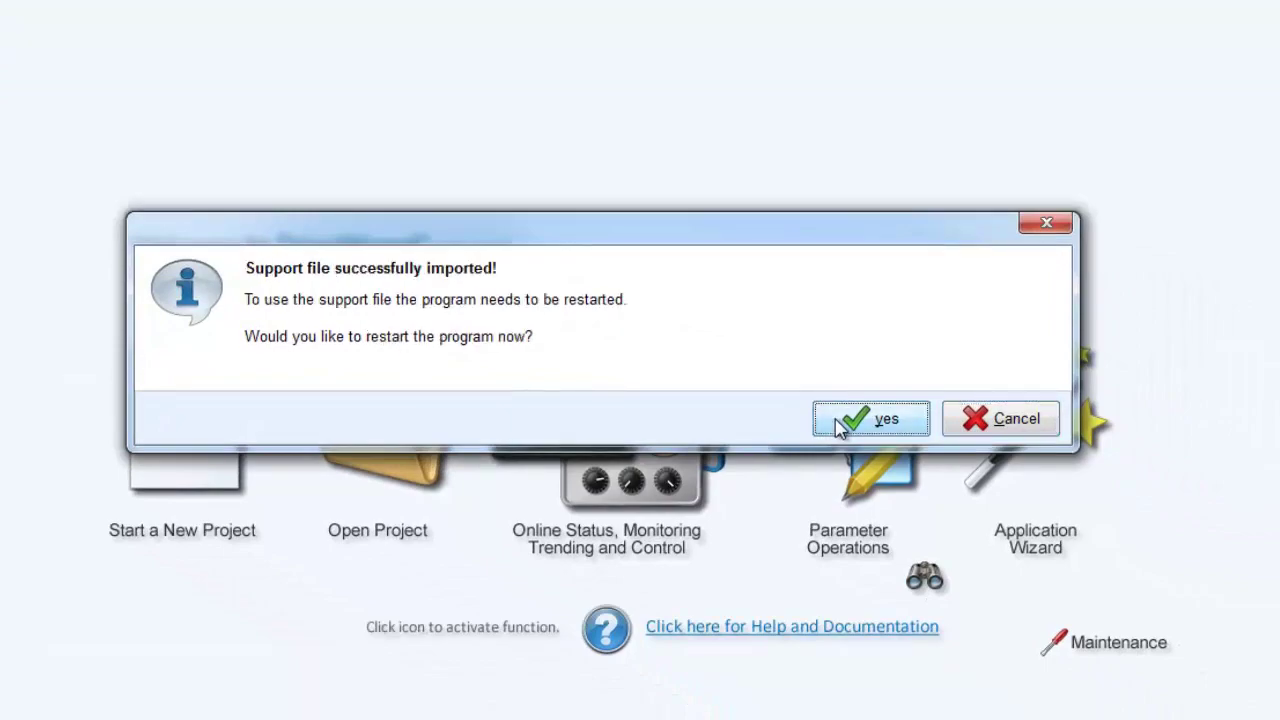
pyautogui.click(840, 425)
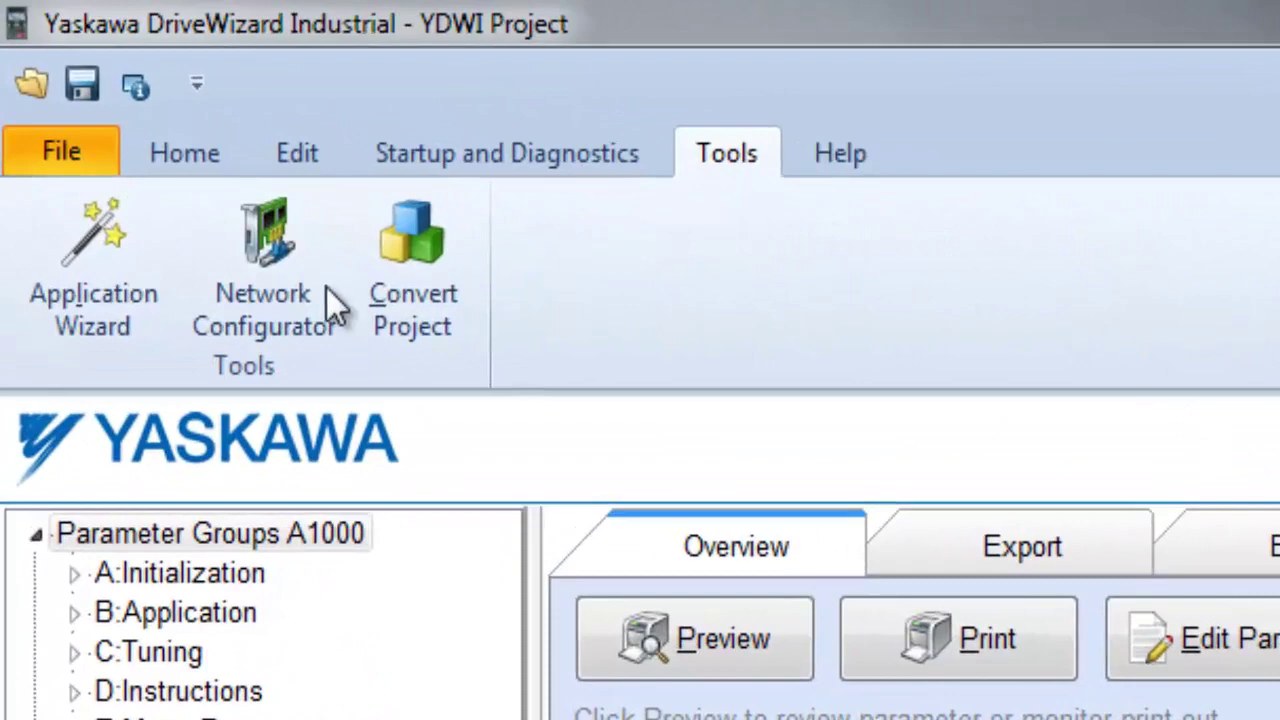
# - Start the Basic drive setup Application Wizard from A1000 default parameters
pyautogui.click(111, 318)
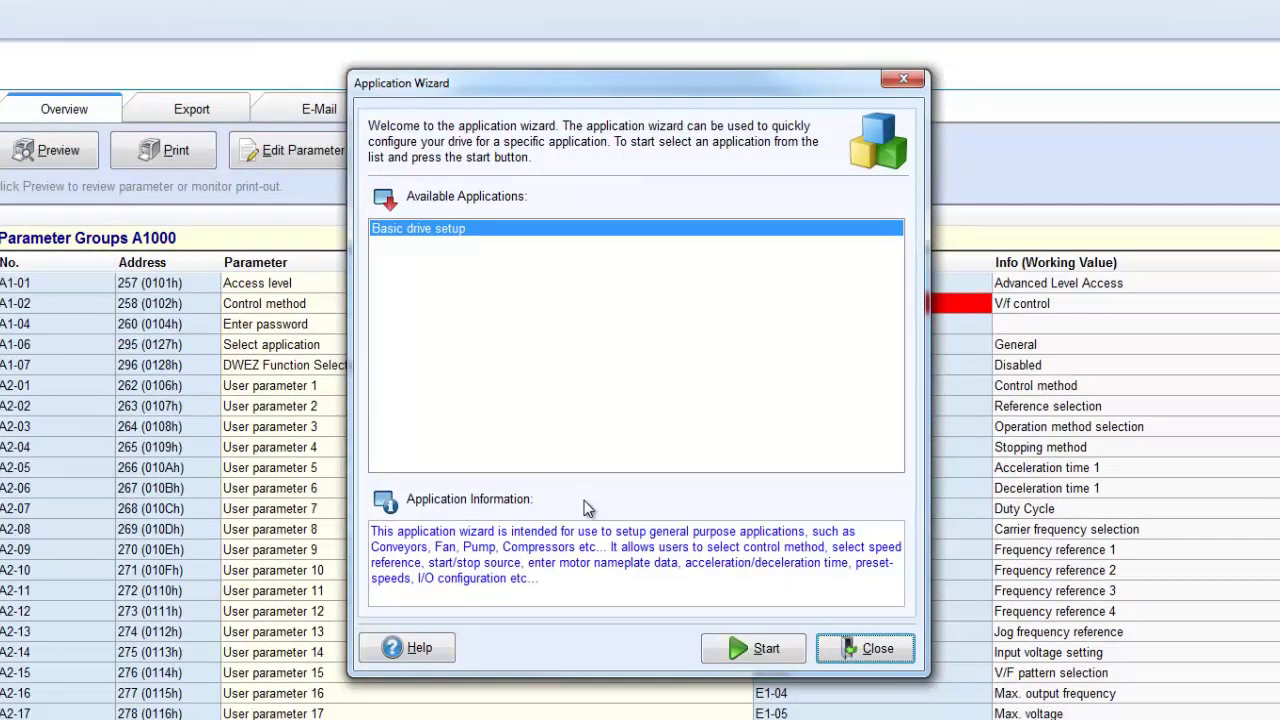
pyautogui.click(712, 650)
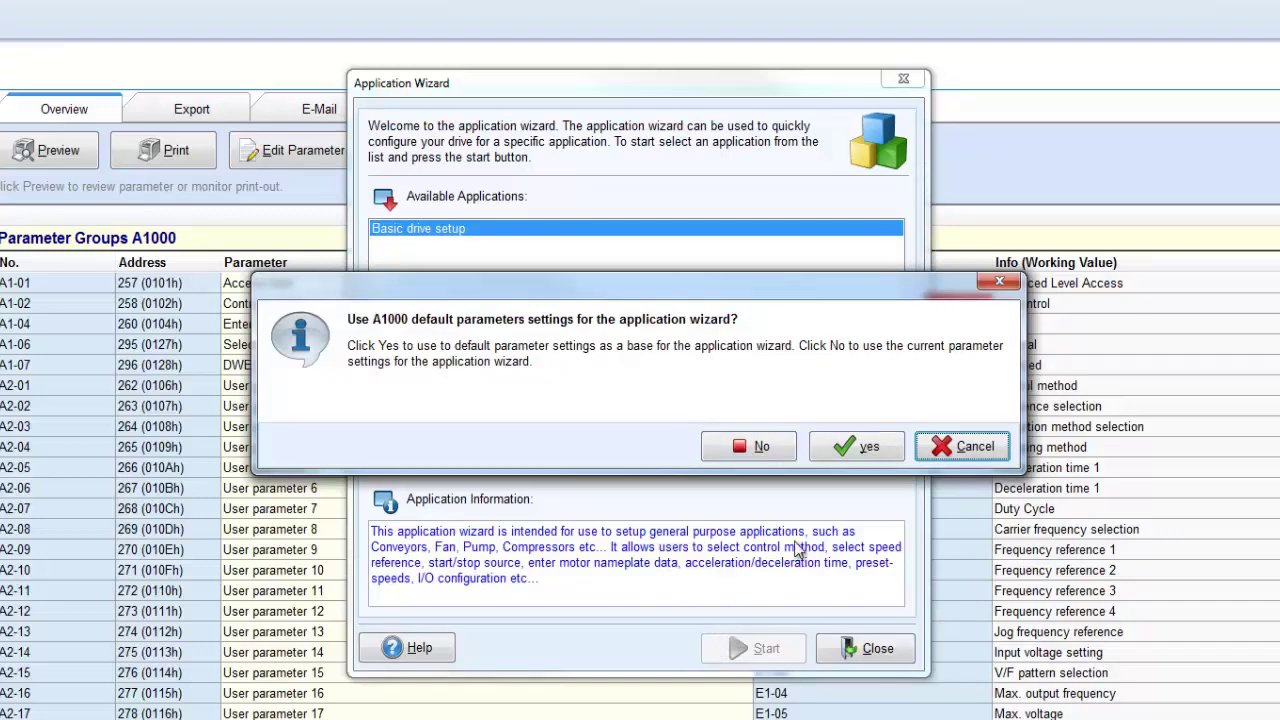
pyautogui.click(868, 447)
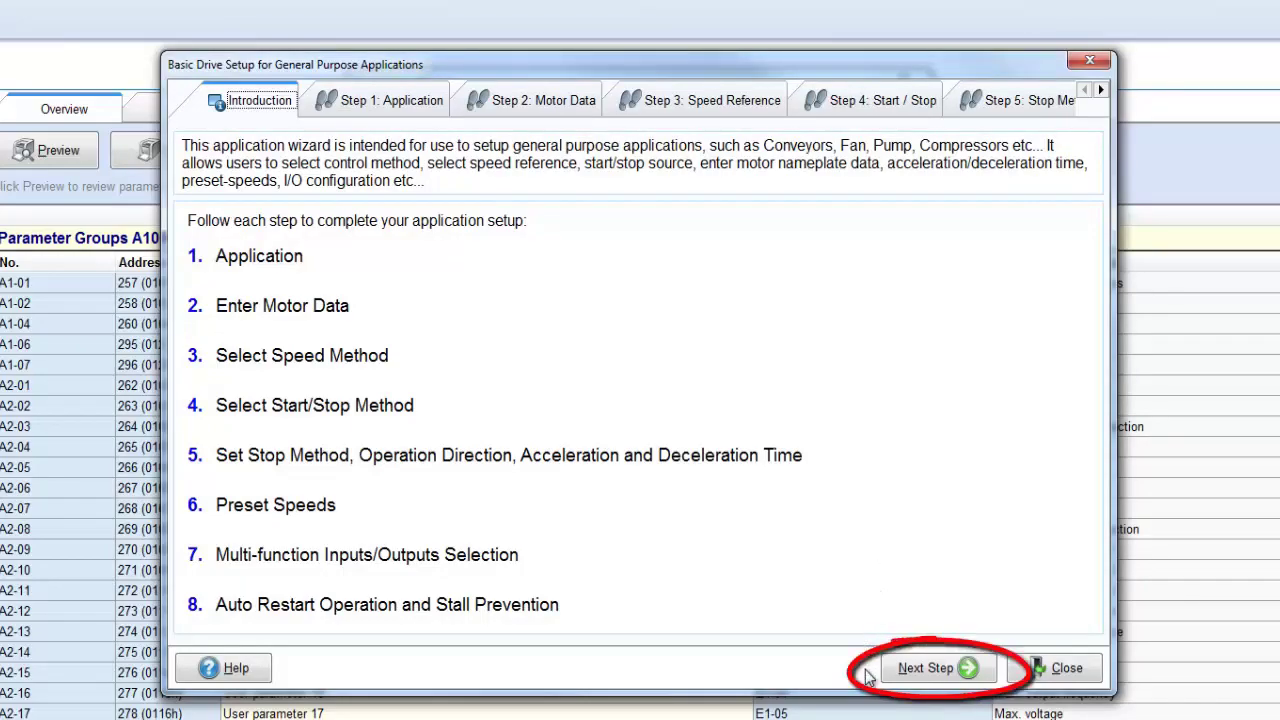
# - Set the wizard's control method A1-02 to a vector mode
pyautogui.click(905, 675)
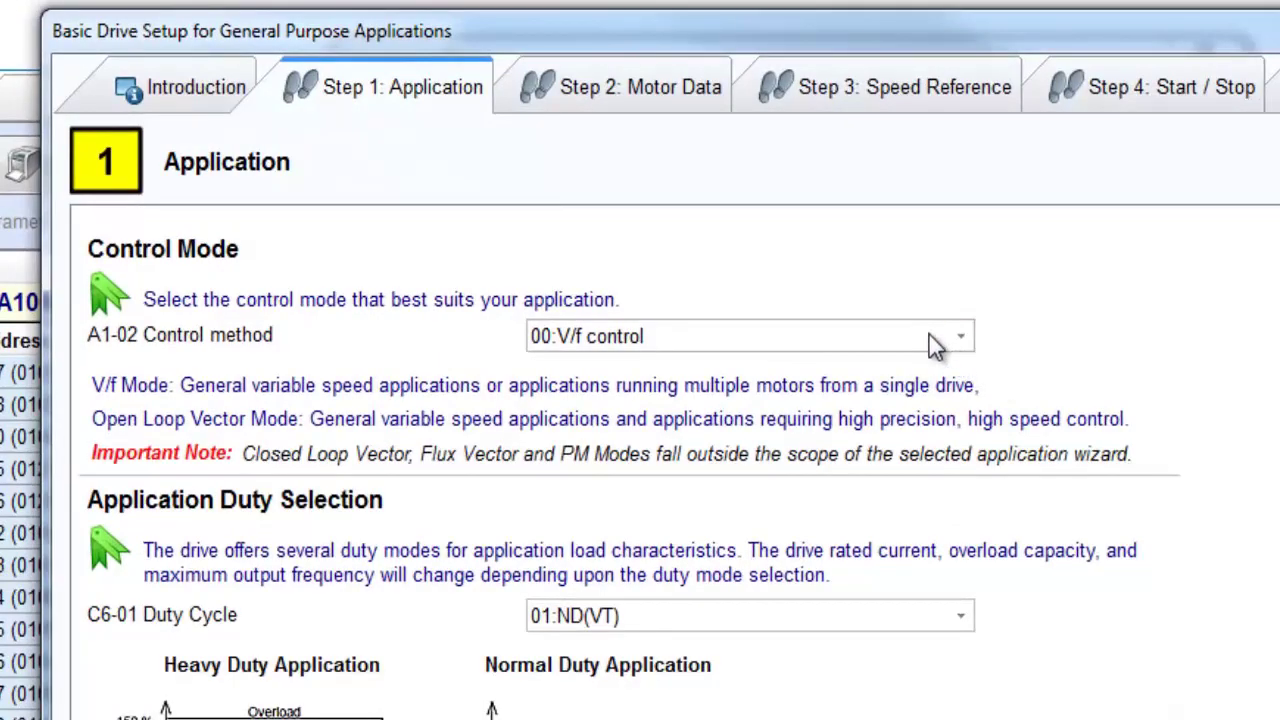
pyautogui.click(930, 337)
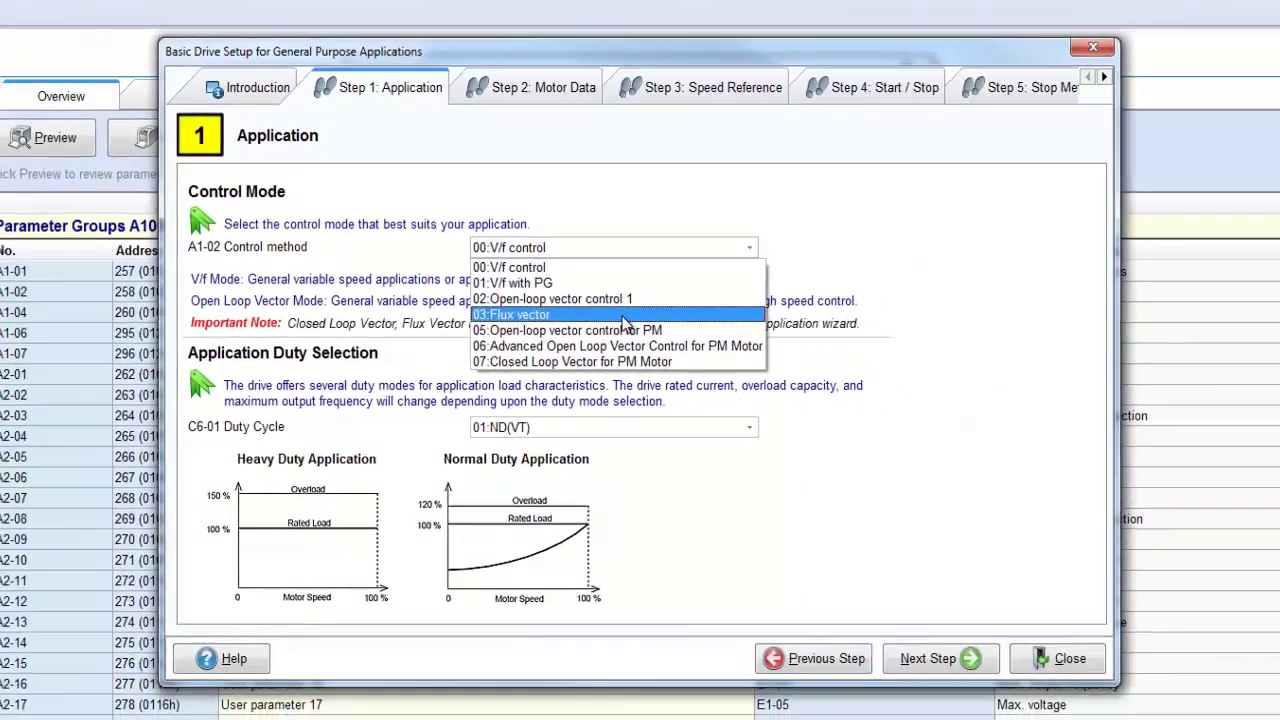
pyautogui.click(730, 402)
pyautogui.click(946, 660)
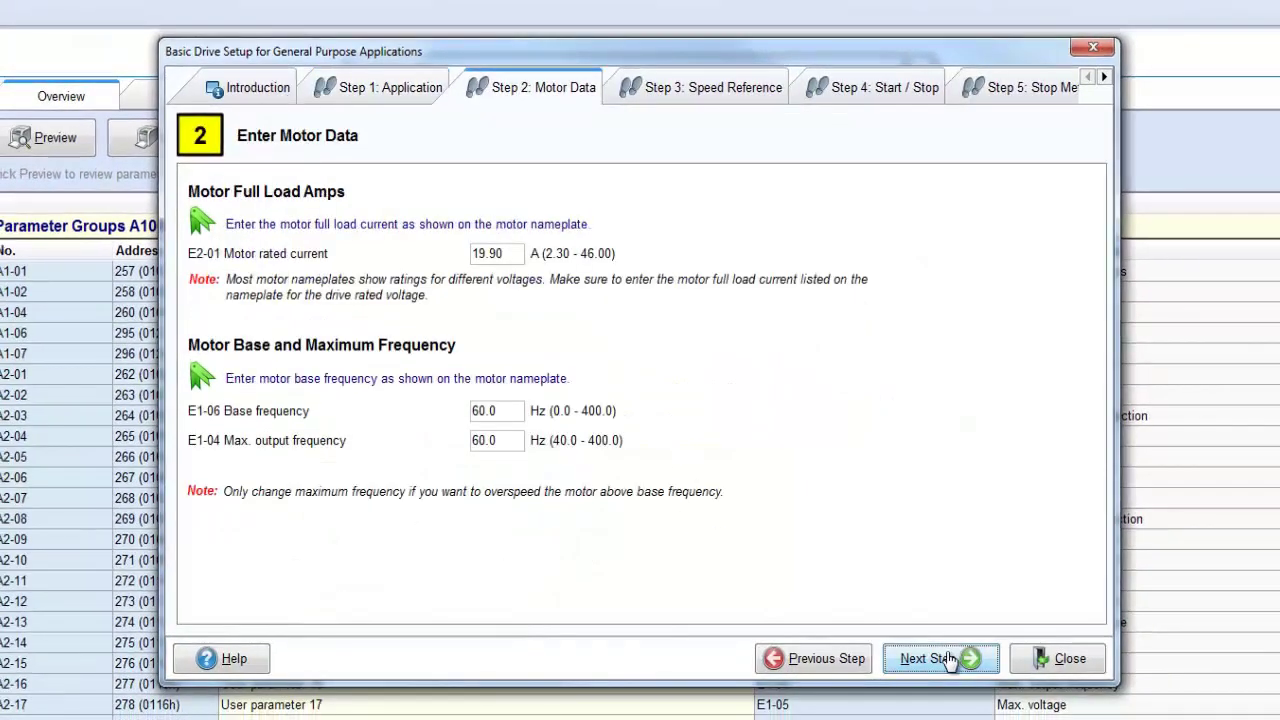
# - Take the speed reference from terminals, skip the remaining steps, and transfer settings via Option 2
pyautogui.click(946, 660)
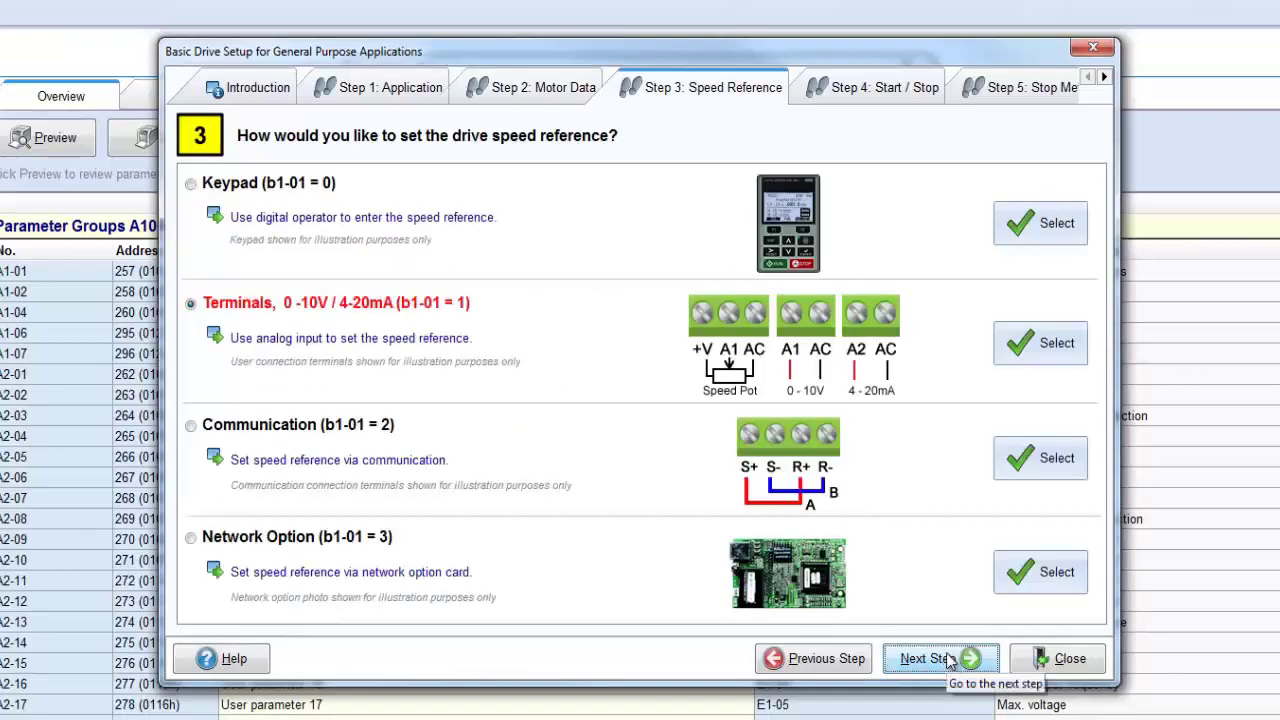
pyautogui.click(1059, 344)
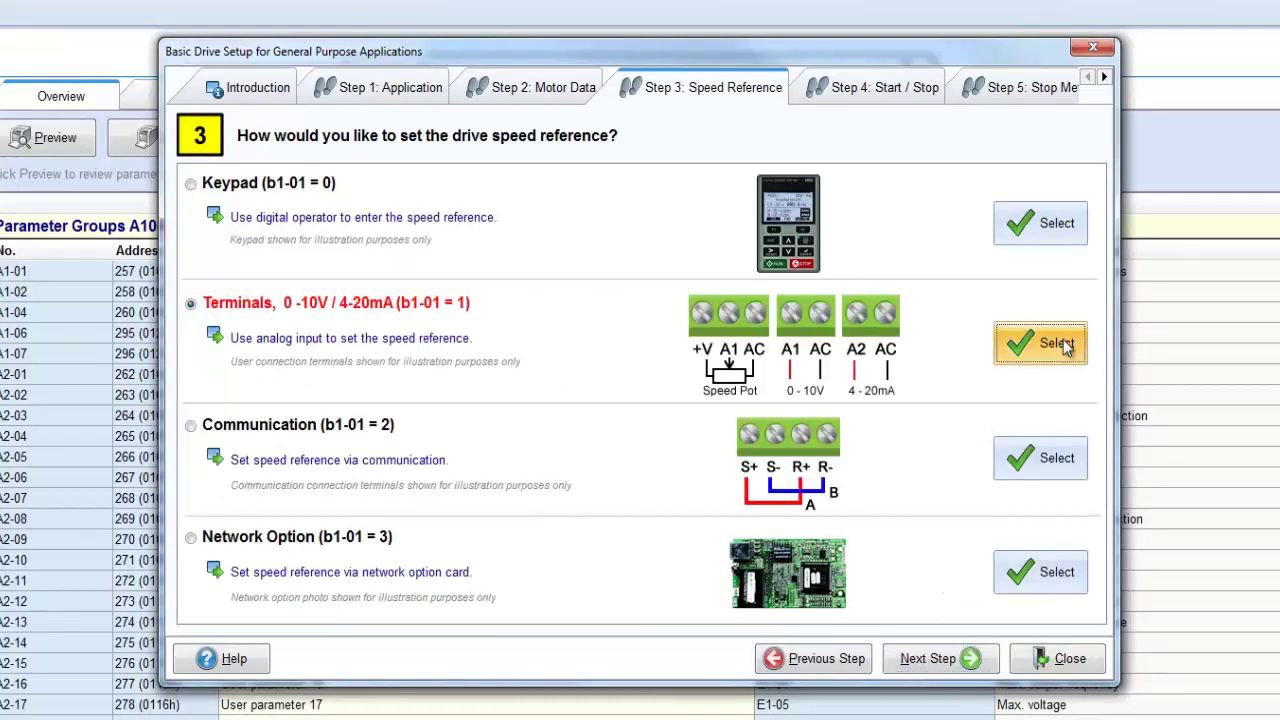
pyautogui.click(916, 662)
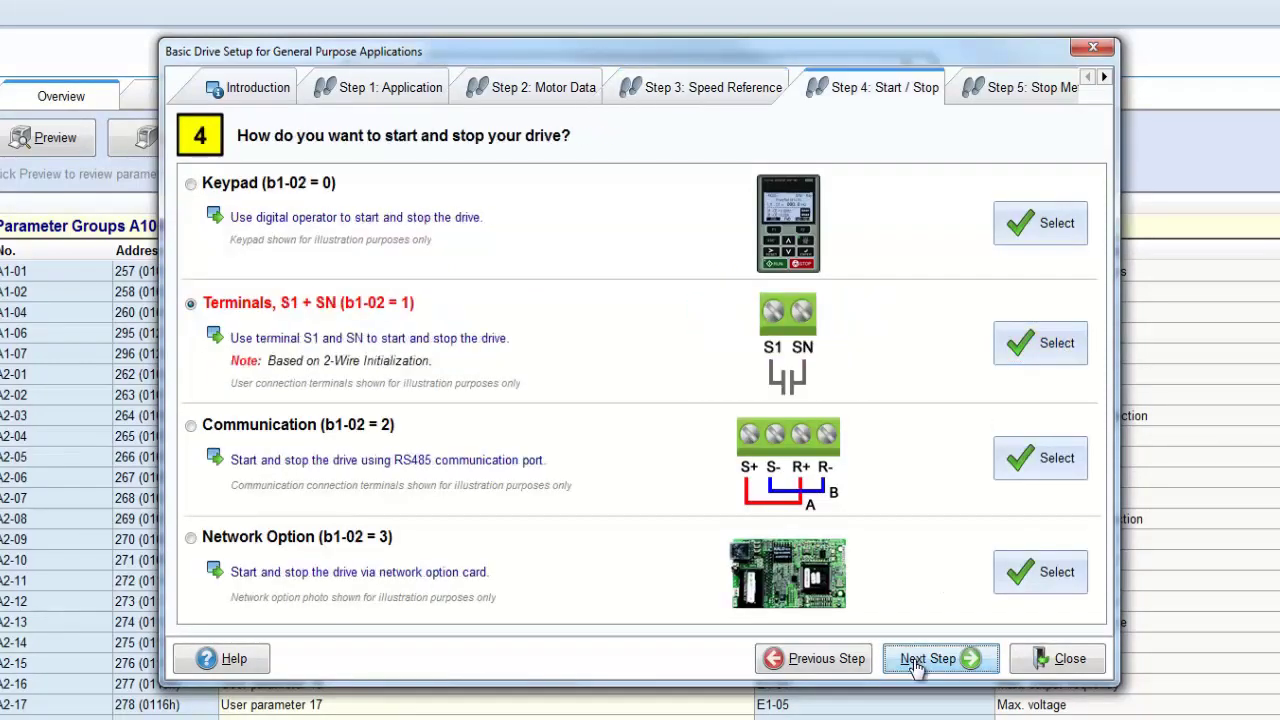
pyautogui.click(916, 662)
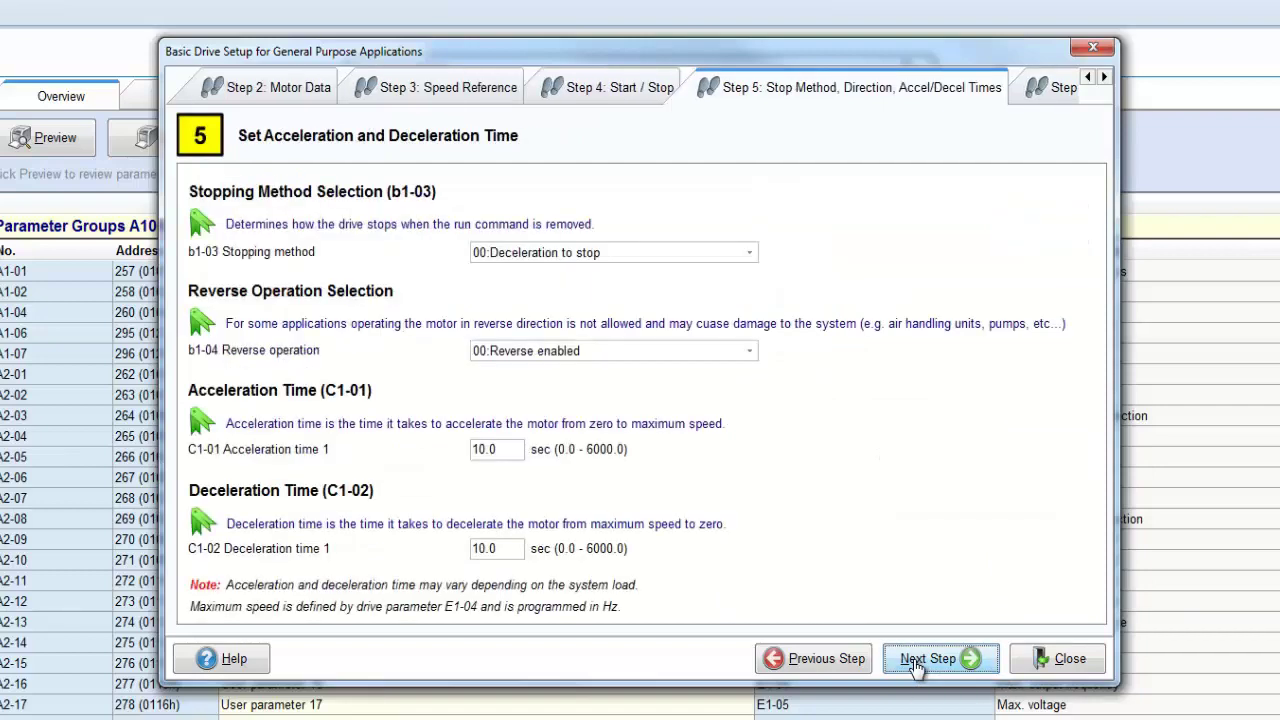
pyautogui.click(916, 662)
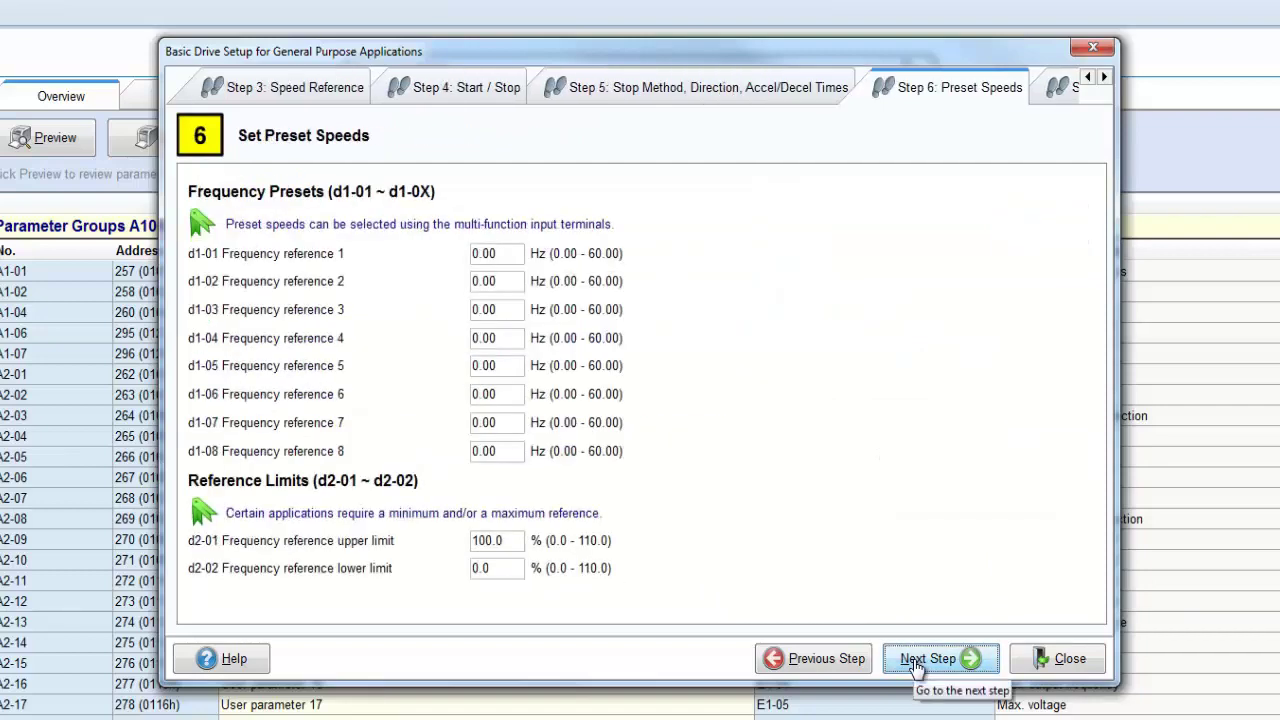
pyautogui.click(916, 662)
pyautogui.click(916, 662)
pyautogui.click(916, 662)
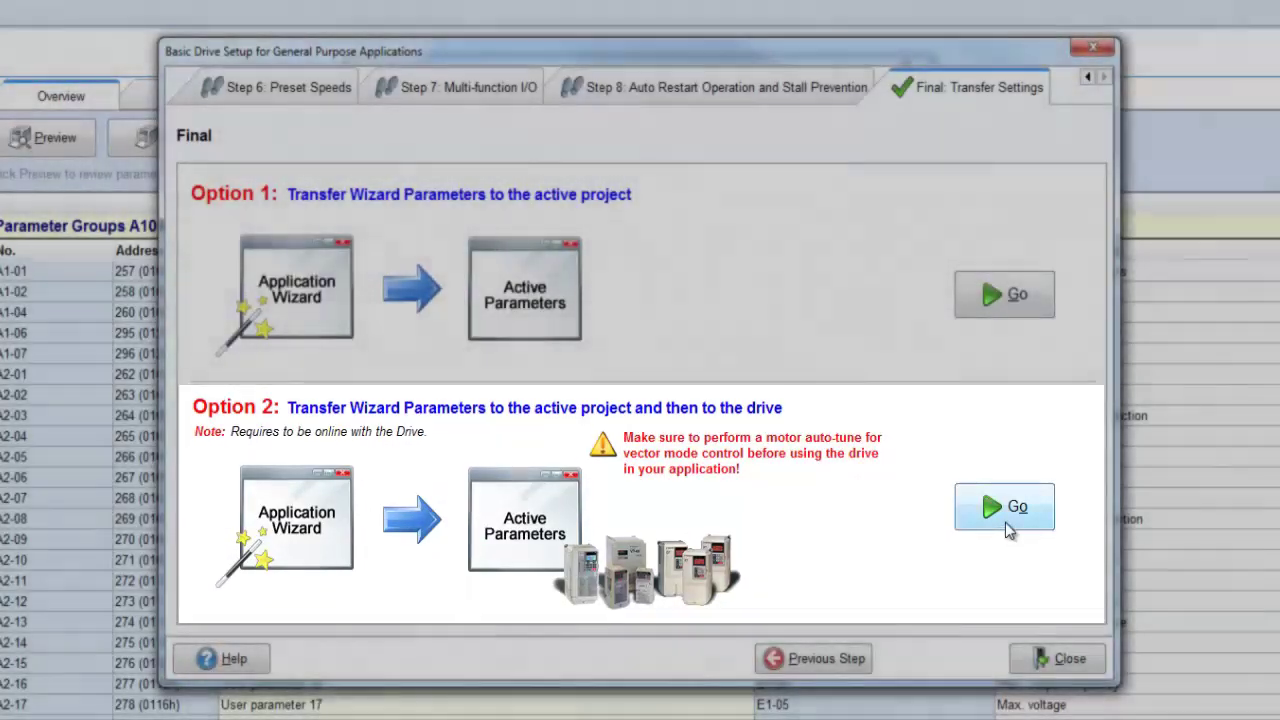
pyautogui.click(1006, 522)
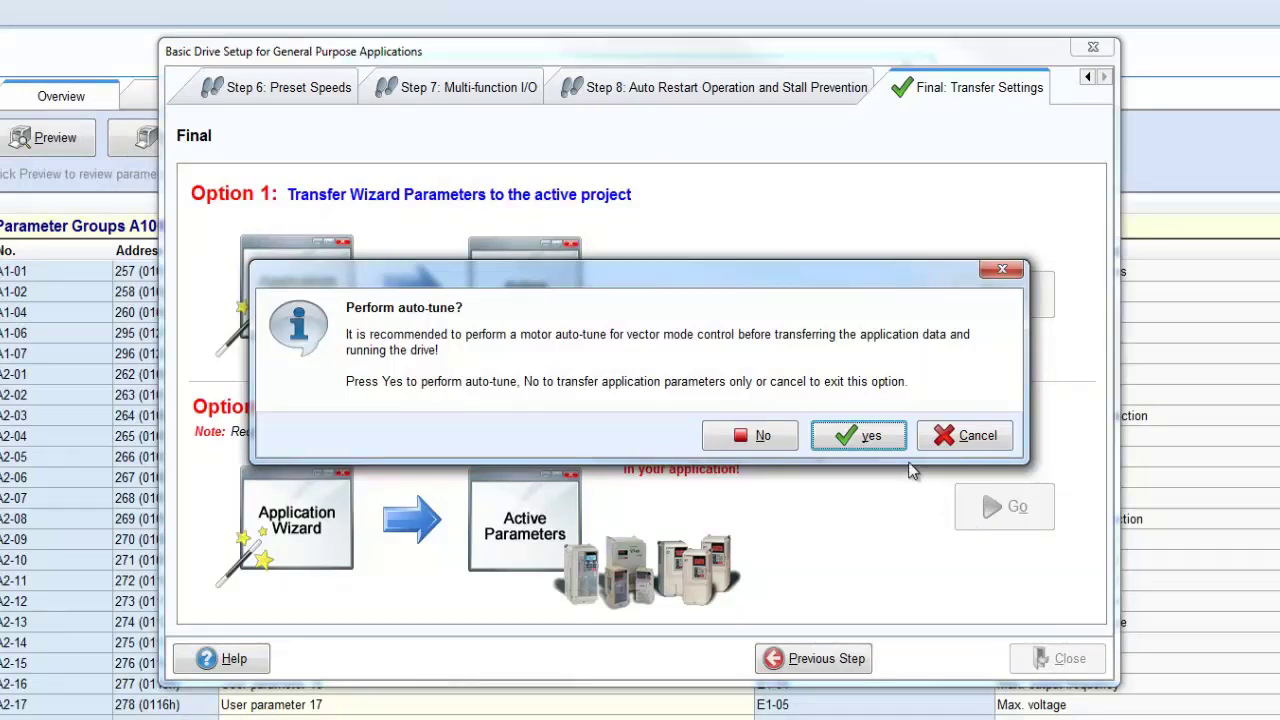
# - Agree to auto-tune the motor first using standard rotational auto-tuning
pyautogui.click(860, 436)
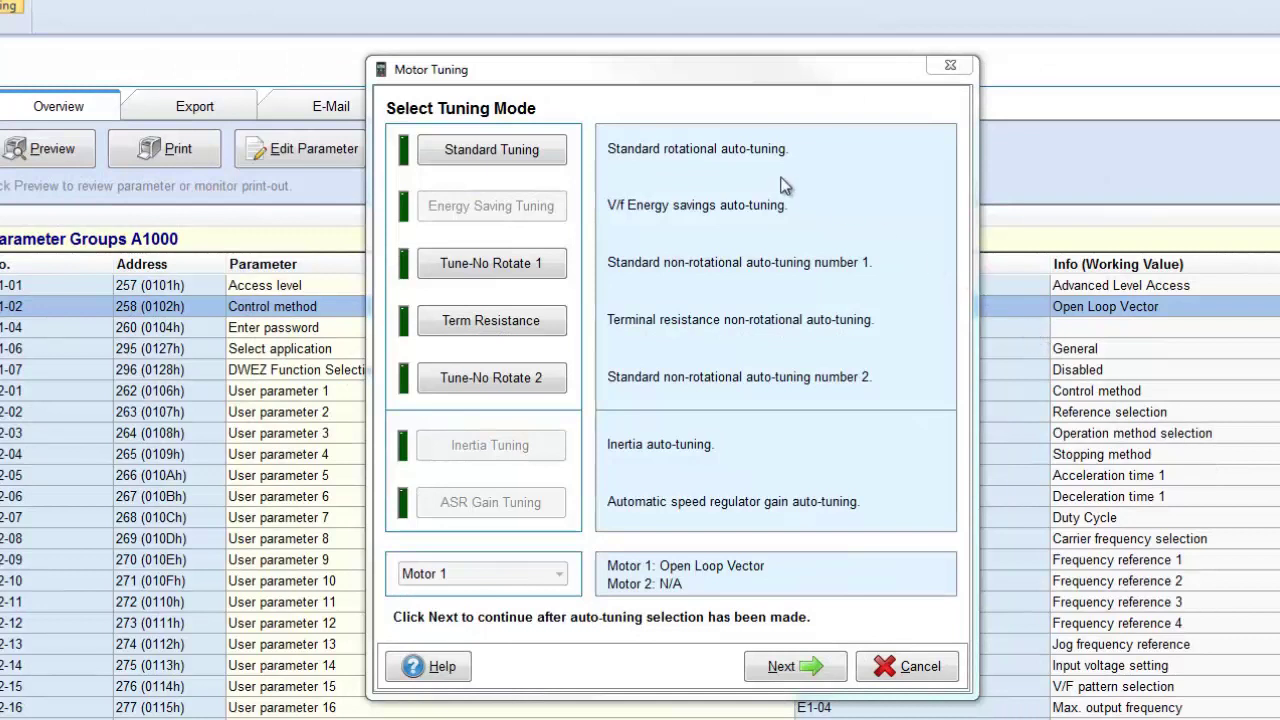
pyautogui.click(543, 155)
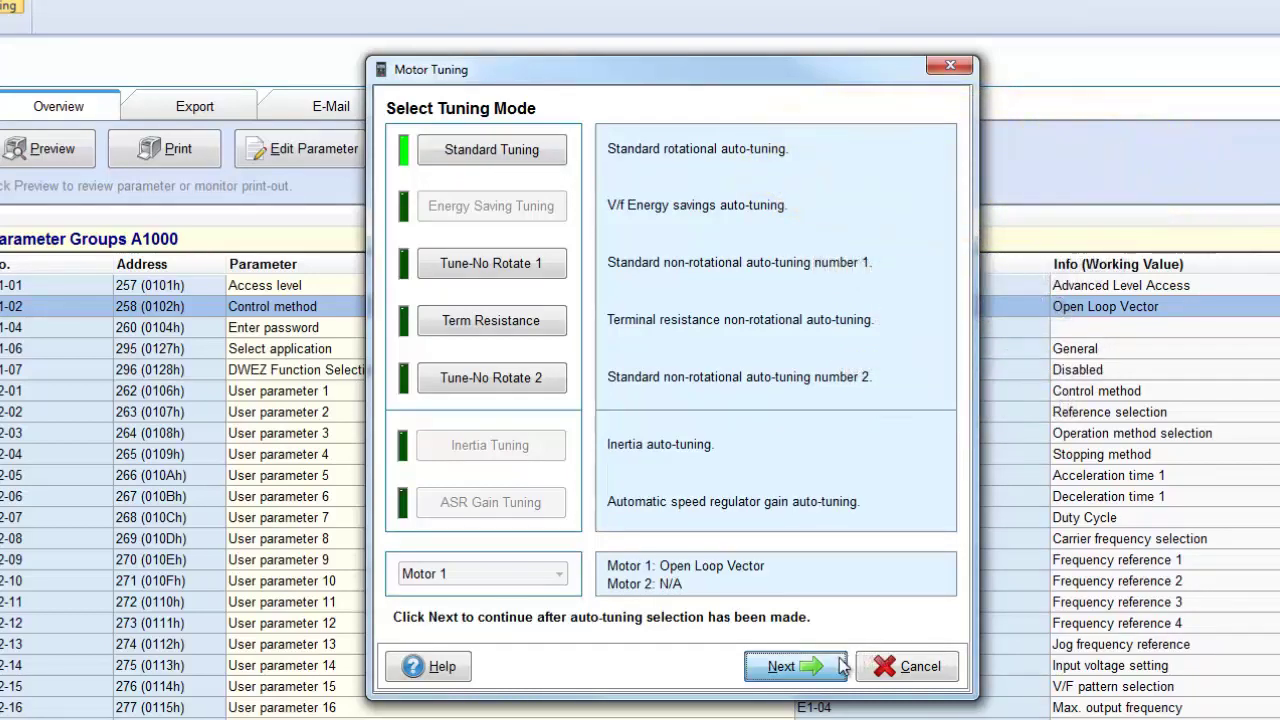
pyautogui.click(840, 666)
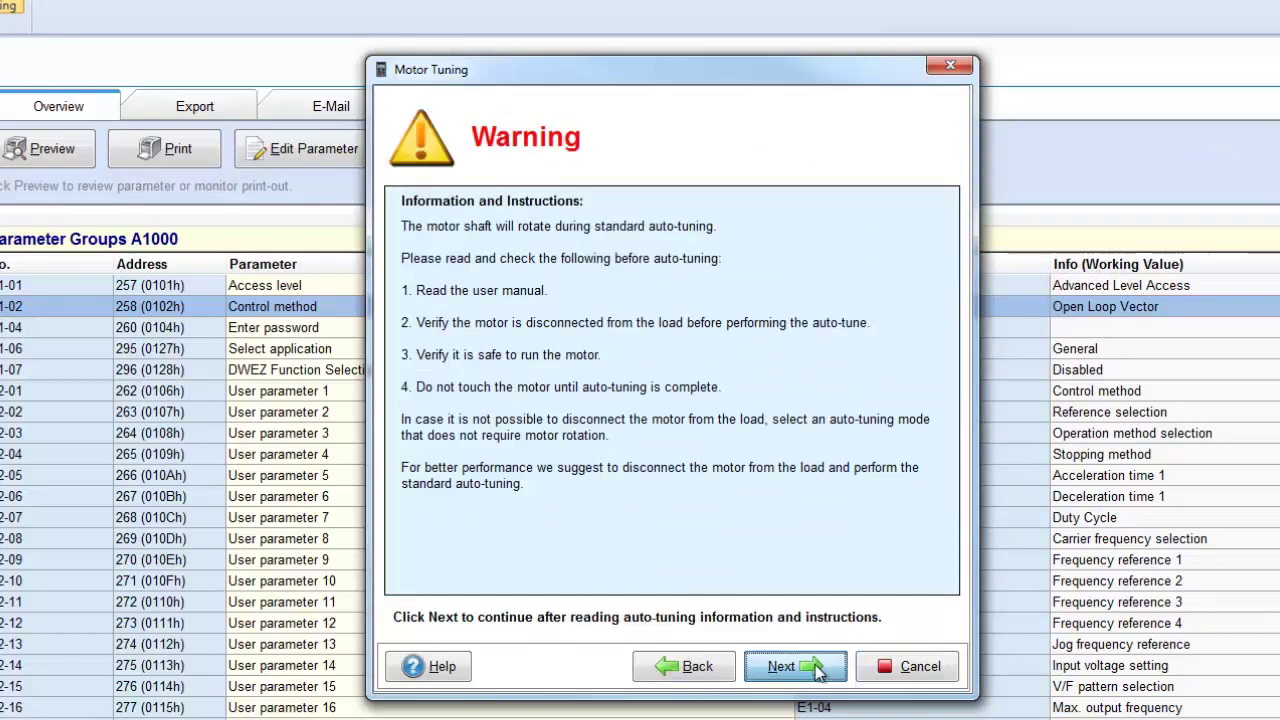
pyautogui.click(818, 670)
# - Enter motor data of 0.22 kW output, 1.22 A rated current and 1680 RPM base speed
pyautogui.click(742, 179)
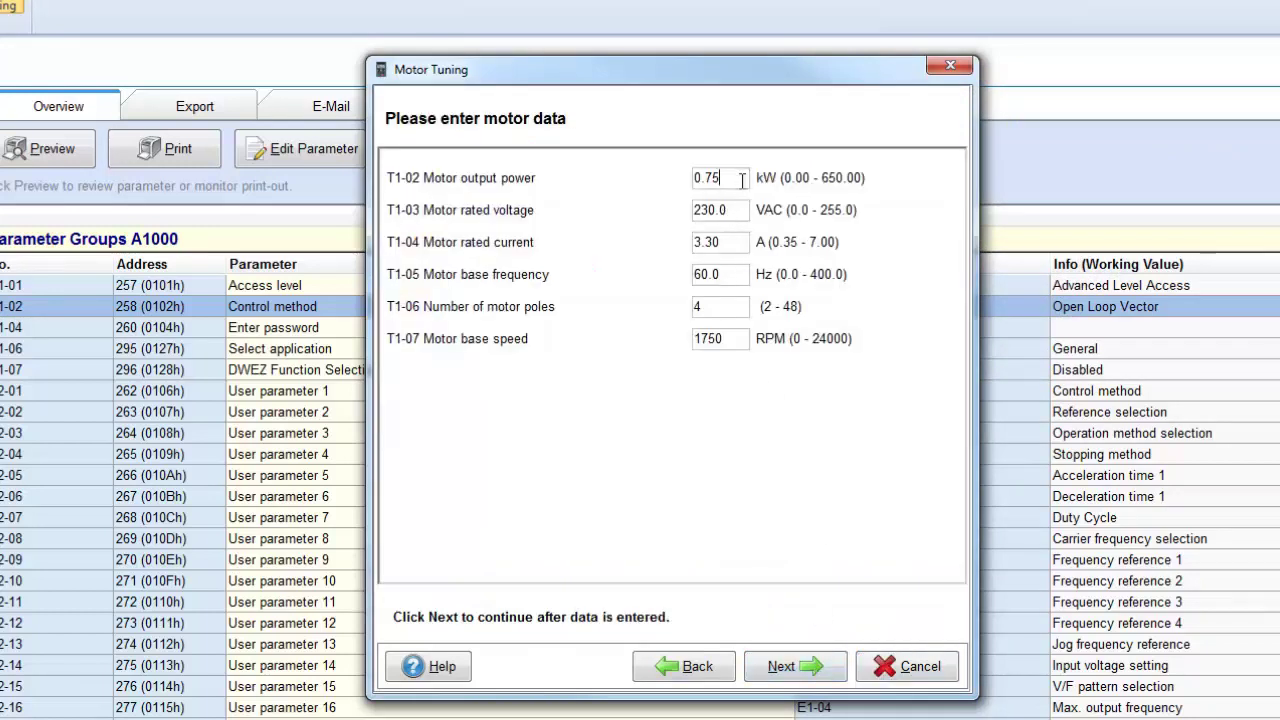
pyautogui.press('BackSpace')
pyautogui.press('BackSpace')
pyautogui.write('22')
pyautogui.click(726, 241)
pyautogui.press('BackSpace')
pyautogui.press('BackSpace')
pyautogui.press('BackSpace')
pyautogui.press('BackSpace')
pyautogui.write('1.22')
pyautogui.moveTo(727, 338); pyautogui.dragTo(681, 342)
pyautogui.write('1680')
# - Run the auto-tune and transfer the tuning results to the project
pyautogui.click(812, 668)
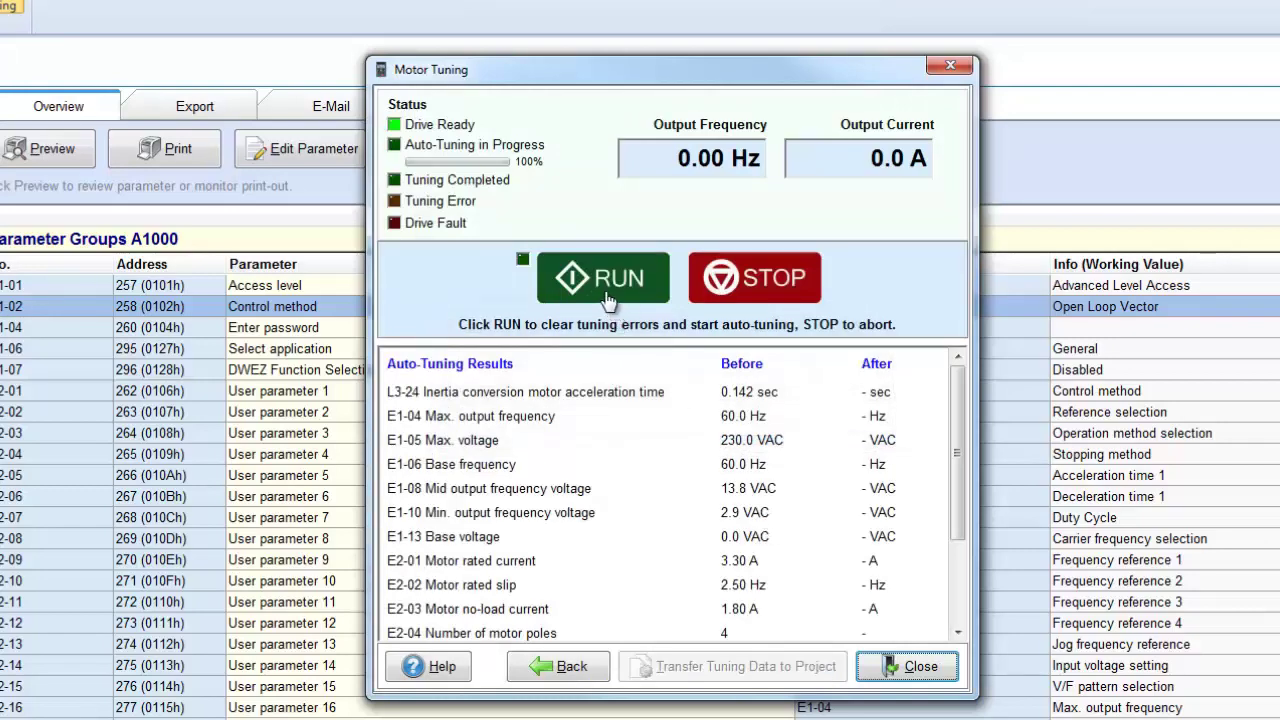
pyautogui.click(605, 280)
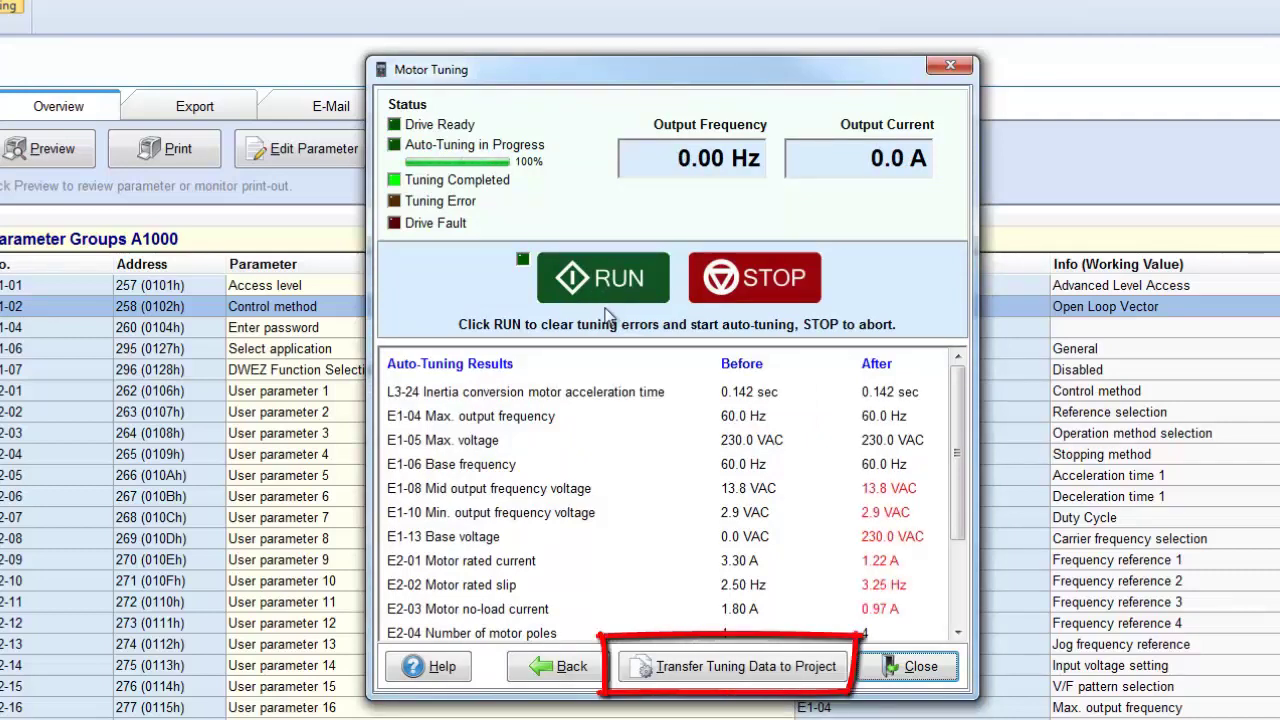
pyautogui.click(707, 675)
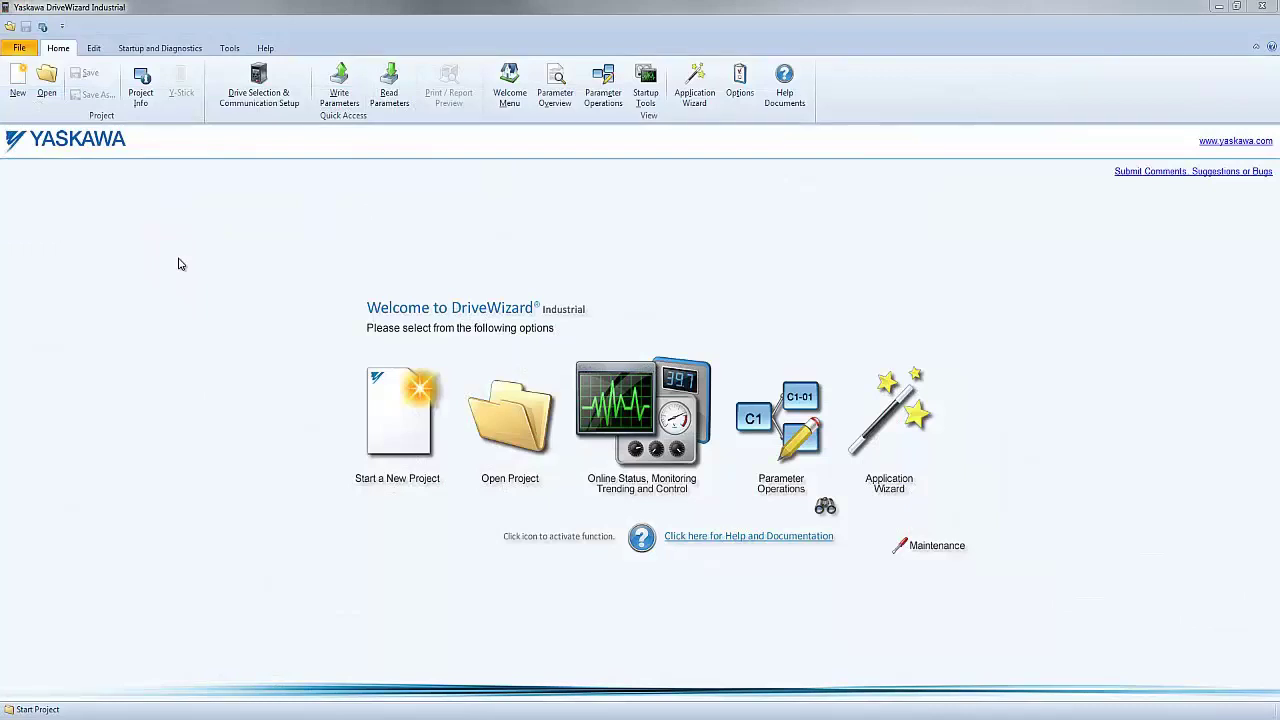
# - Open the Ye Olde F7 Project.YDWIProj file and dismiss its project information
pyautogui.click(46, 80)
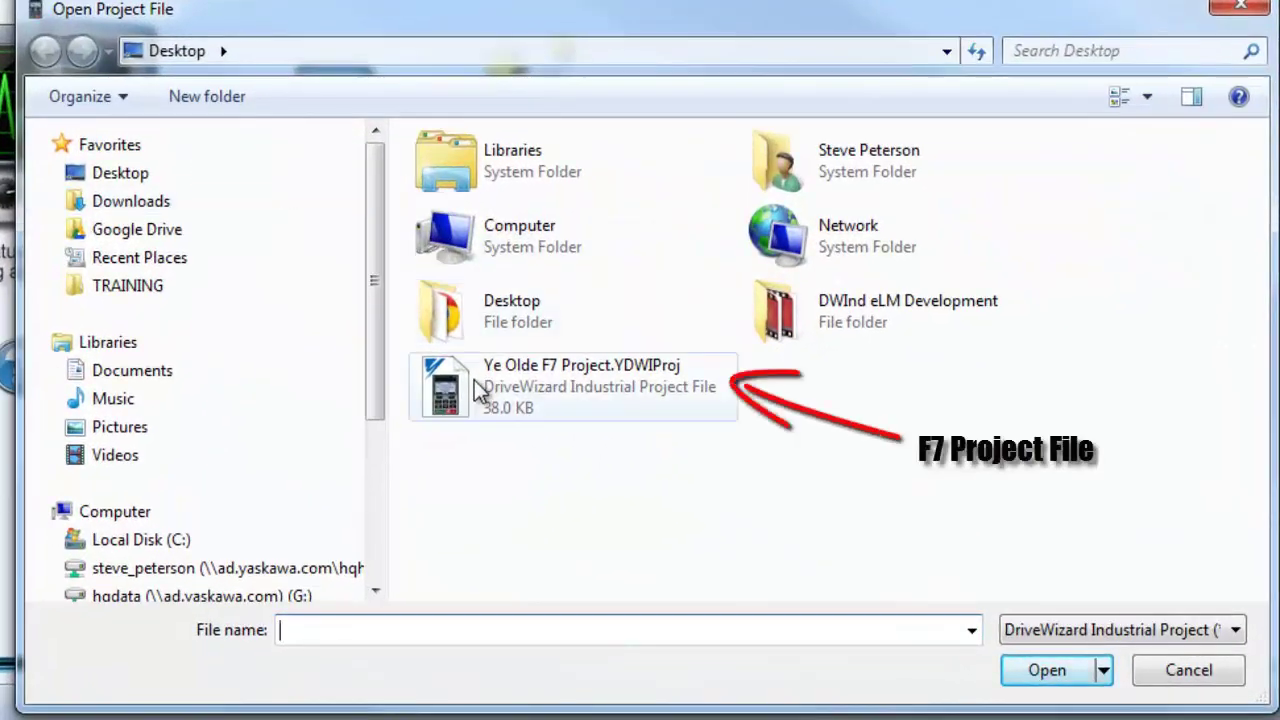
pyautogui.click(485, 385)
pyautogui.click(1040, 678)
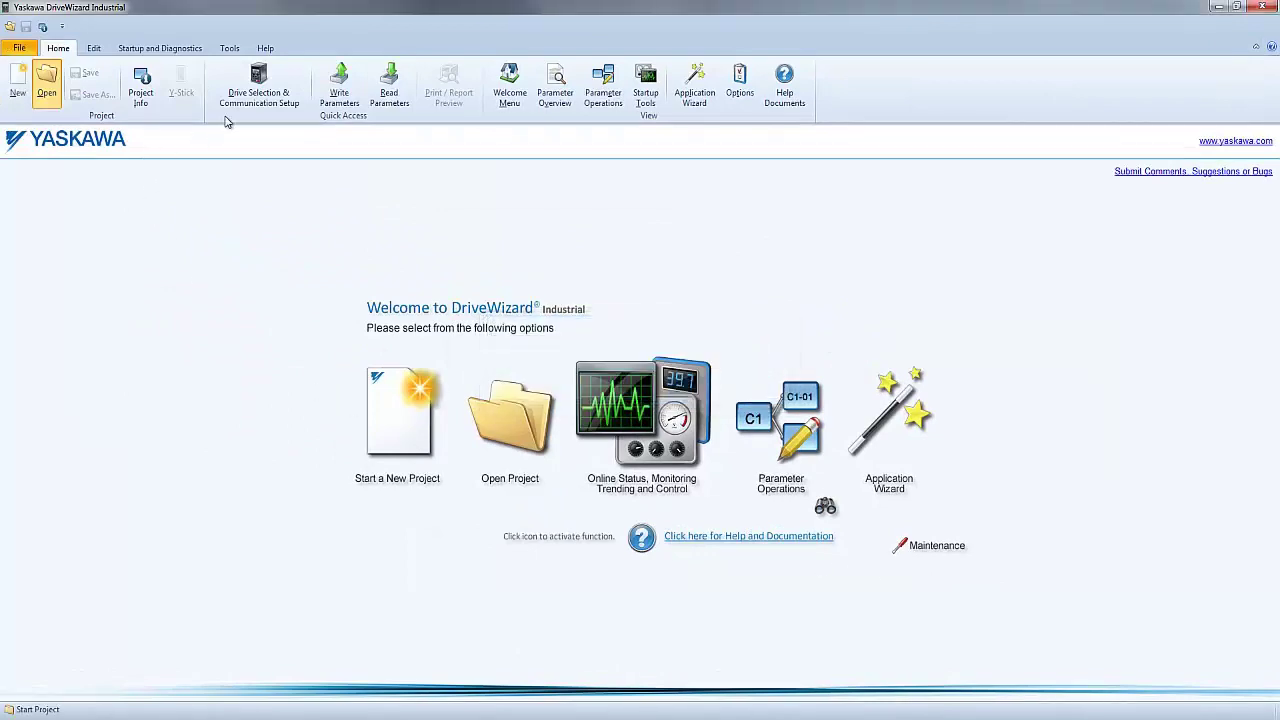
pyautogui.press('Return')
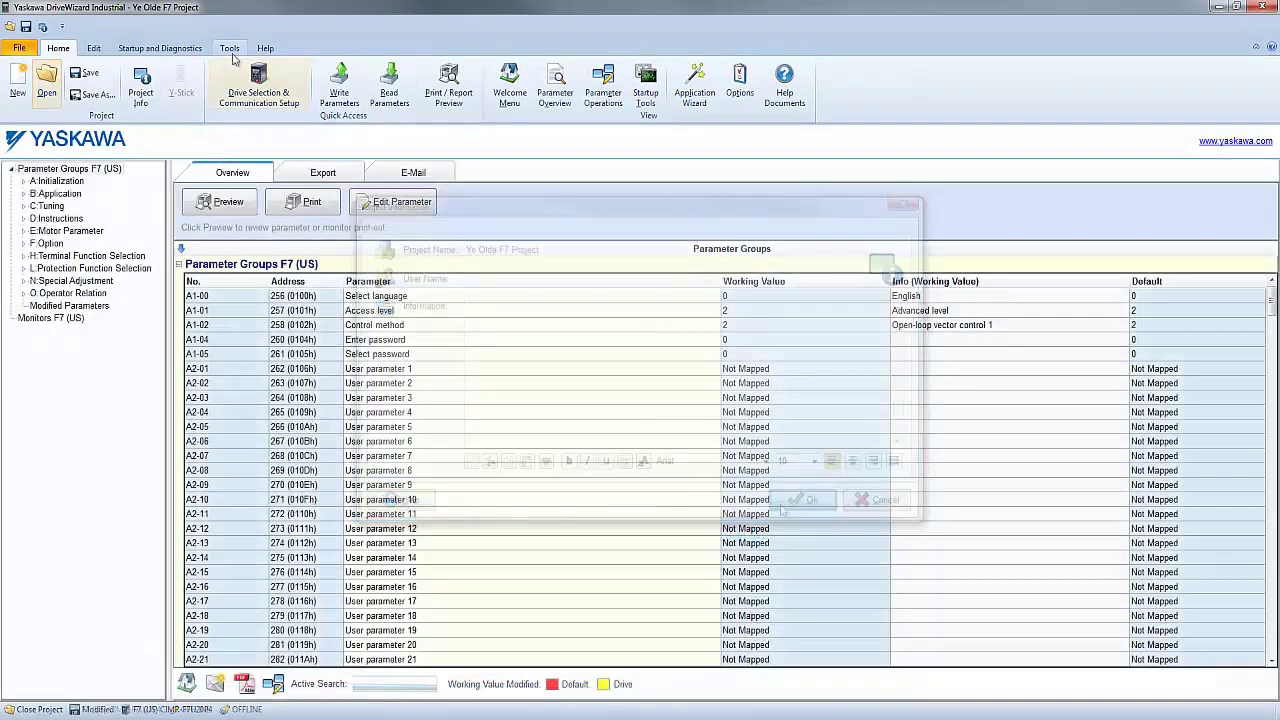
# - Convert the project to A1000, review the conversion log and transfer the converted data
pyautogui.click(230, 50)
pyautogui.click(130, 85)
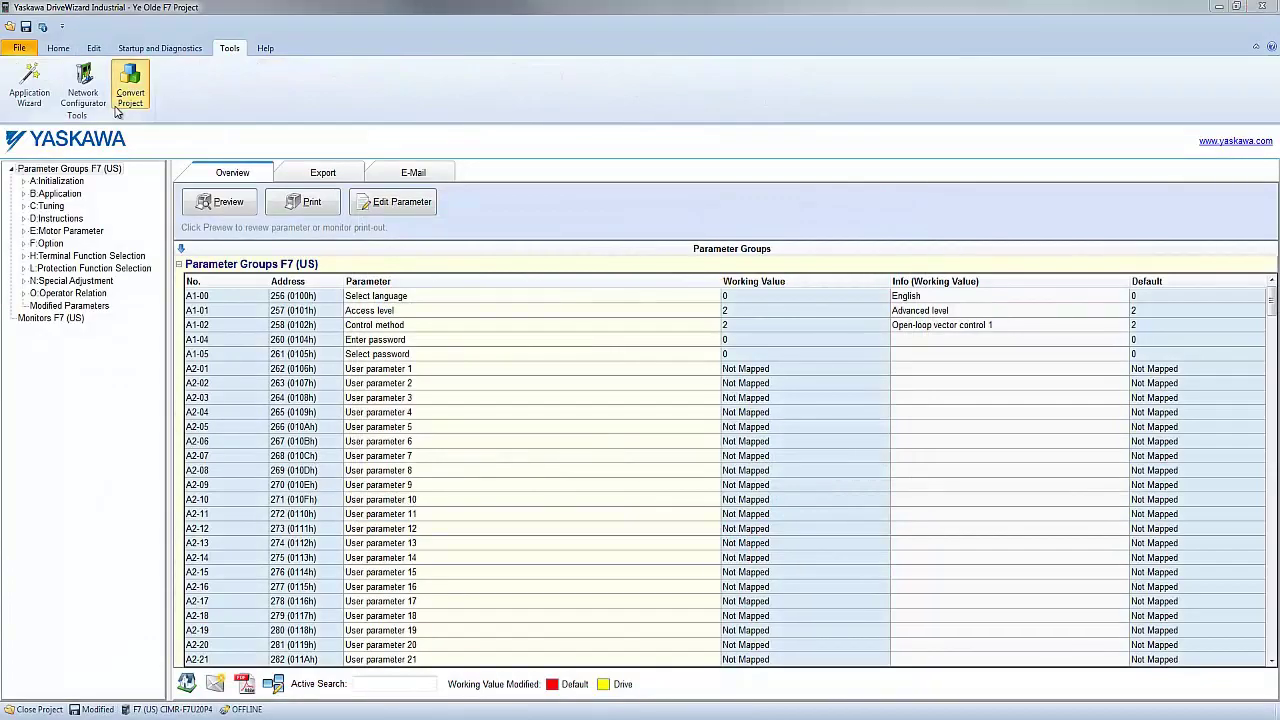
pyautogui.click(718, 388)
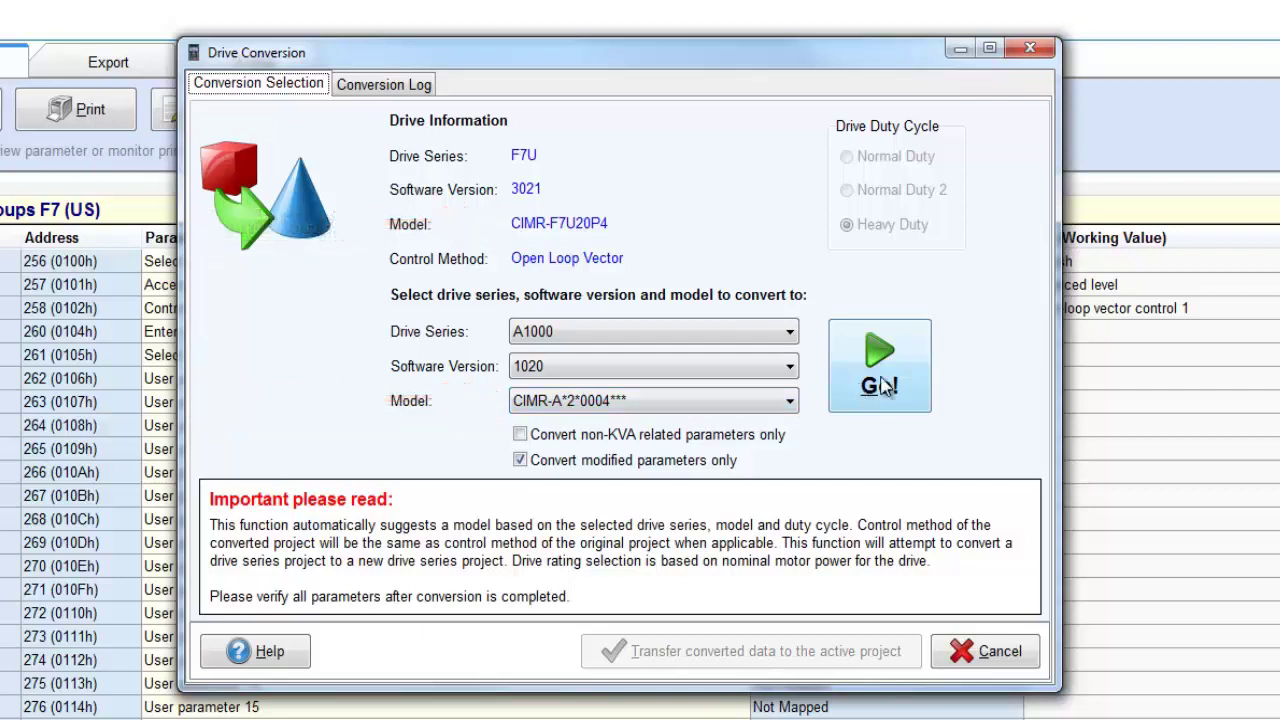
pyautogui.click(884, 385)
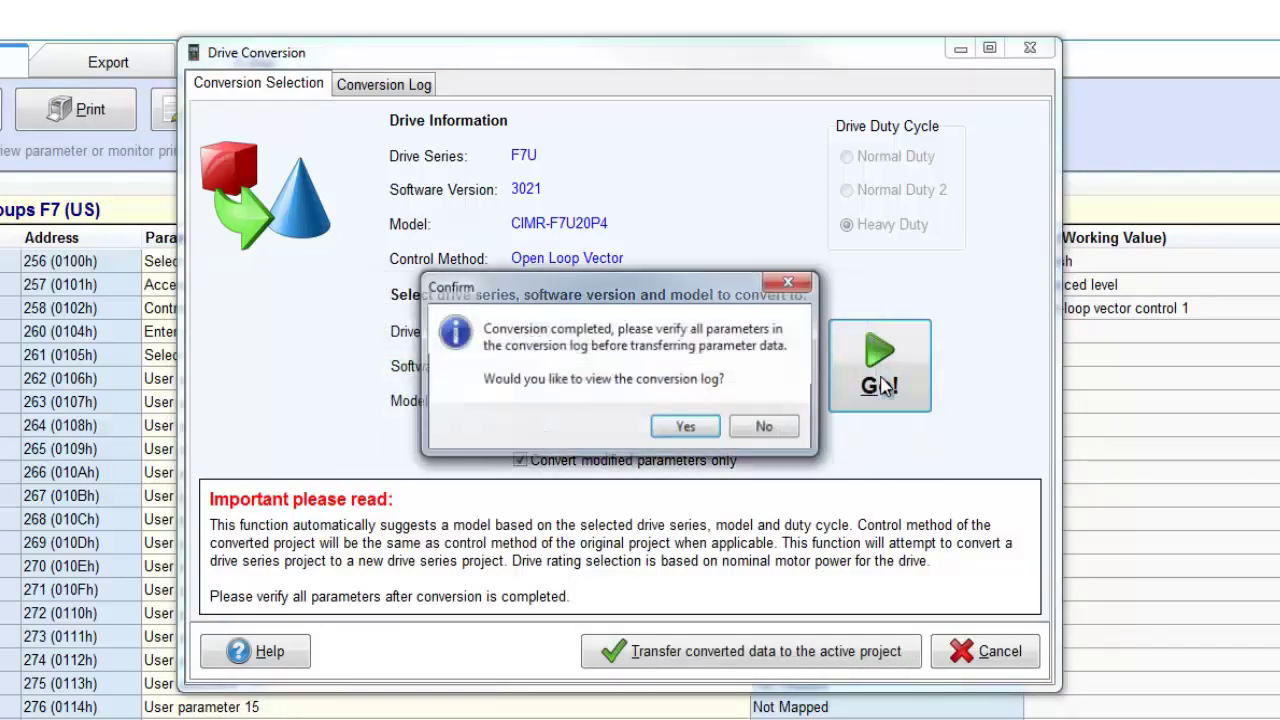
pyautogui.click(686, 427)
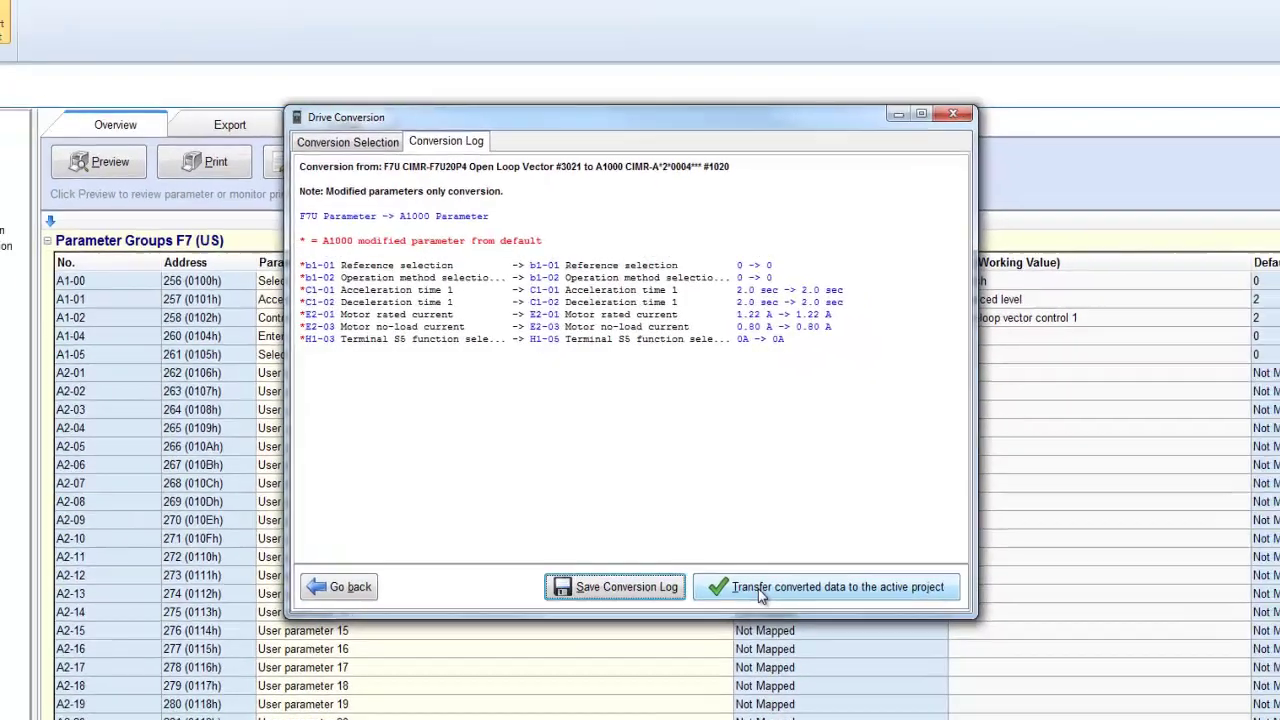
pyautogui.click(785, 655)
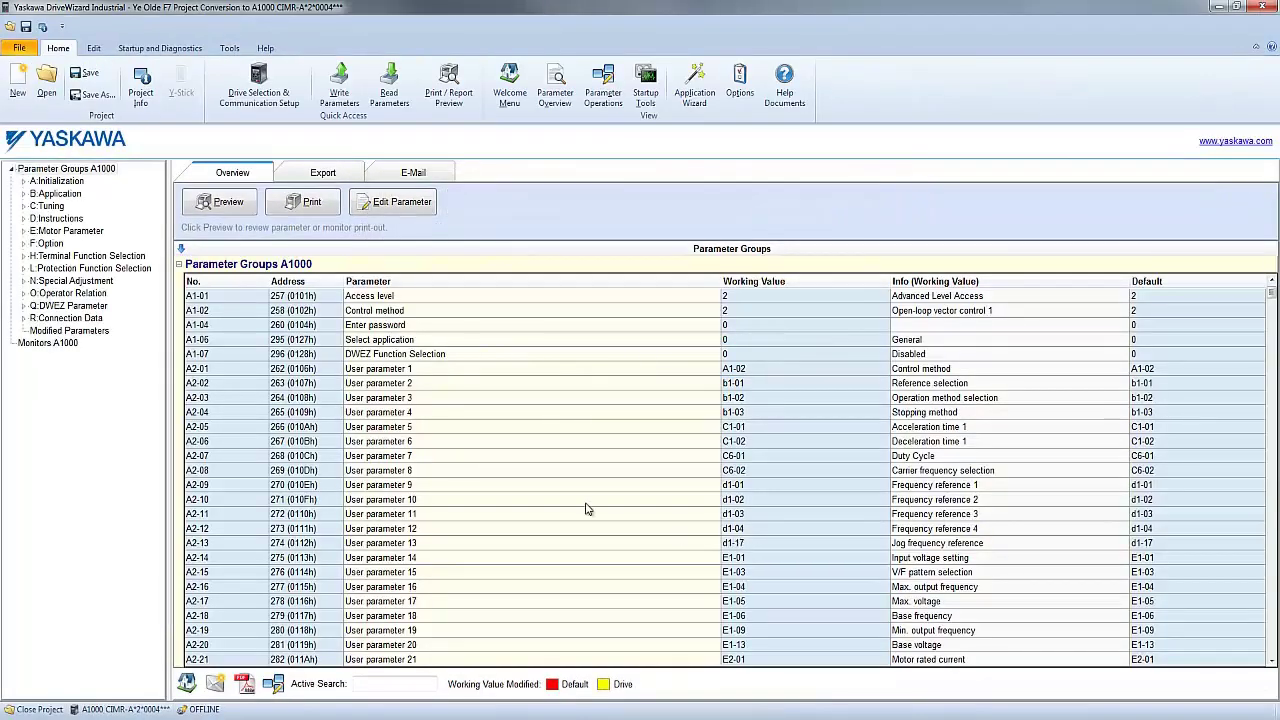
# - List the converted project's Modified Parameters, then bring up the Help commands
pyautogui.click(106, 331)
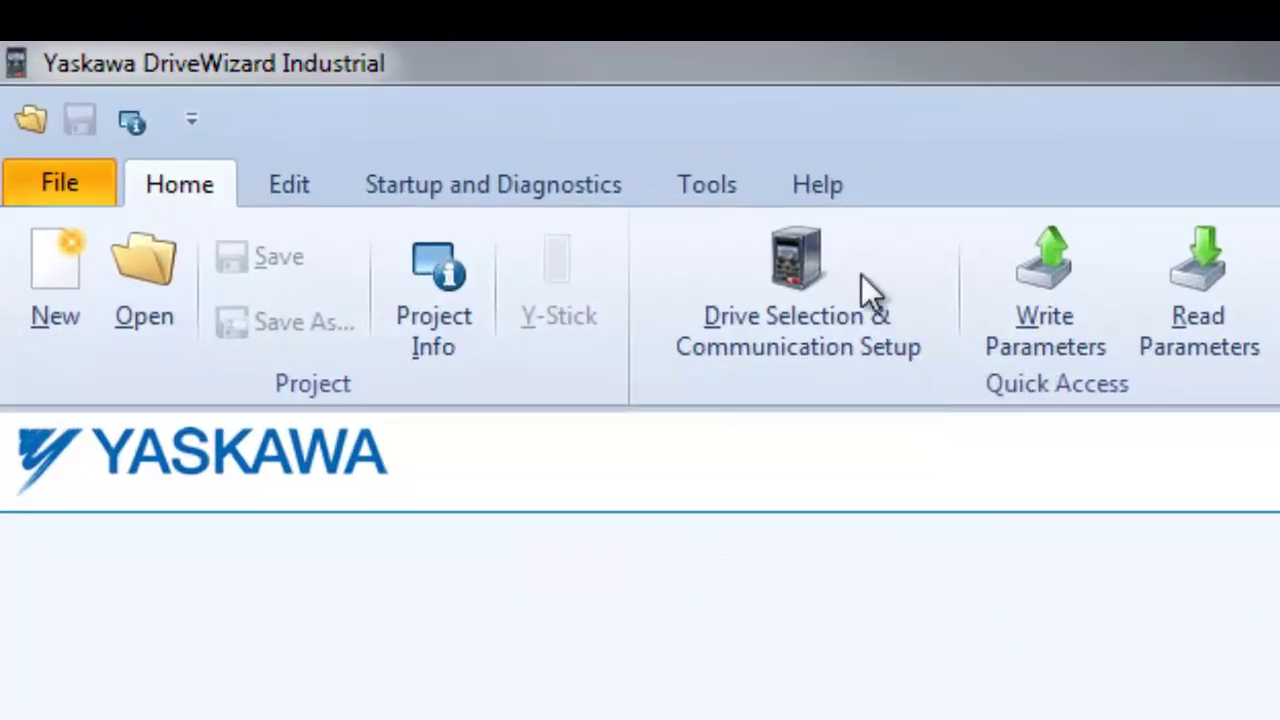
pyautogui.click(836, 196)
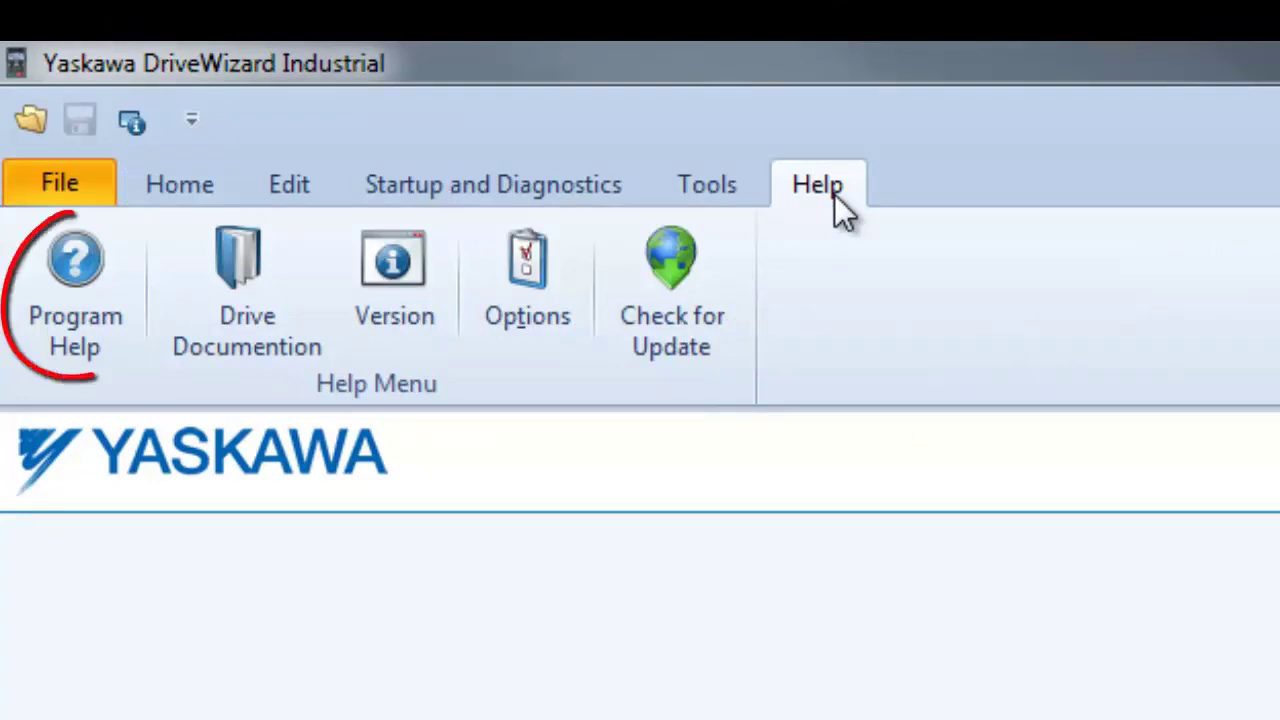
pyautogui.click(108, 362)
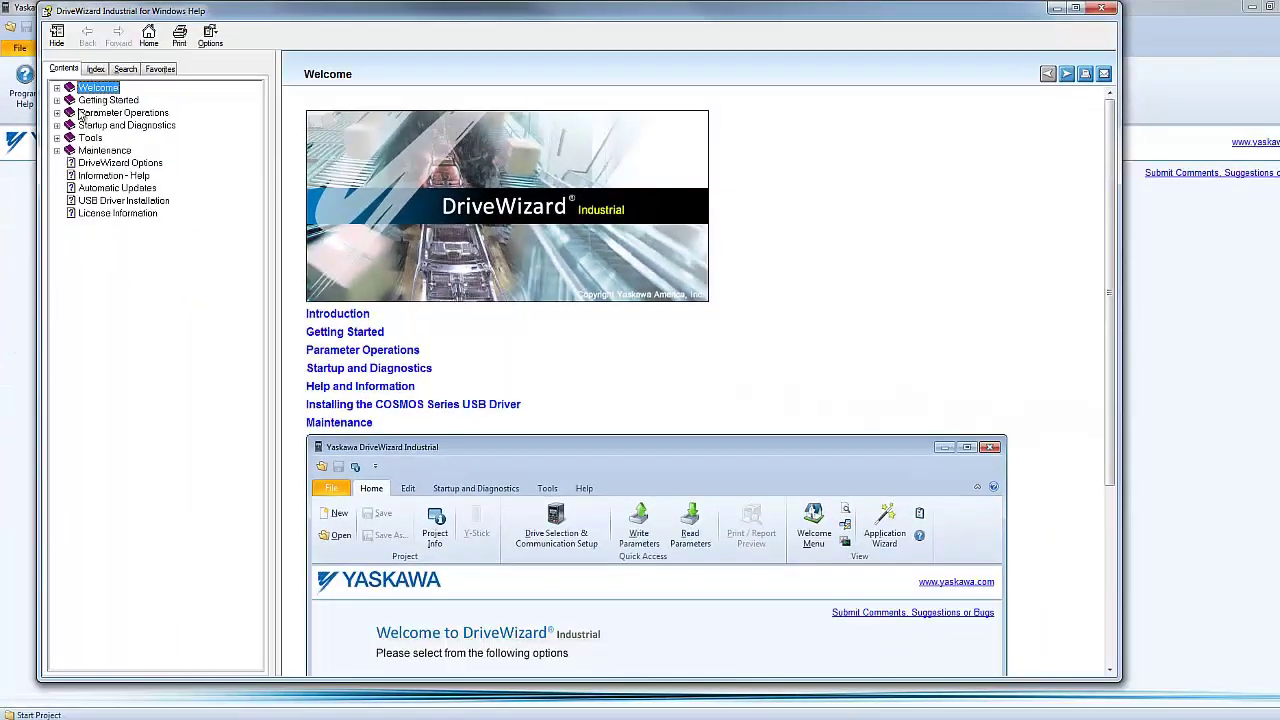
pyautogui.moveTo(1112, 160); pyautogui.dragTo(1108, 357)
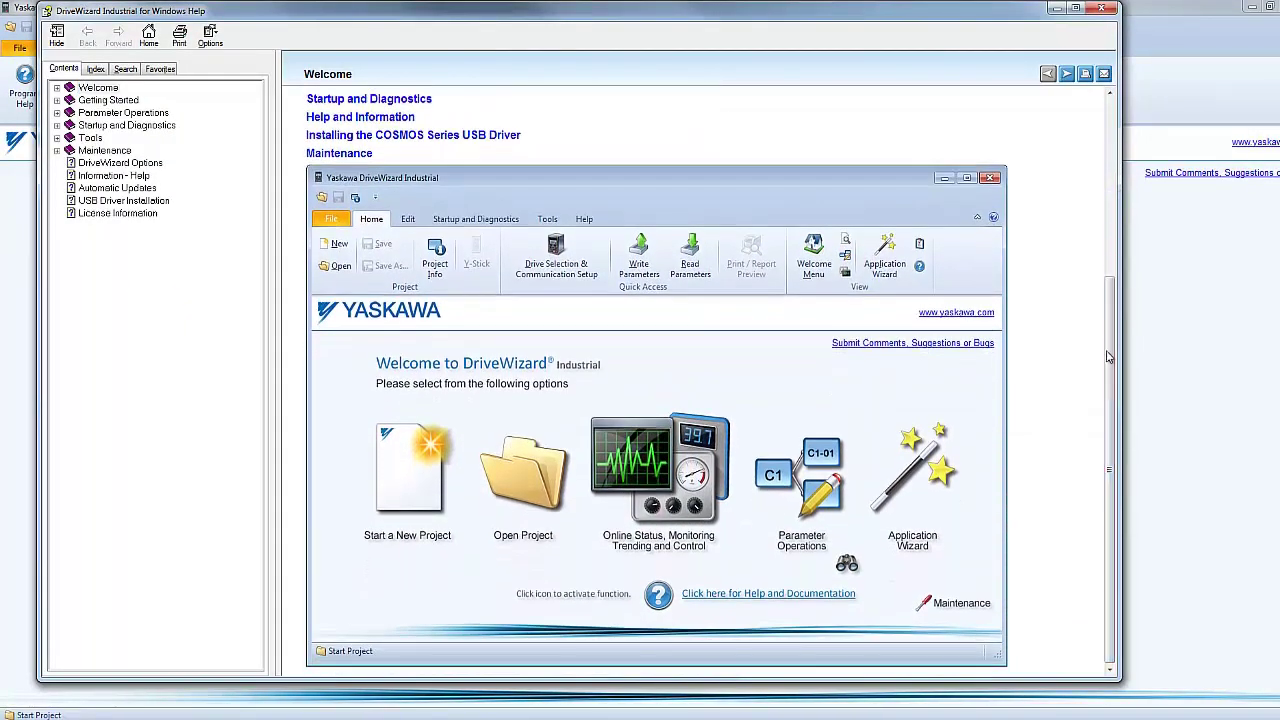
pyautogui.click(66, 100)
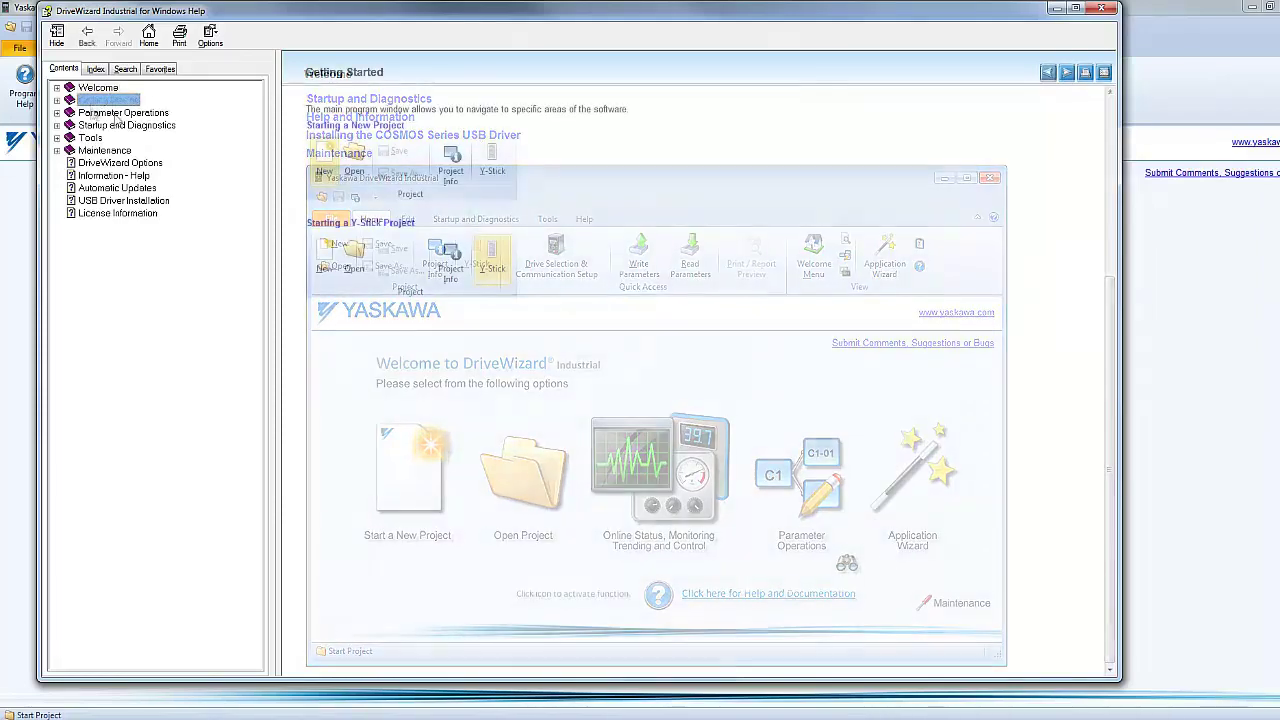
pyautogui.click(57, 101)
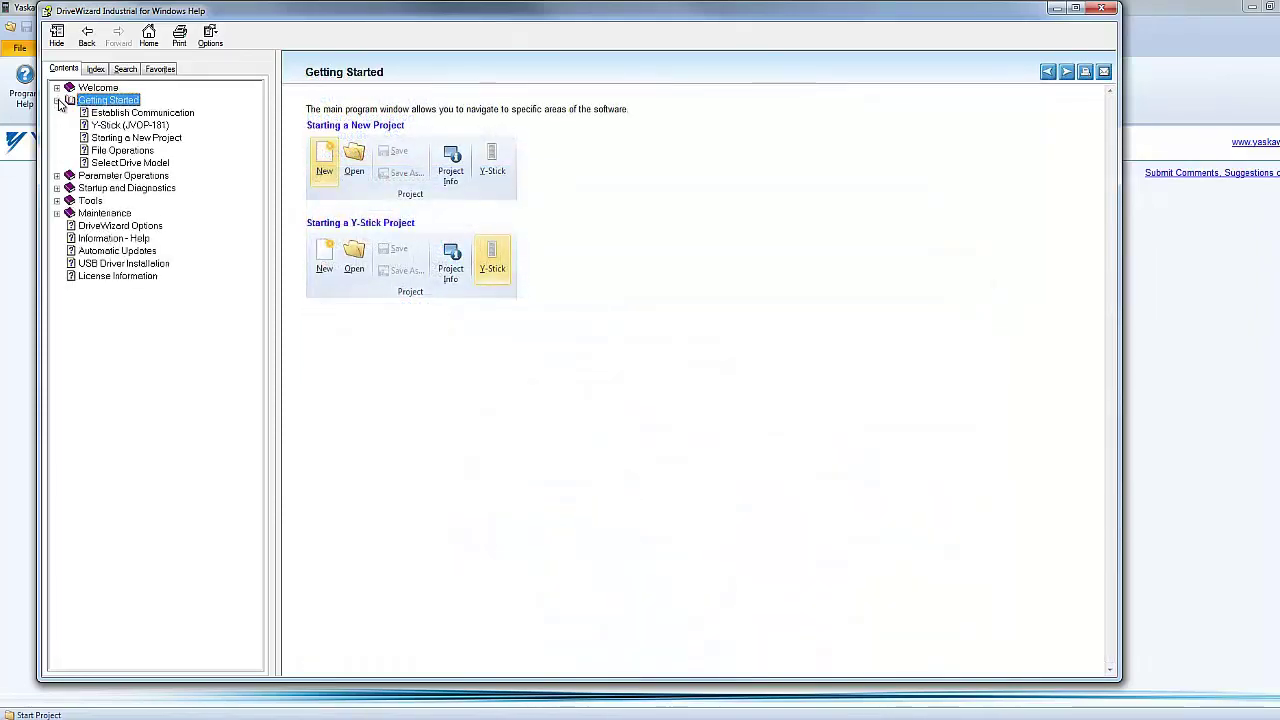
pyautogui.click(117, 114)
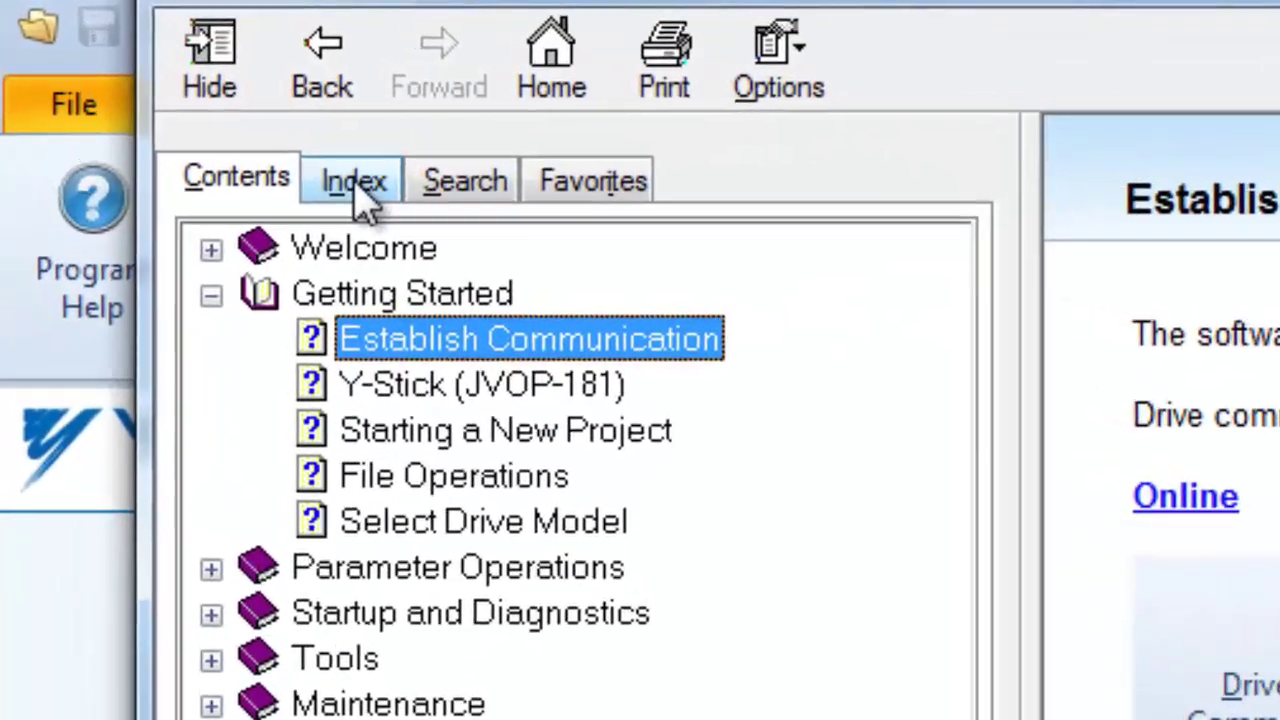
pyautogui.click(278, 152)
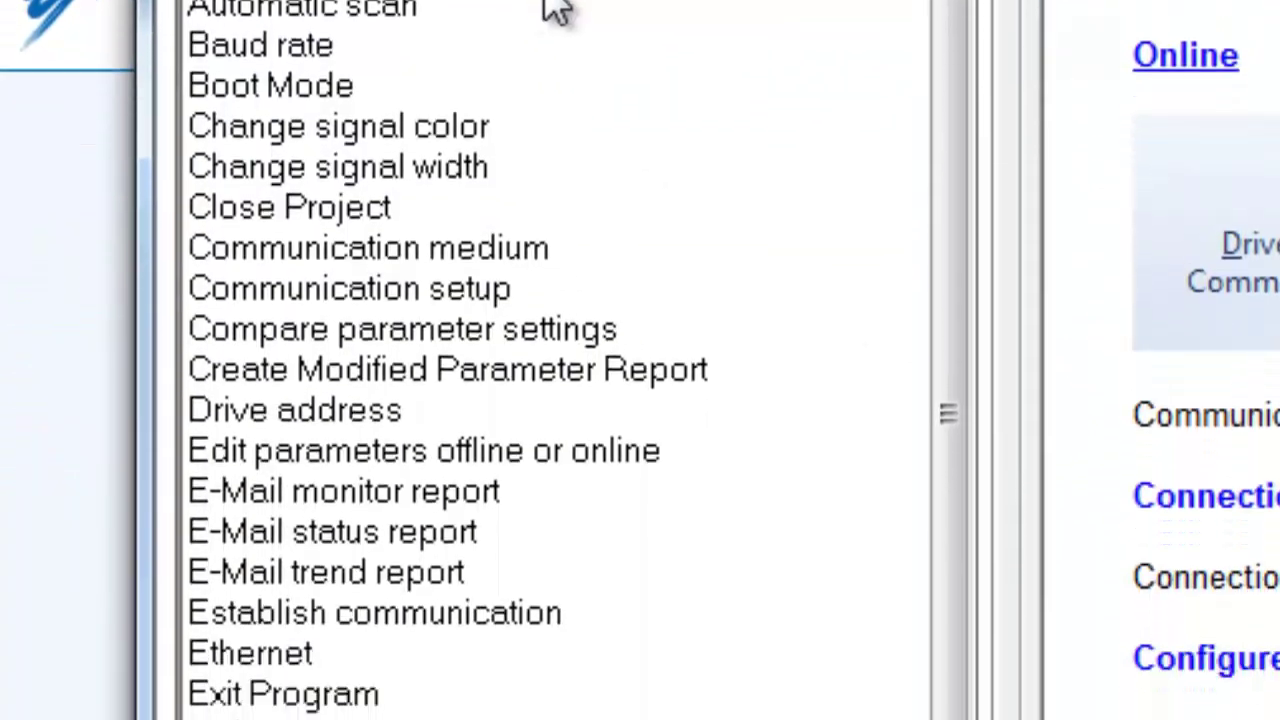
pyautogui.write('Ethernet')
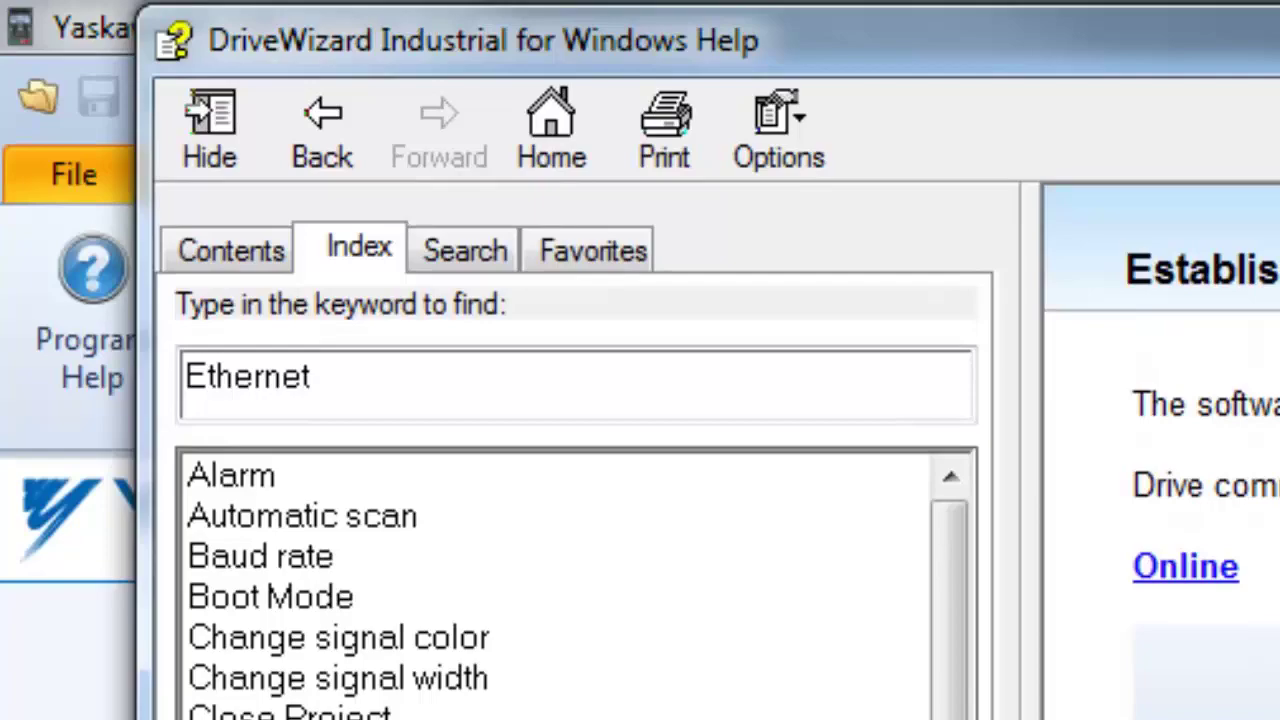
pyautogui.click(474, 266)
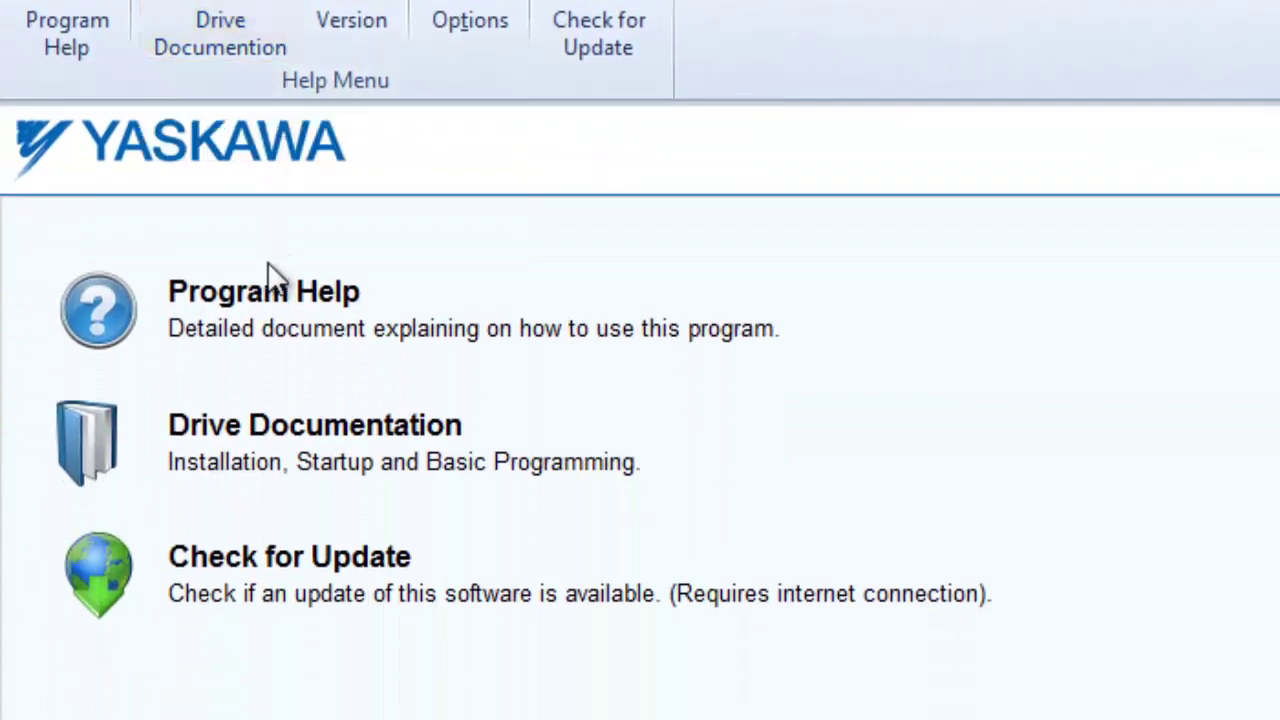
pyautogui.click(262, 440)
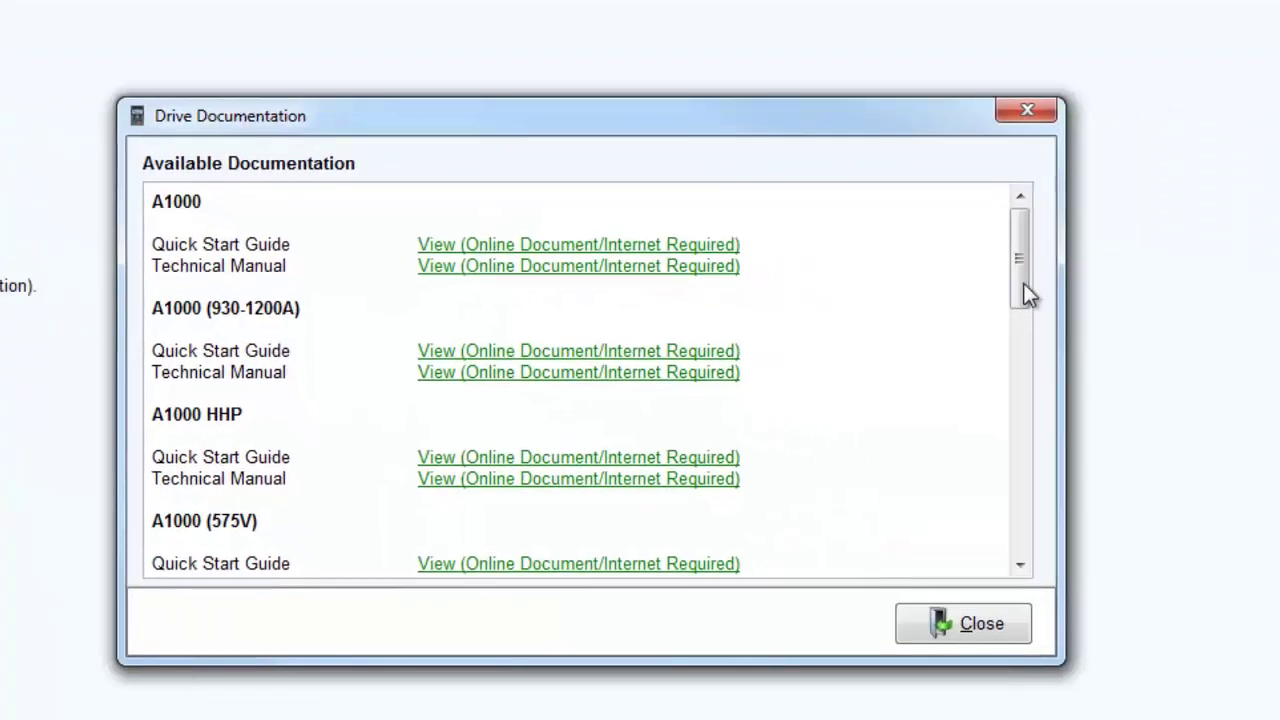
pyautogui.moveTo(1023, 283); pyautogui.dragTo(1017, 355)
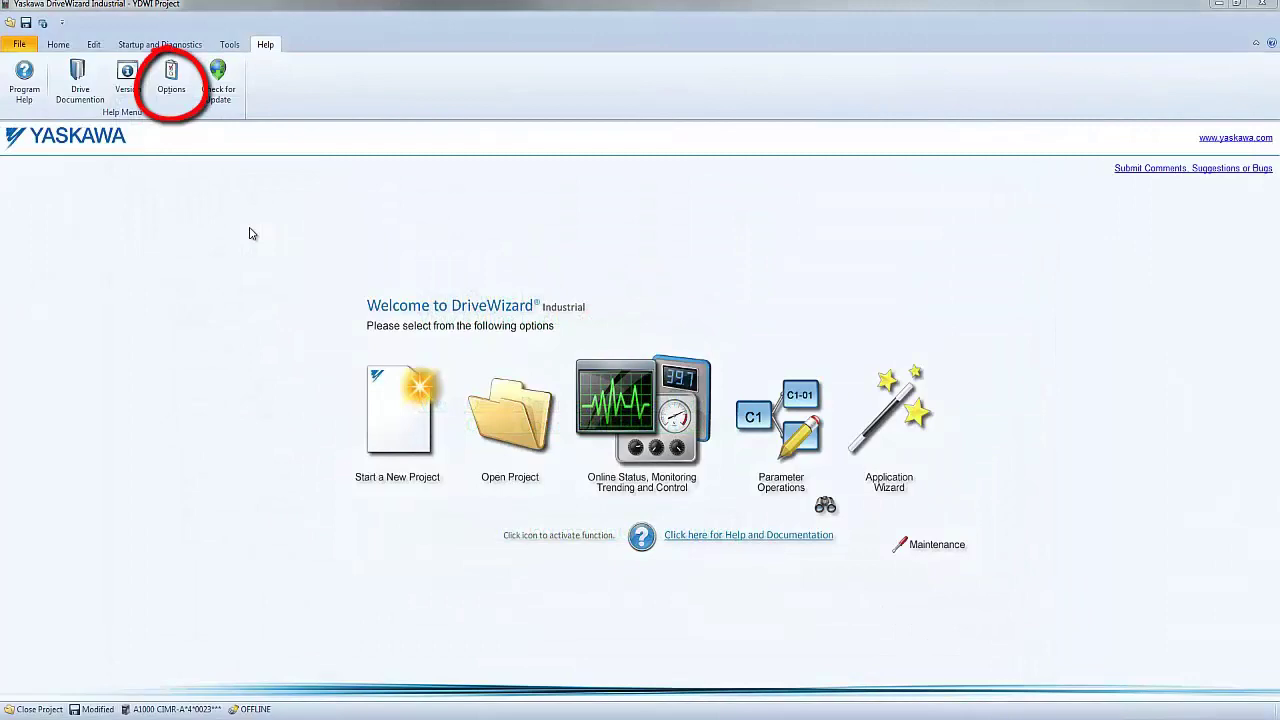
# - In Options, untick the different KVA size write warning, then return to the Start-up settings
pyautogui.click(171, 78)
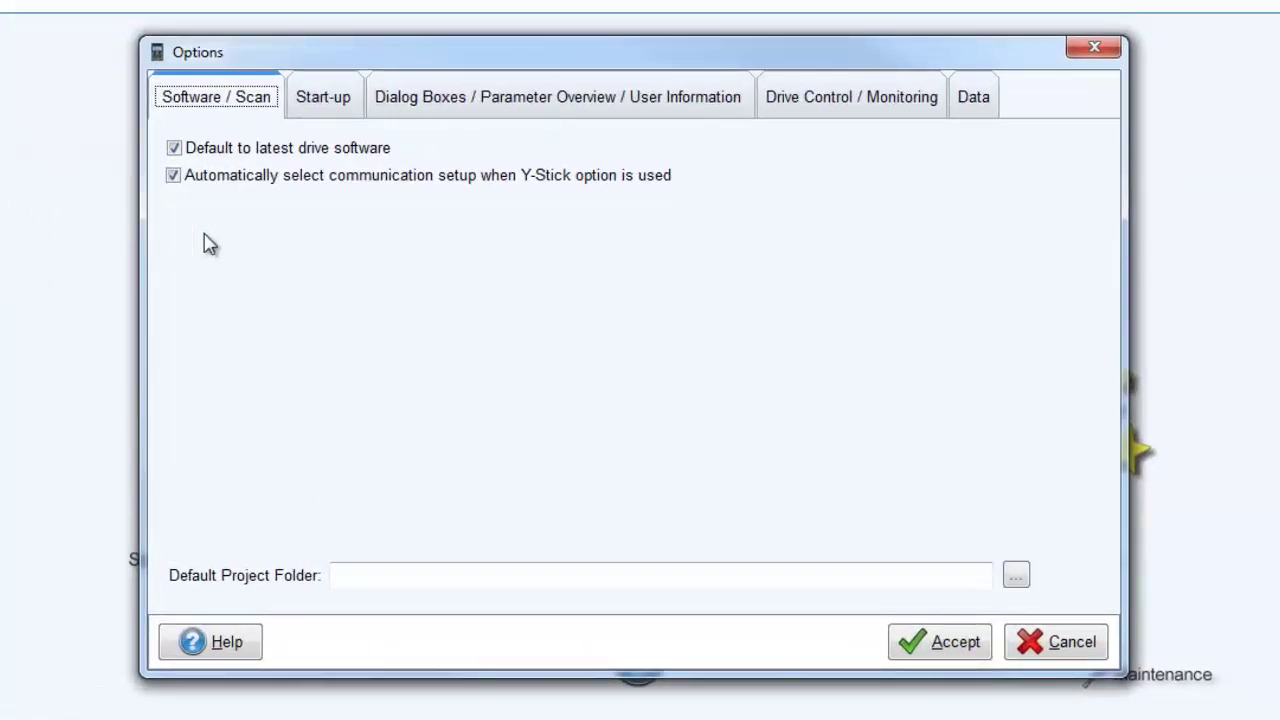
pyautogui.click(309, 106)
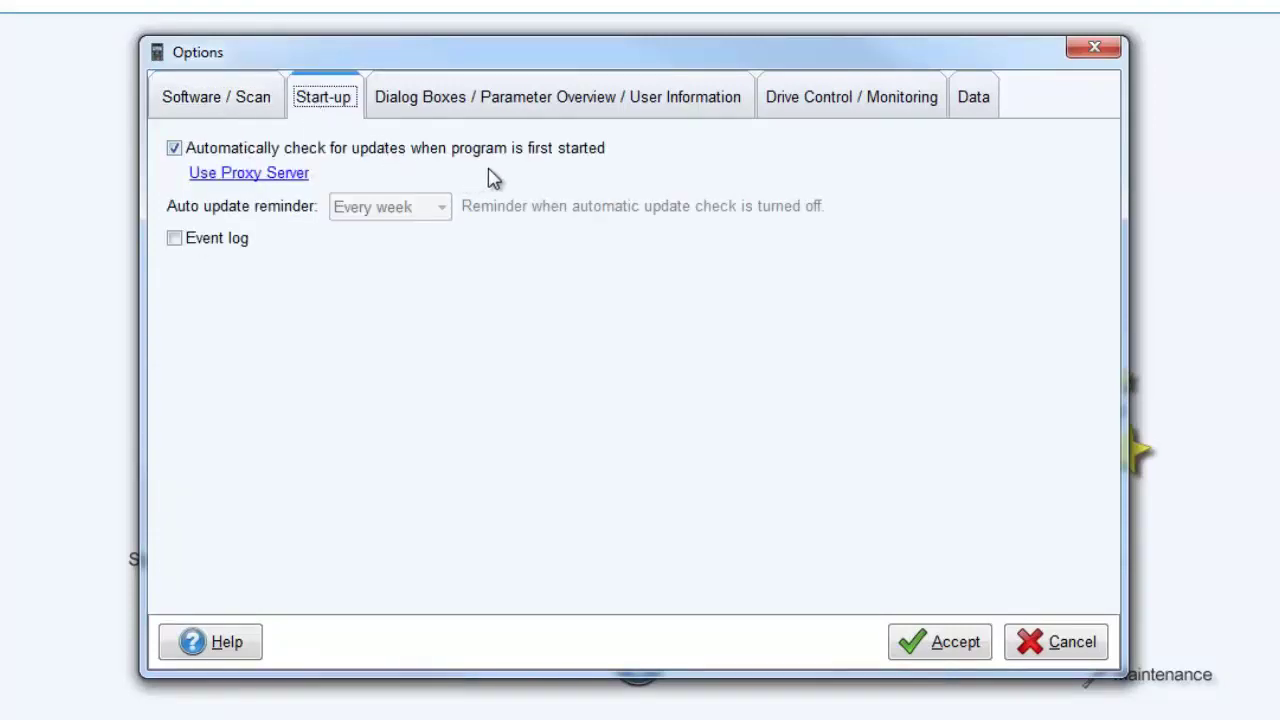
pyautogui.click(545, 106)
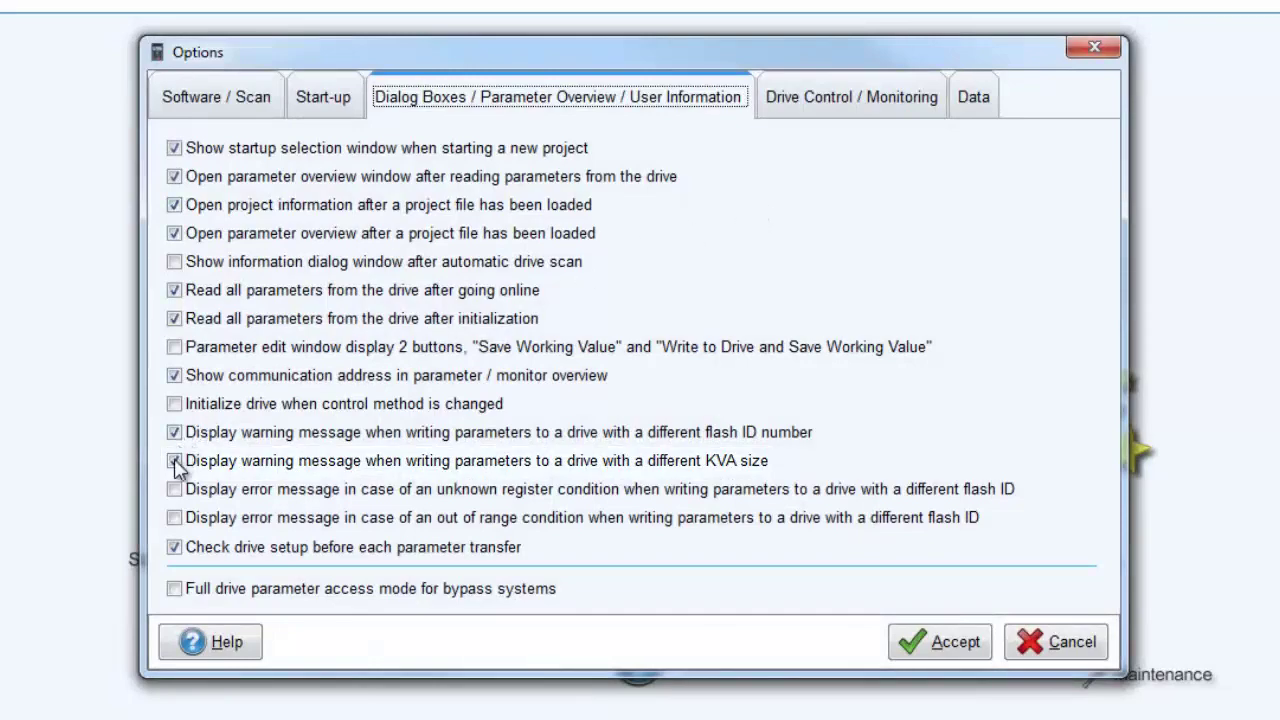
pyautogui.click(176, 462)
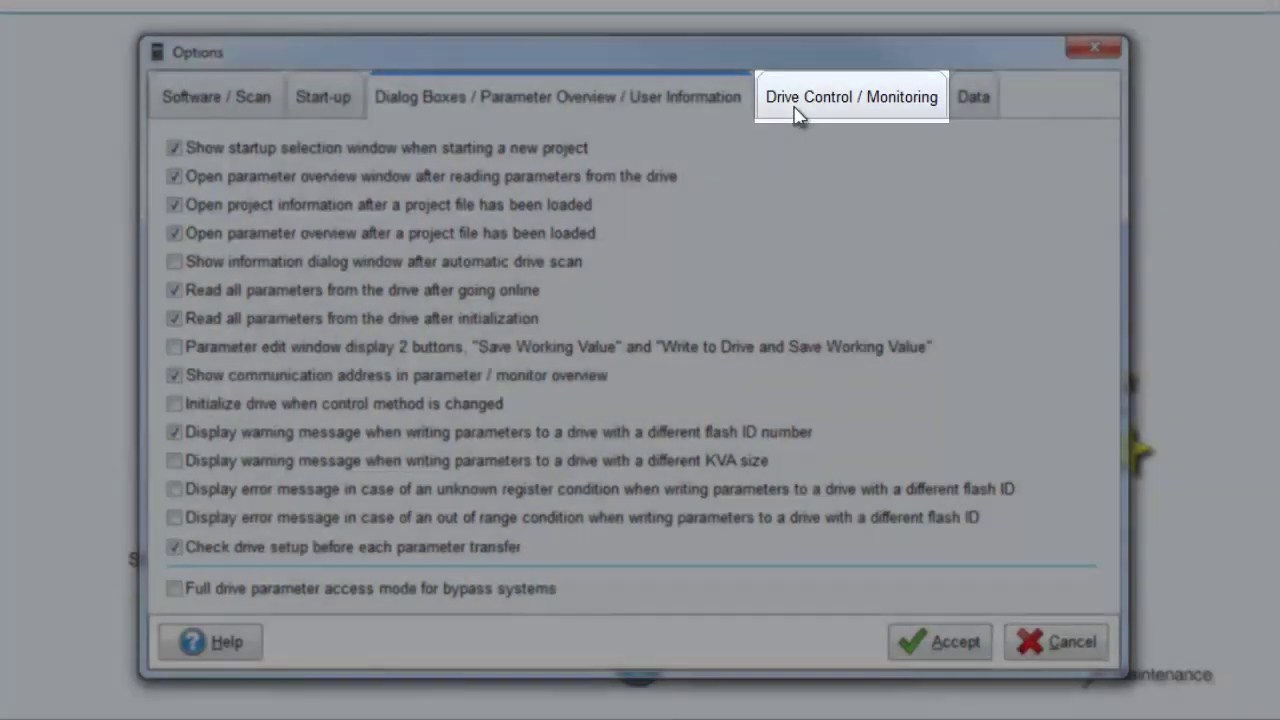
pyautogui.click(796, 113)
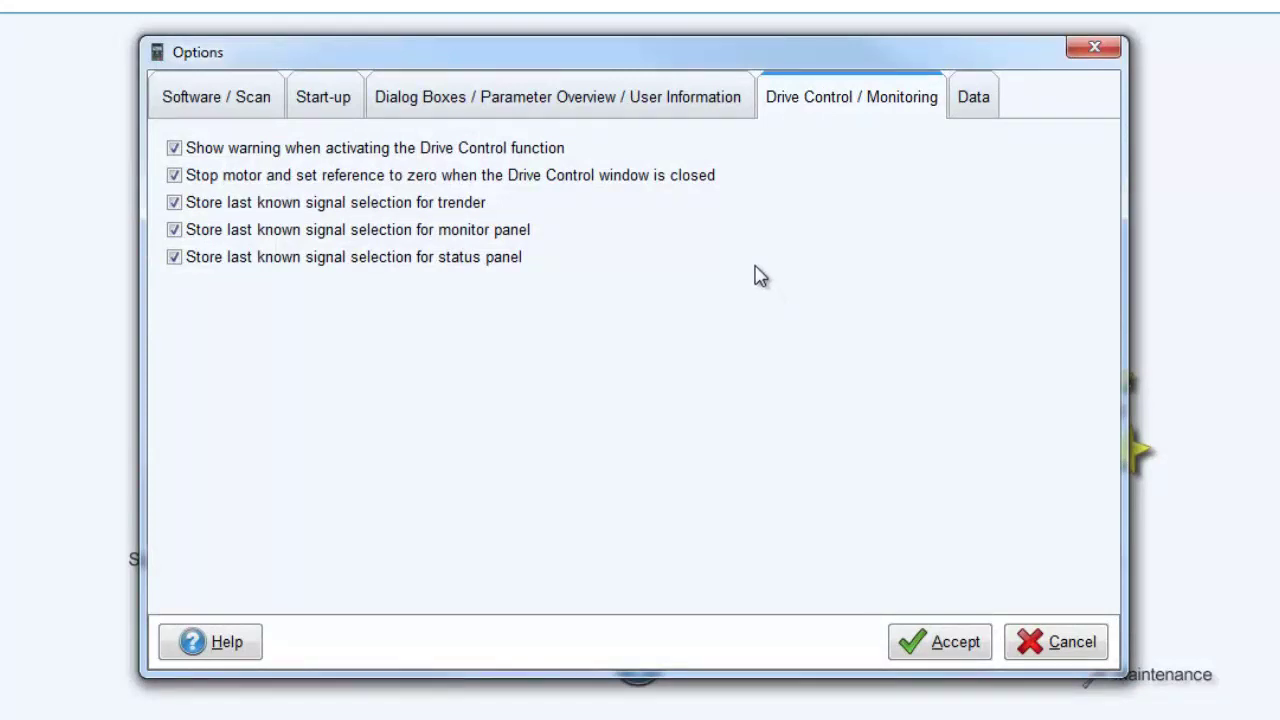
pyautogui.click(359, 107)
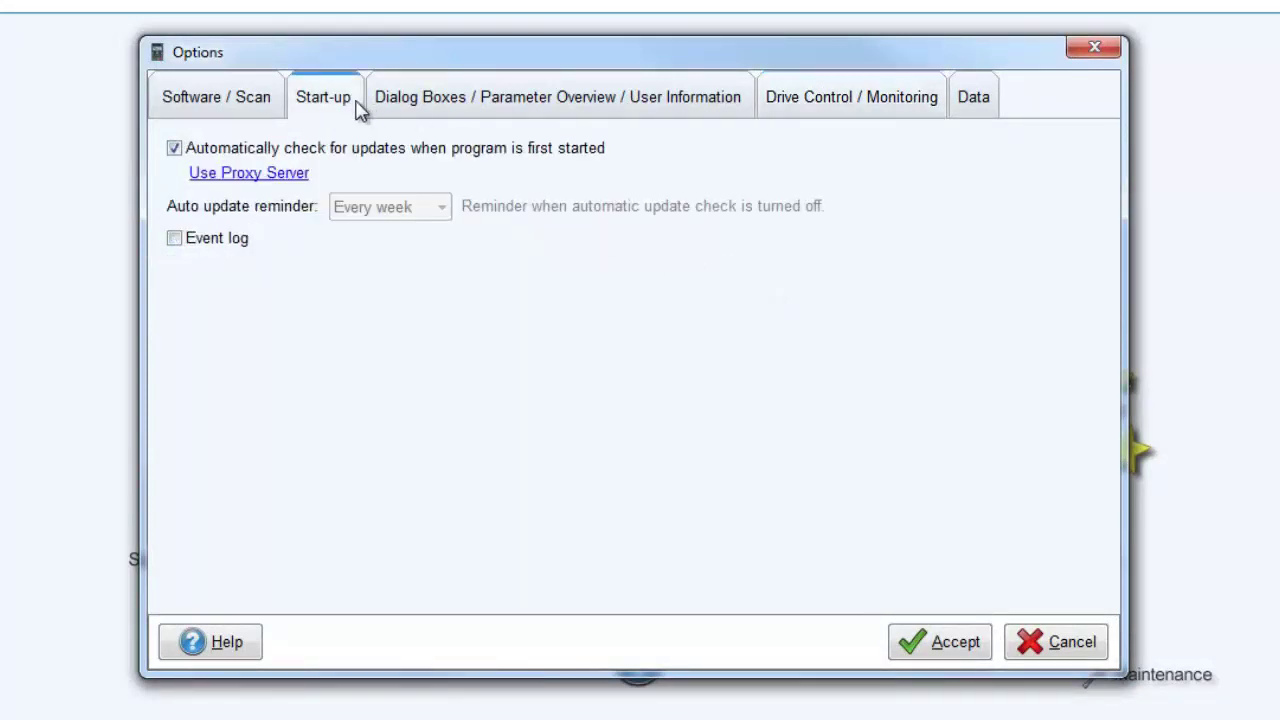